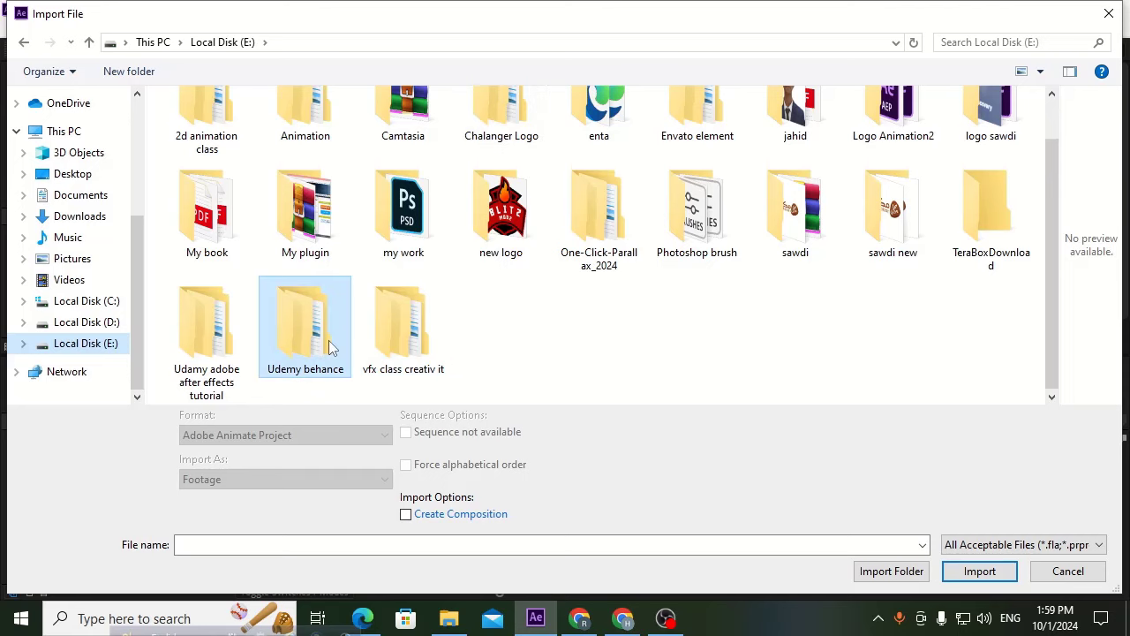
Import Sky-1.ai from Udemy behance > Assets-Resources-2023 > Assets > 01 - Motion as Composition - Retain Layer Sizes.
double_click(324, 128)
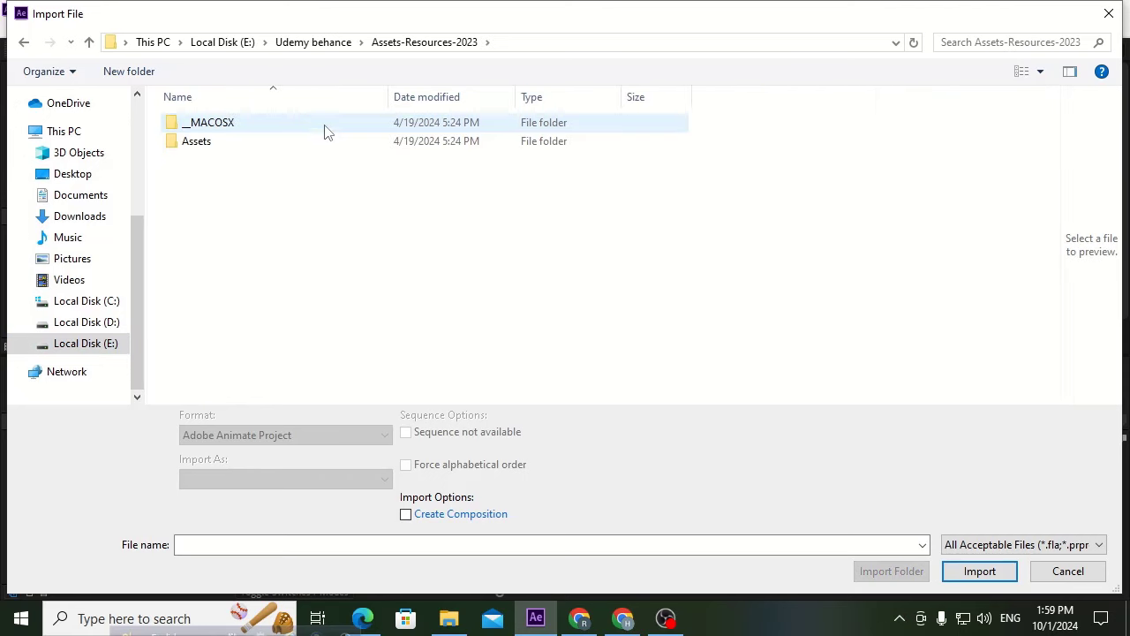
double_click(310, 144)
double_click(307, 131)
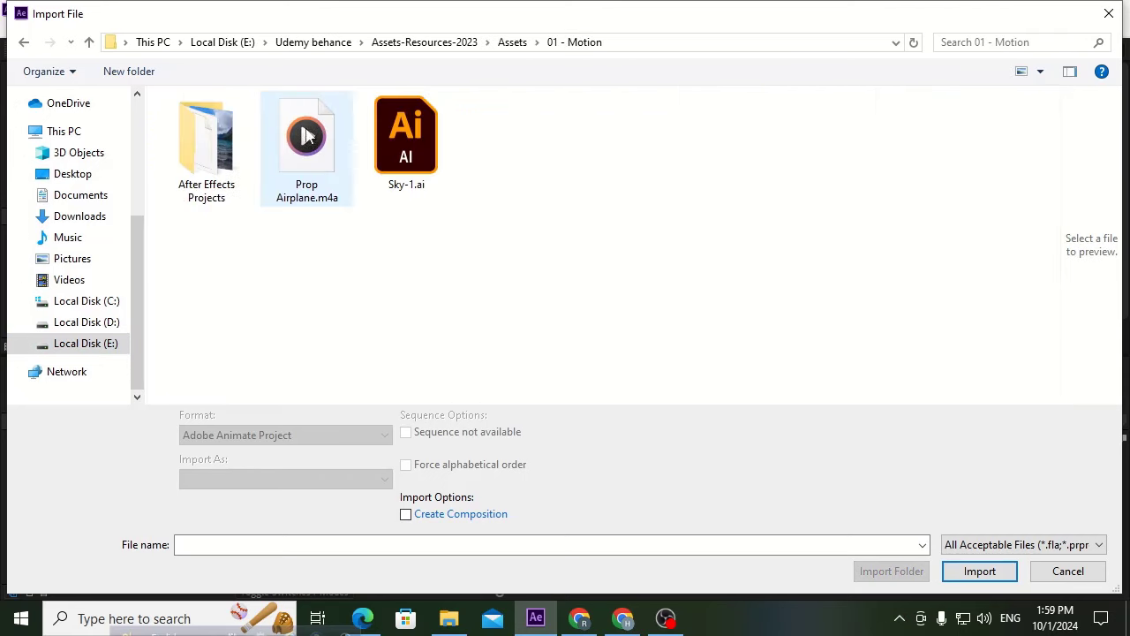
click(424, 143)
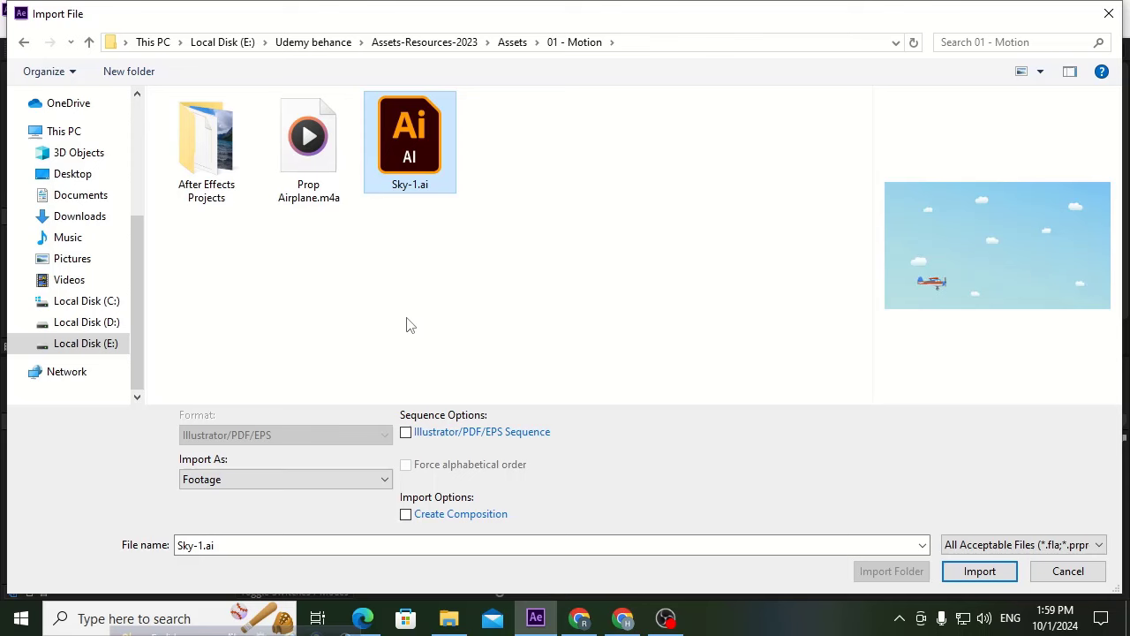
click(291, 488)
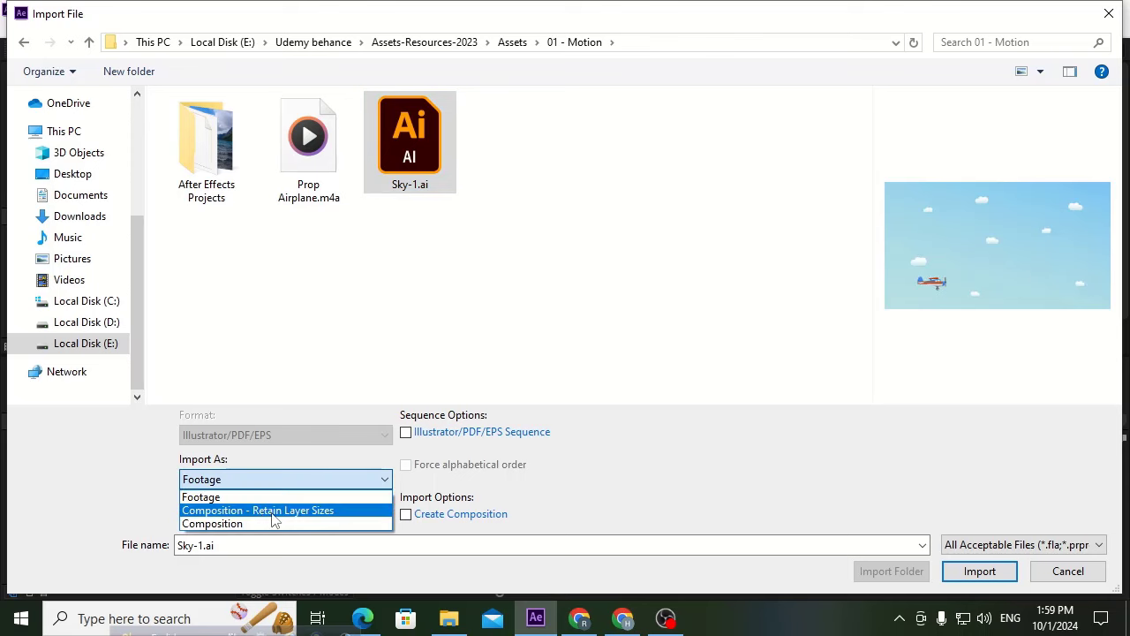
click(269, 513)
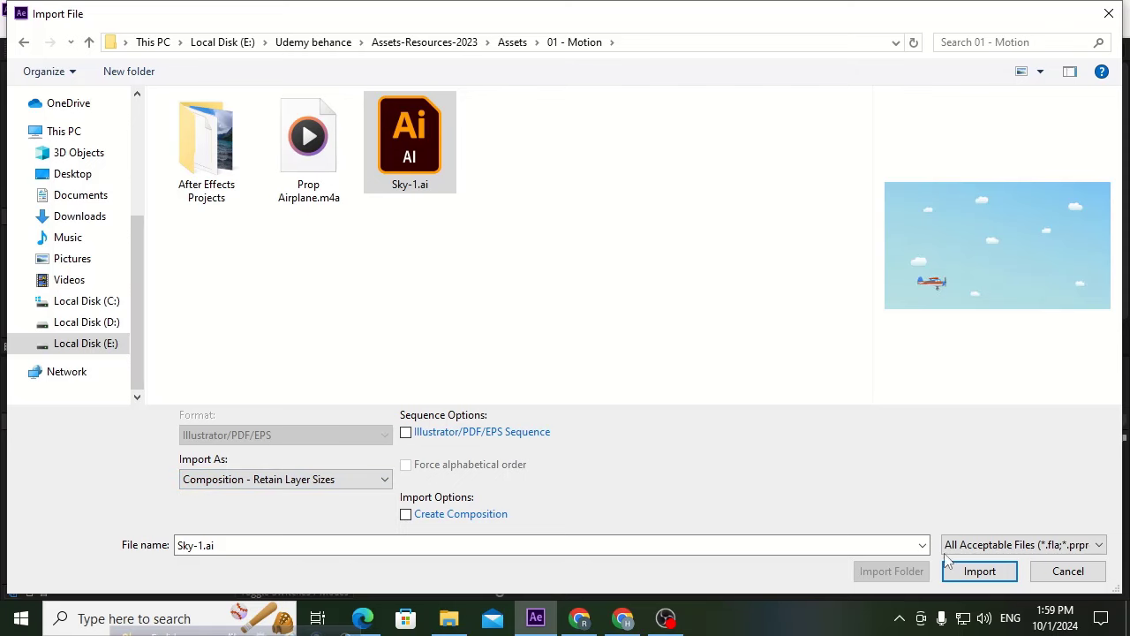
click(995, 576)
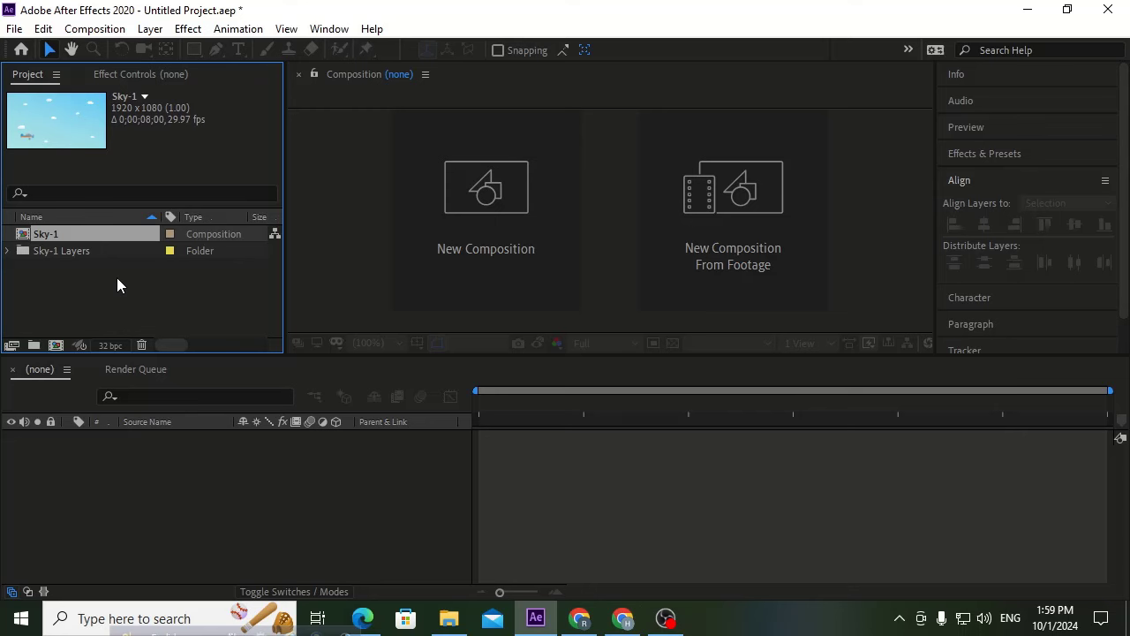
Open the Sky-1 composition and check which artwork belongs to its Airoplane Red and BG layers.
double_click(75, 233)
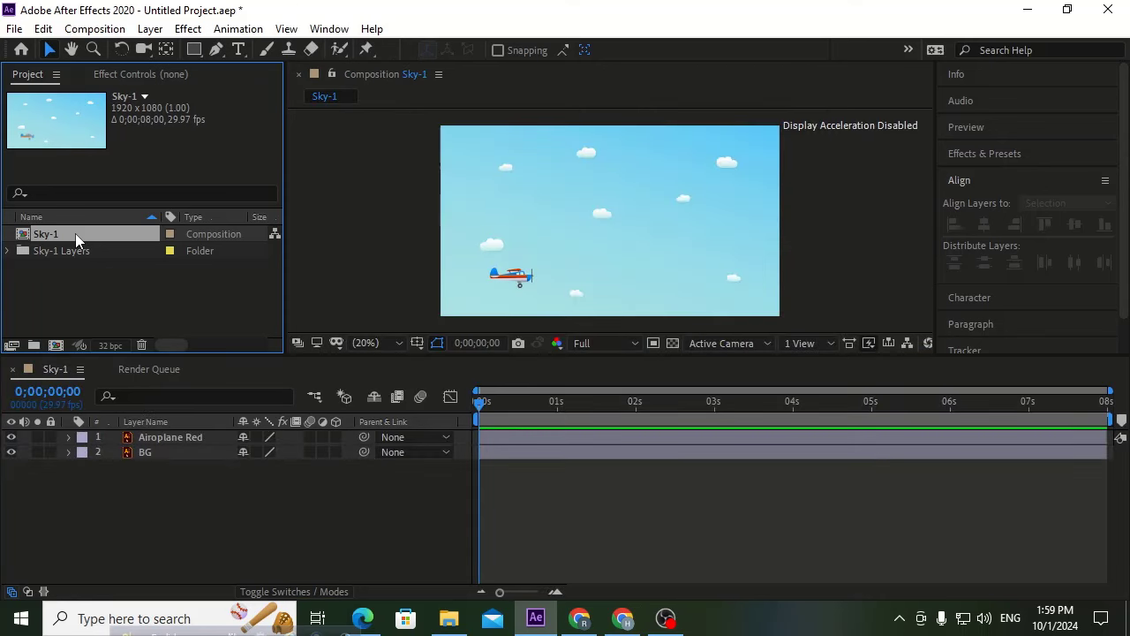
click(154, 449)
click(157, 436)
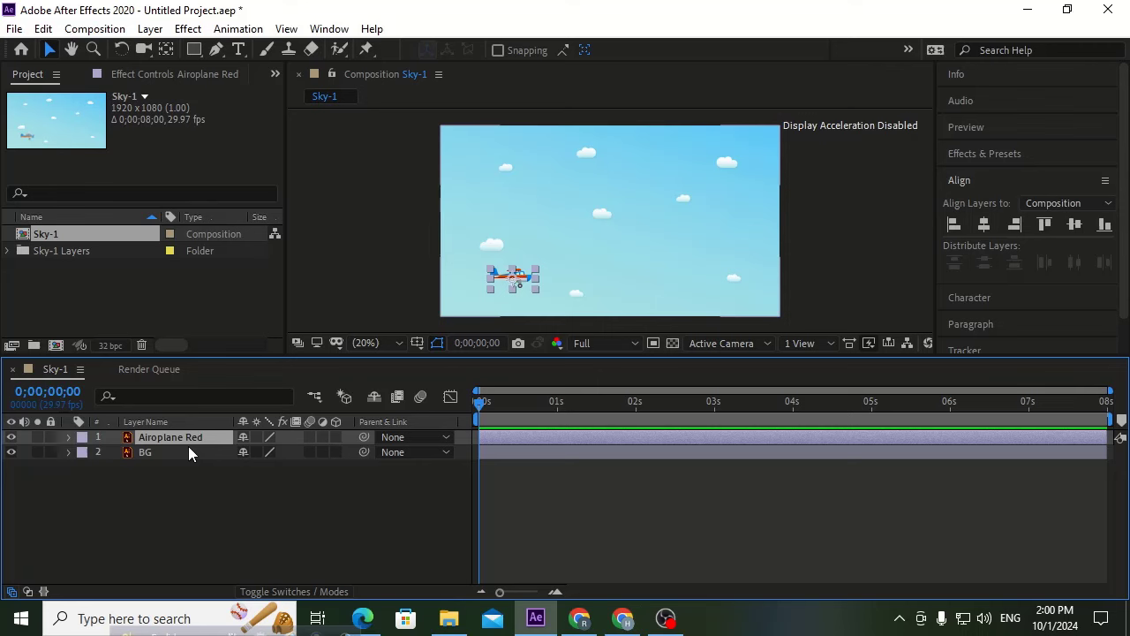
click(186, 491)
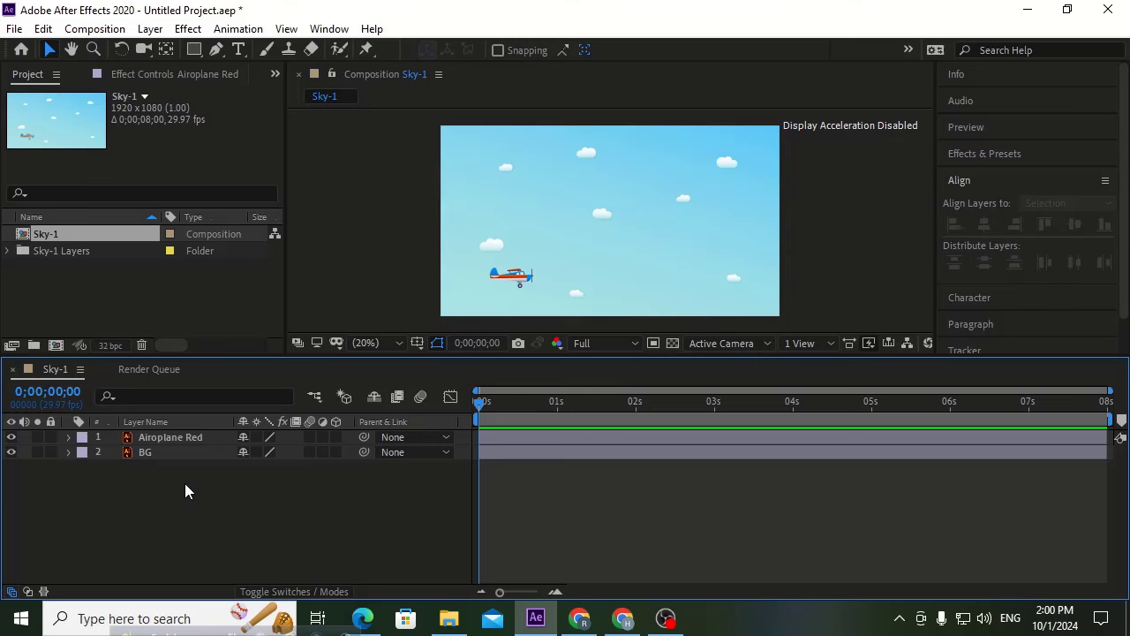
Try moving the BG layer sideways in the composition and undo the move.
click(179, 452)
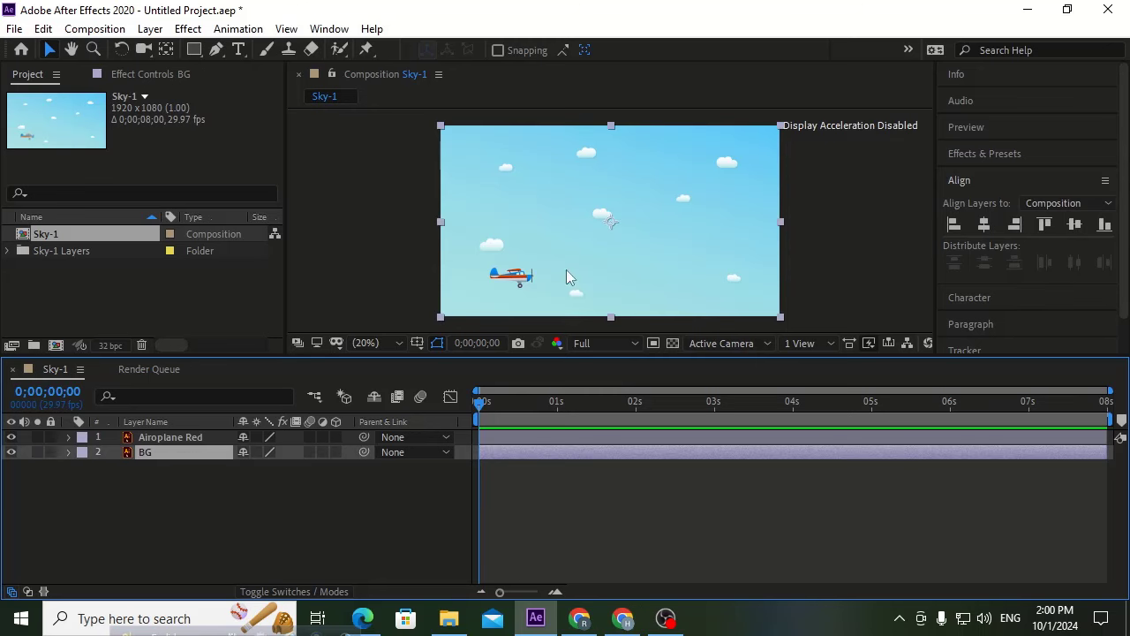
drag(579, 266, 603, 263)
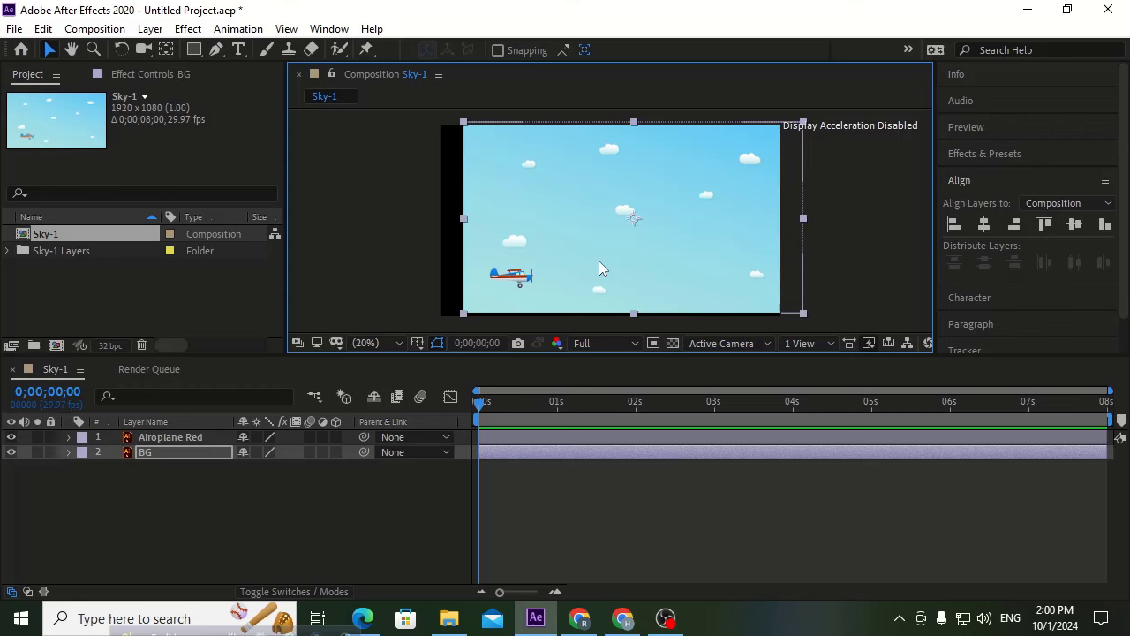
key(ctrl+z)
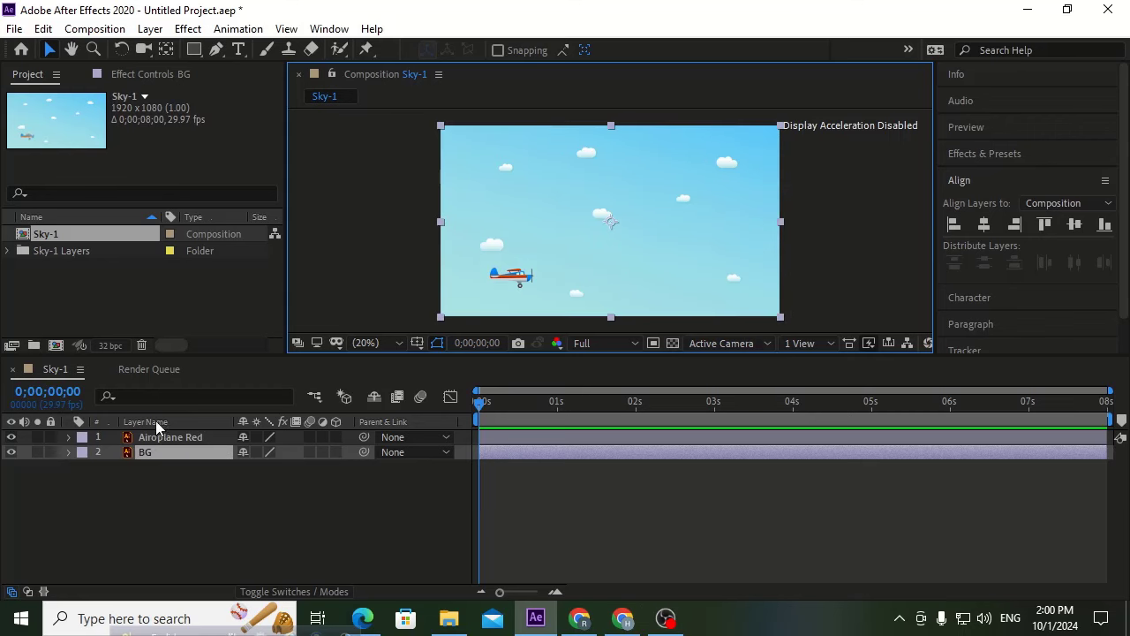
Lock the BG layer so that only the Airoplane Red layer can be edited.
click(176, 437)
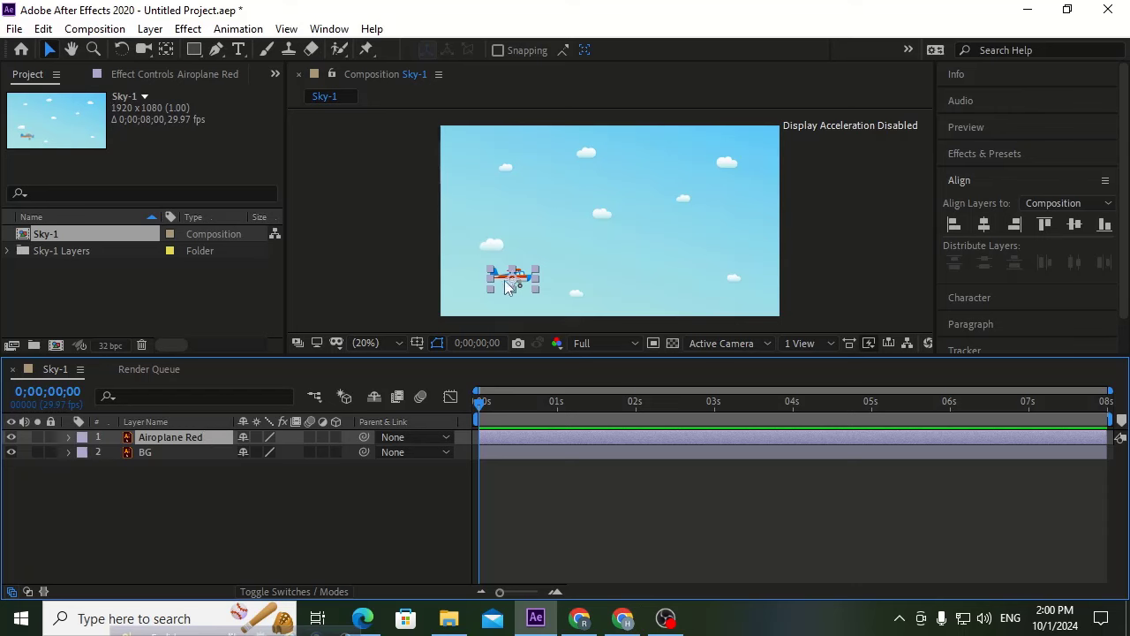
click(149, 455)
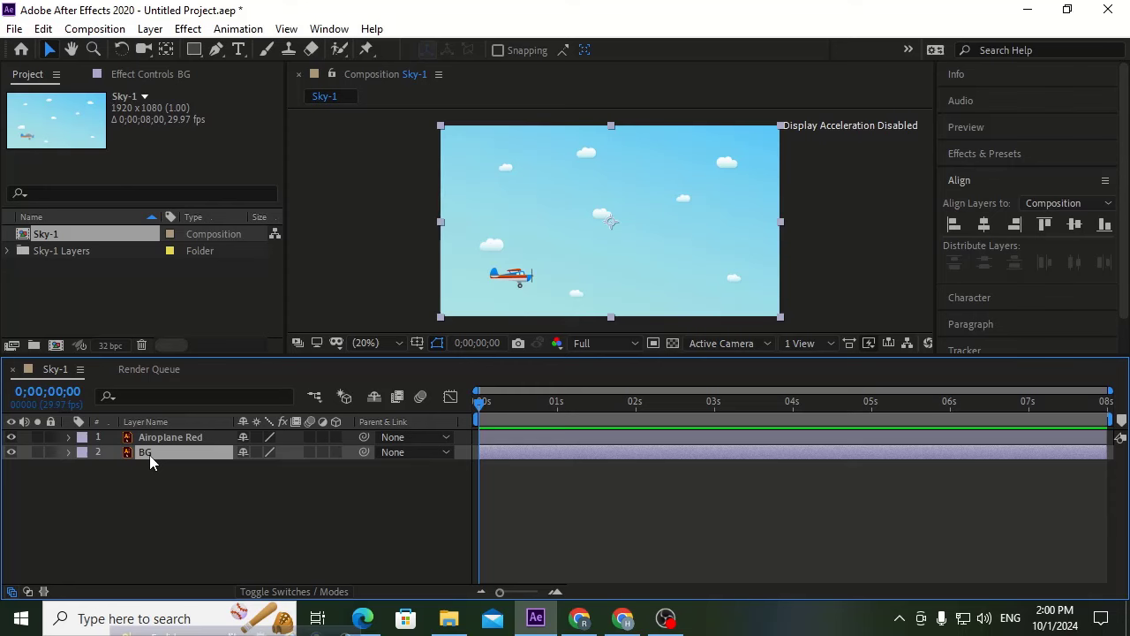
click(50, 451)
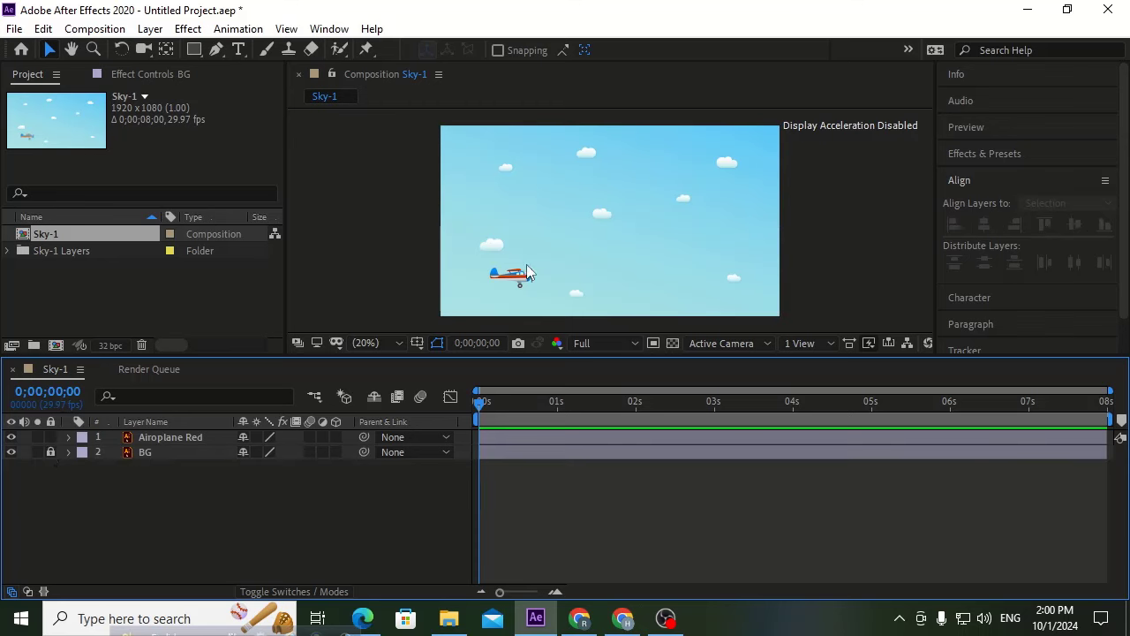
Try moving the red airplane up over the locked background and undo the move.
drag(510, 281, 540, 266)
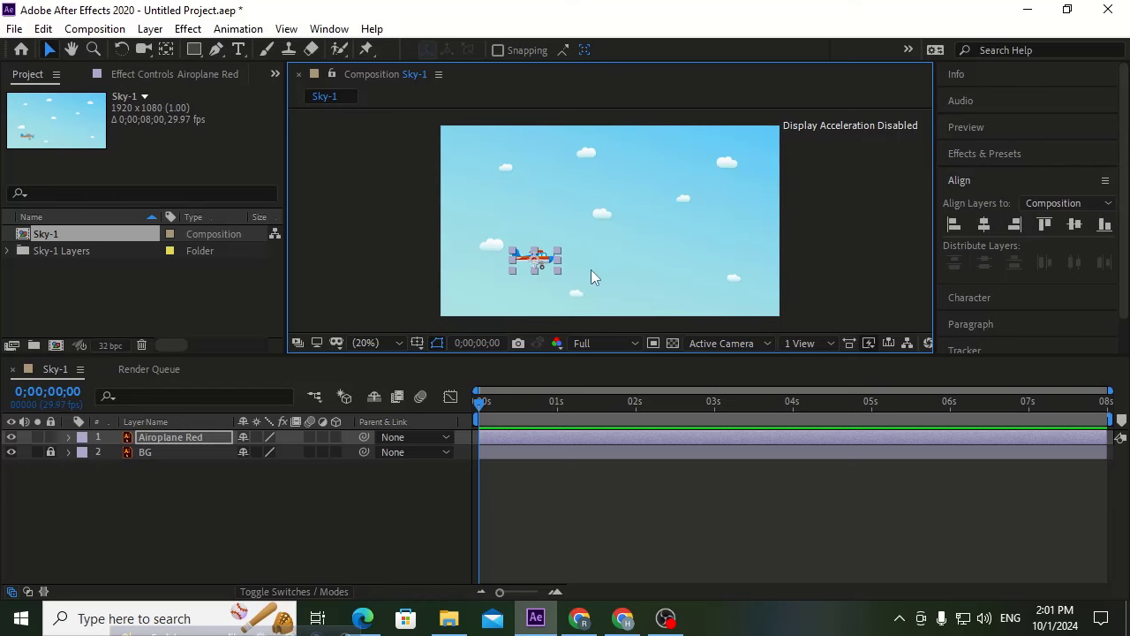
key(ctrl+z)
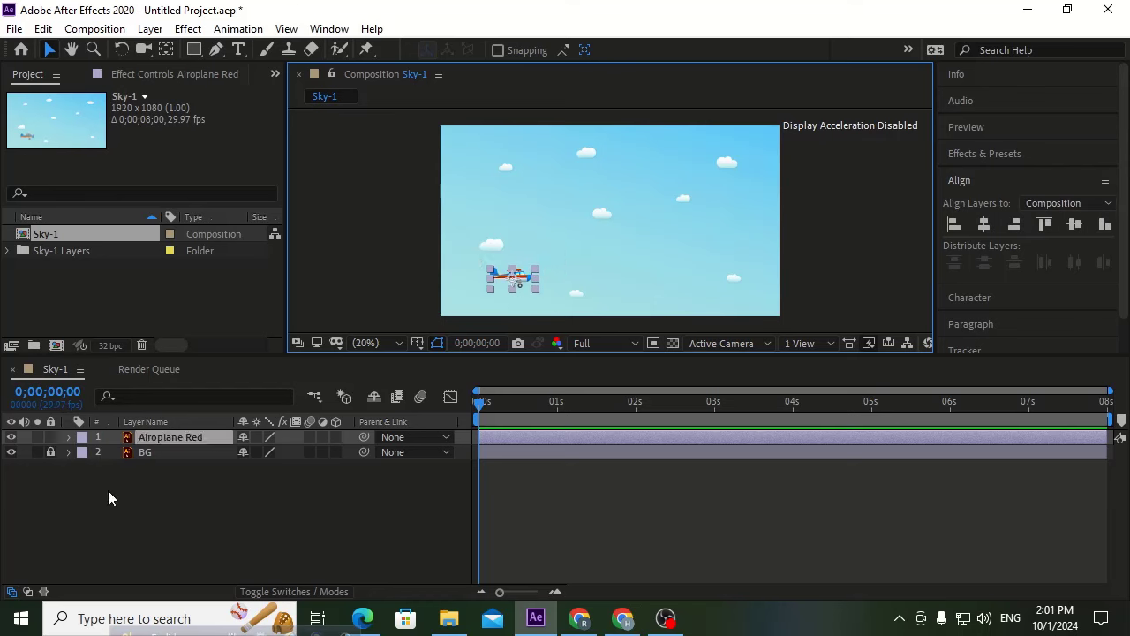
Select the Airoplane Red layer and expand its Transform properties.
click(153, 446)
click(157, 435)
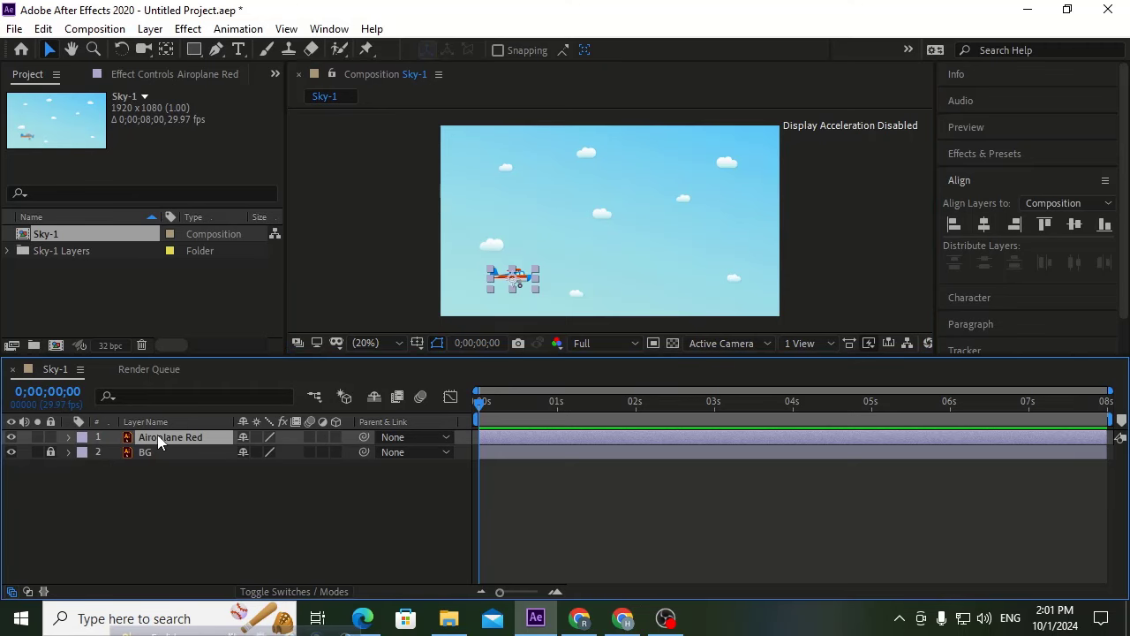
click(68, 437)
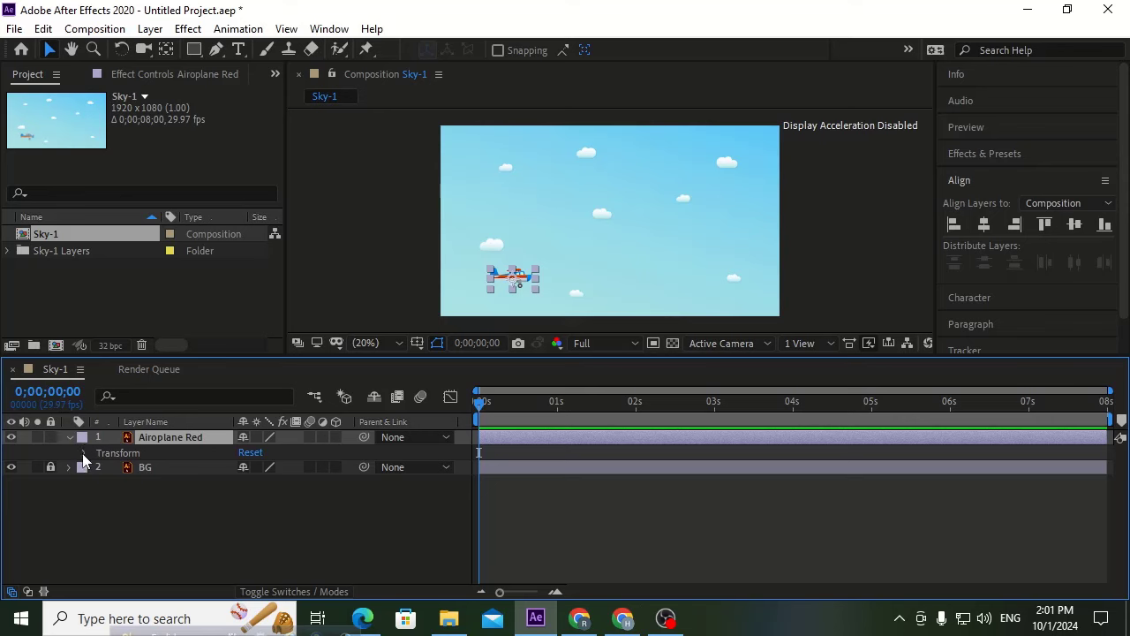
click(83, 453)
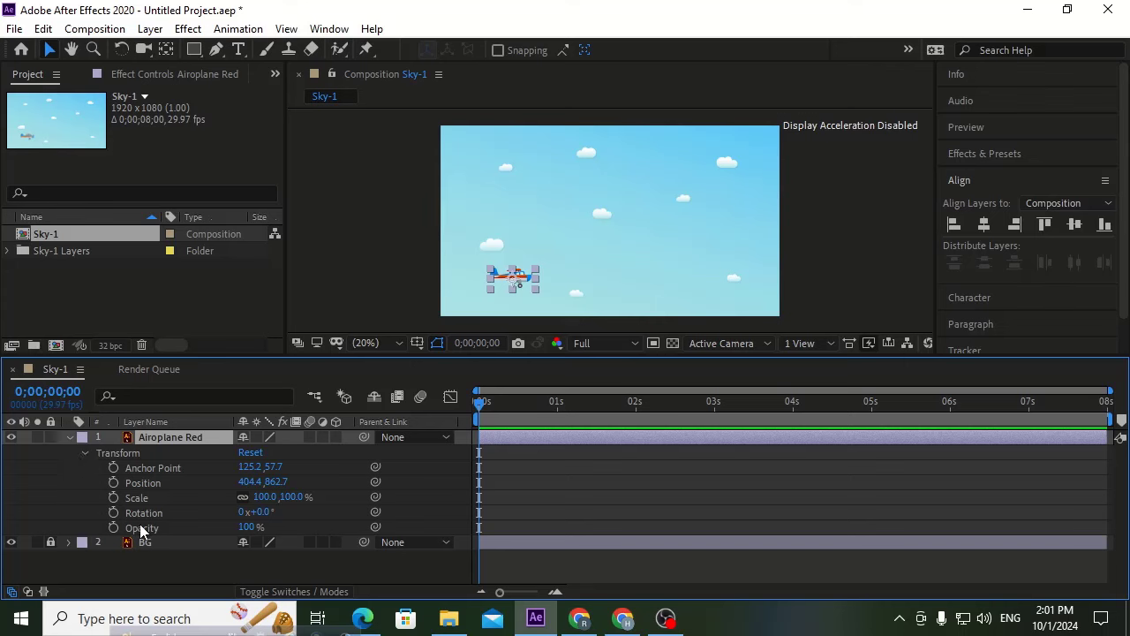
Shift the Airoplane Red layer's horizontal Anchor Point value to about -66.8.
click(146, 470)
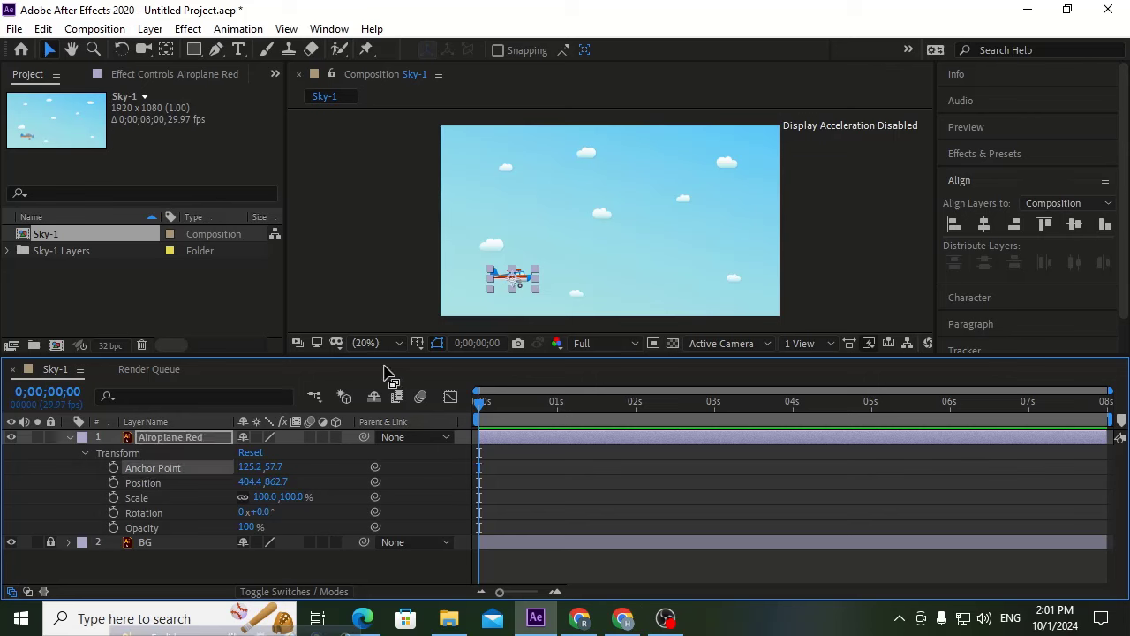
scroll(513, 284, up, 4)
scroll(510, 283, down, 1)
drag(493, 285, 590, 147)
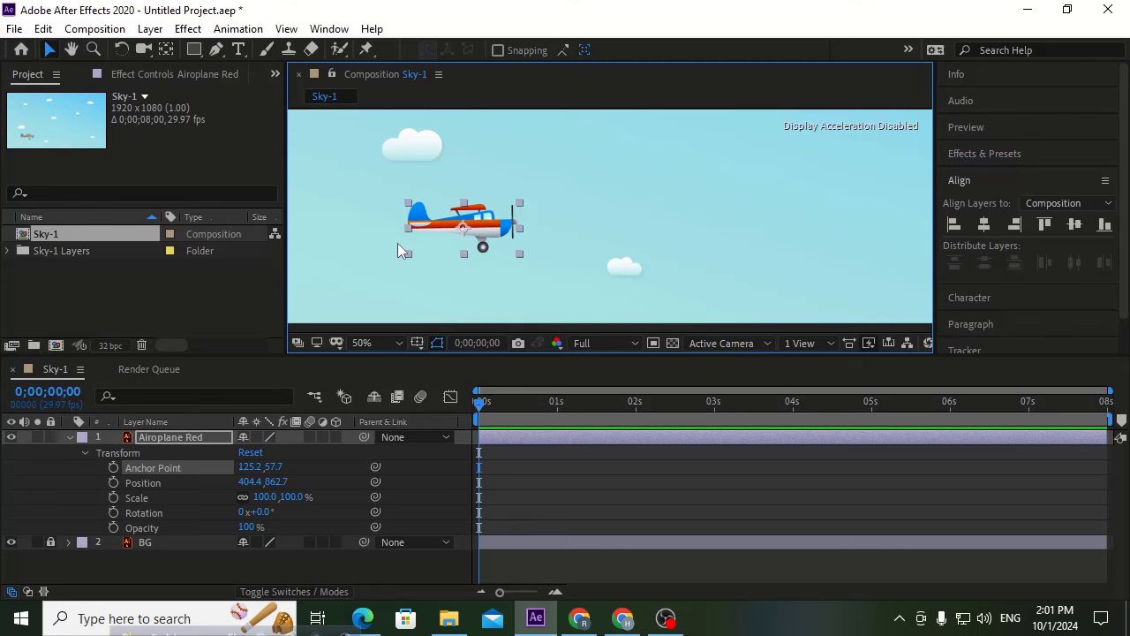
click(153, 482)
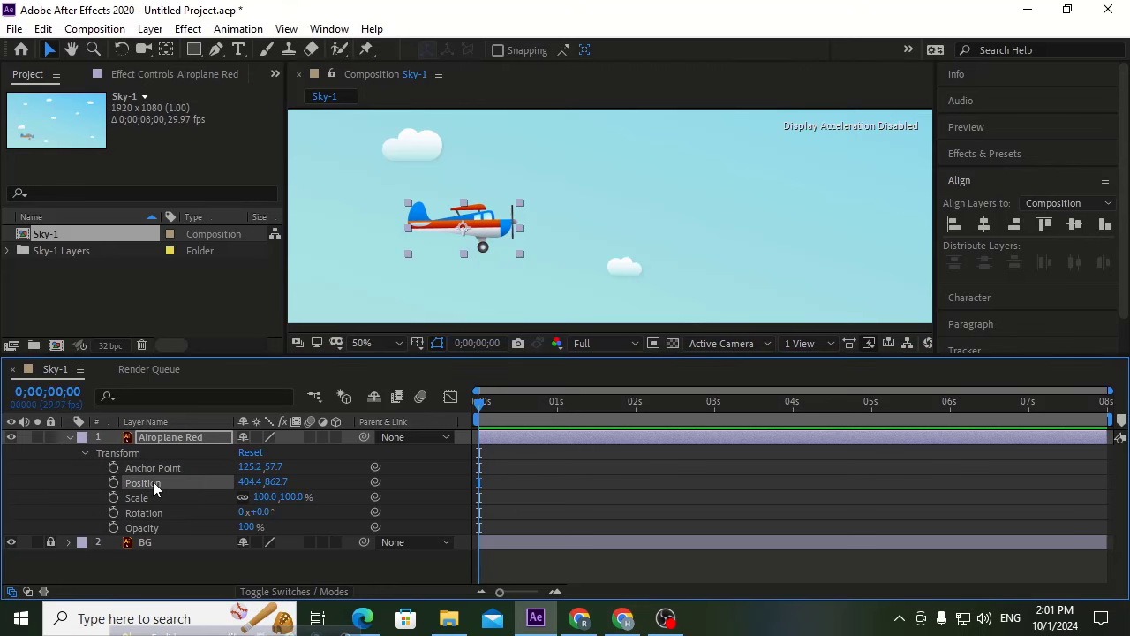
drag(244, 469, 95, 472)
mouse_move(301, 476)
mouse_down()
mouse_move(319, 476)
mouse_move(282, 469)
mouse_up()
click(188, 467)
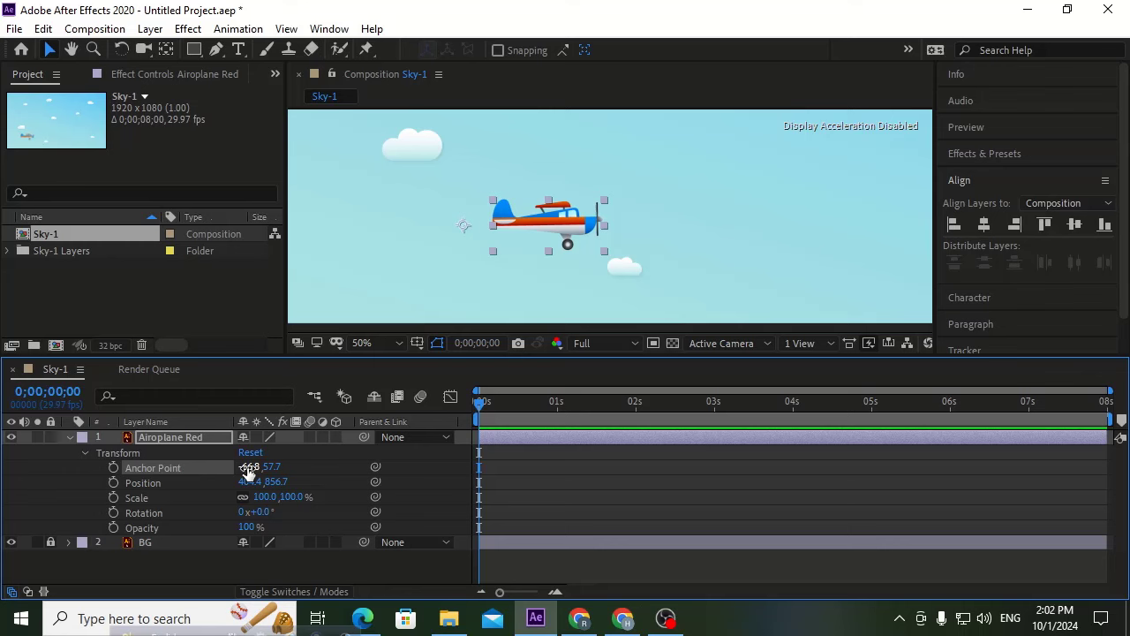
Reset the Airoplane Red layer's Anchor Point to its default.
right_click(193, 468)
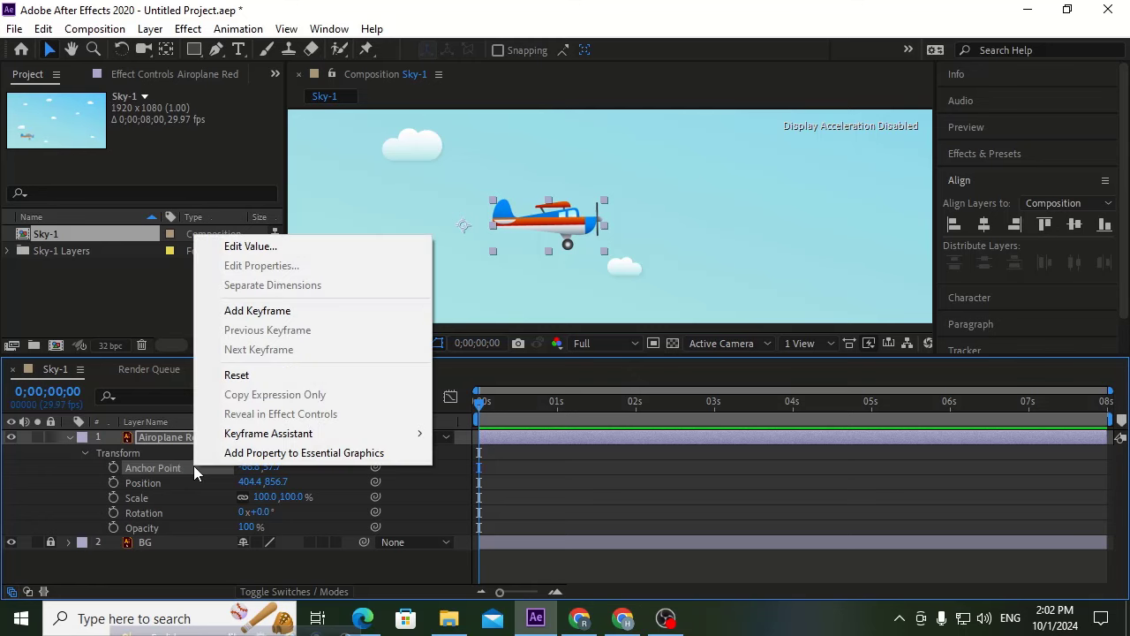
click(242, 377)
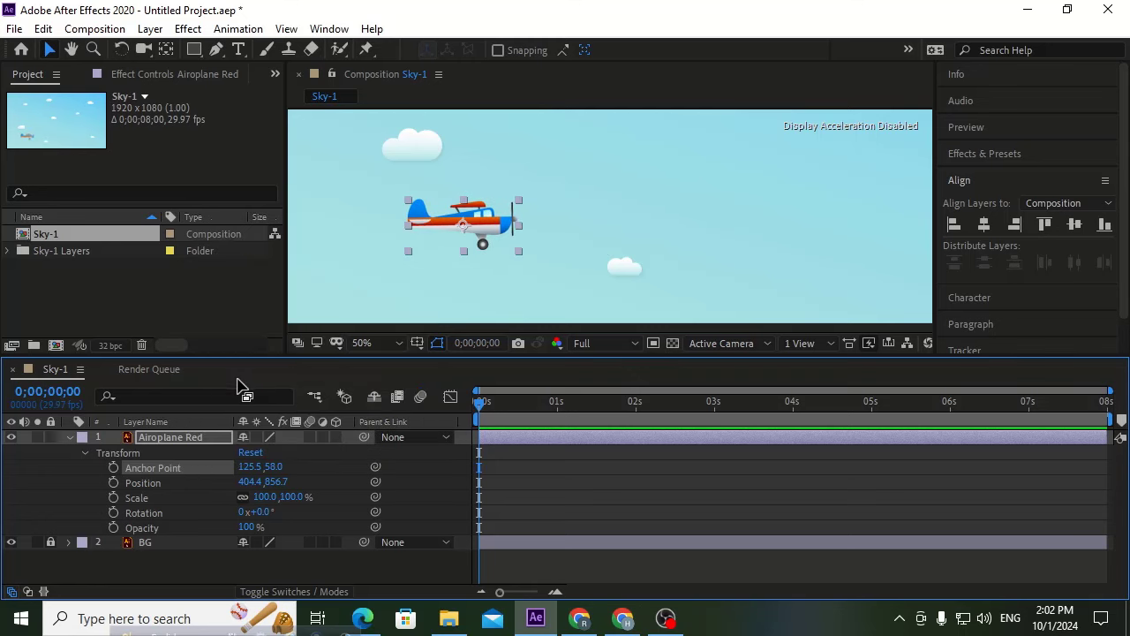
Try resetting the Airoplane Red layer's Position to the composition centre and undo the reset.
right_click(164, 476)
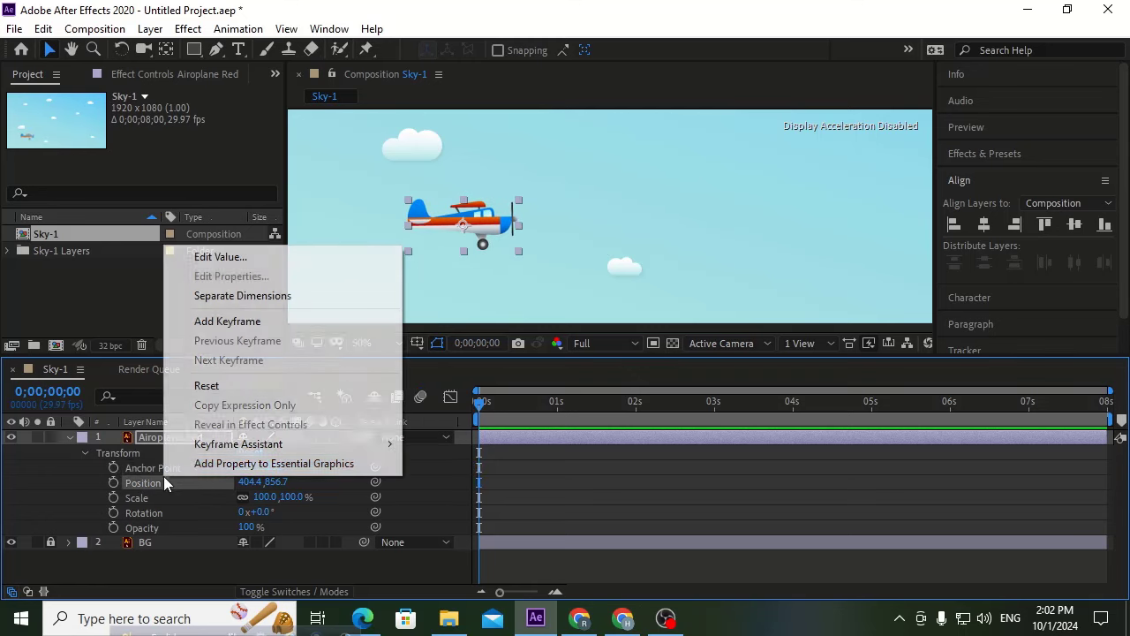
click(212, 386)
scroll(540, 210, down, 6)
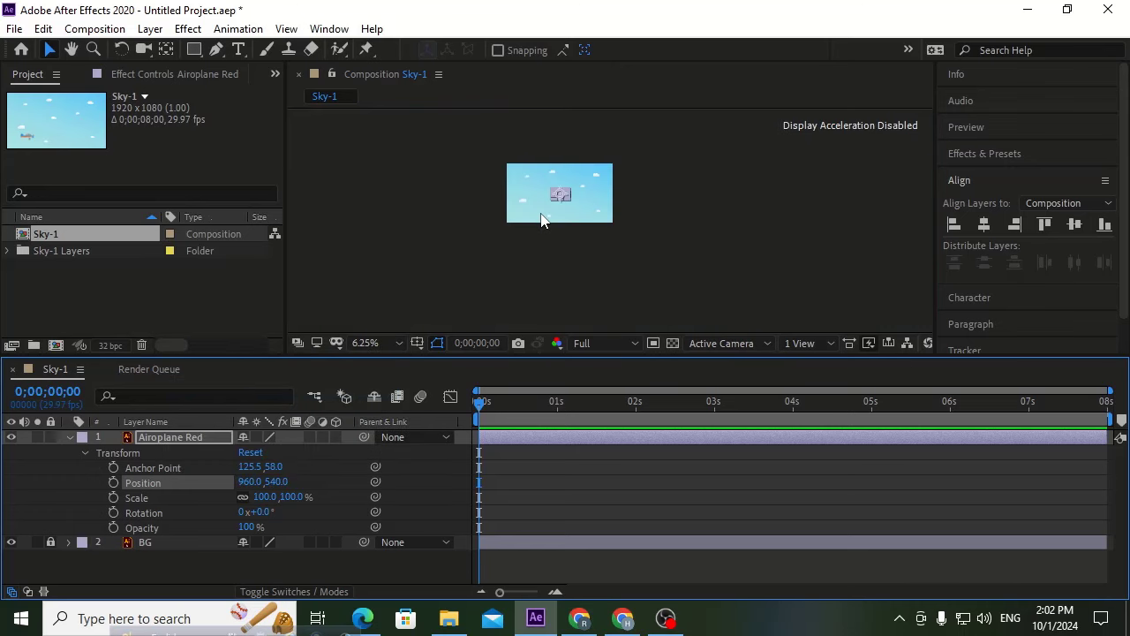
scroll(561, 203, up, 6)
key(h)
drag(468, 166, 676, 316)
key(ctrl+z)
key(v)
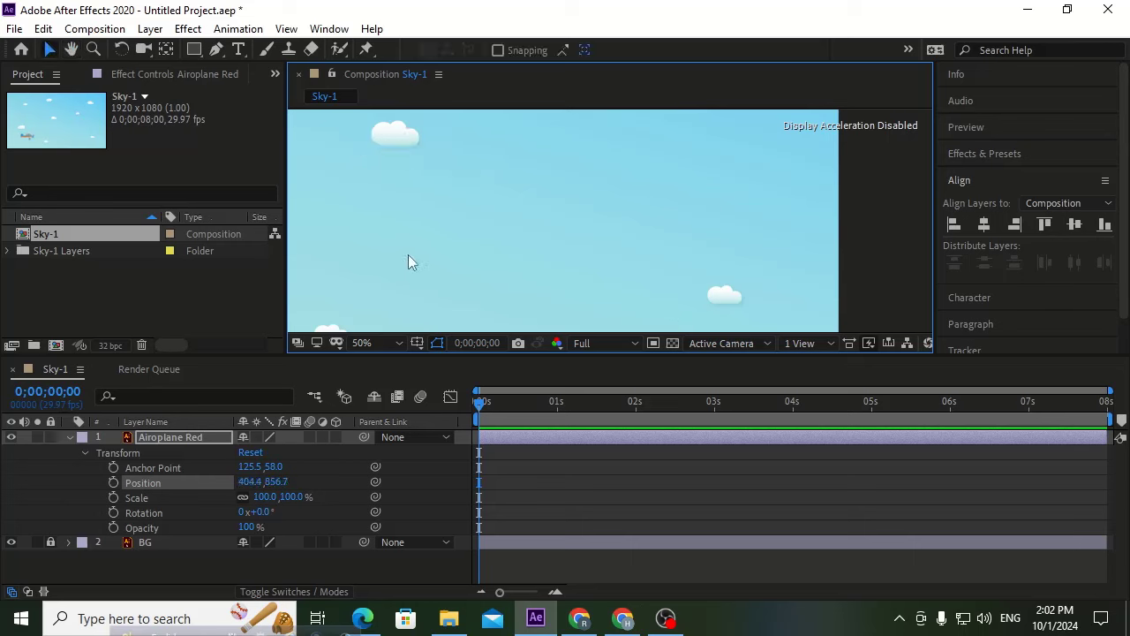
Move the red airplane toward the left edge of the sky, with its Position at about 214.4, 856.7.
scroll(499, 254, down, 4)
scroll(403, 259, up, 4)
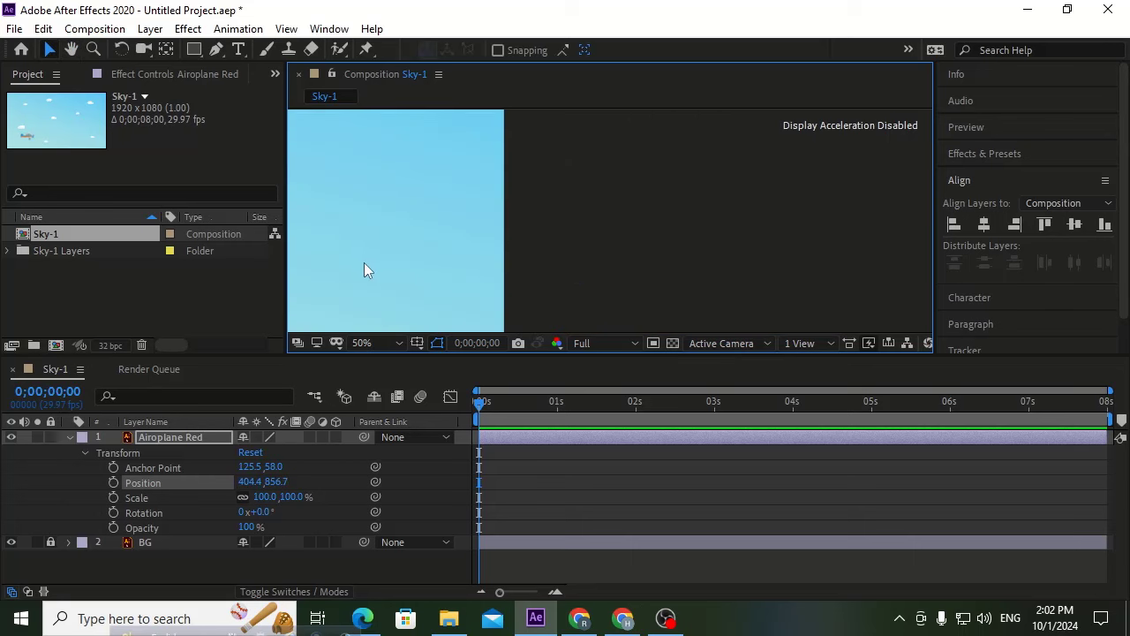
key(h)
drag(364, 263, 791, 184)
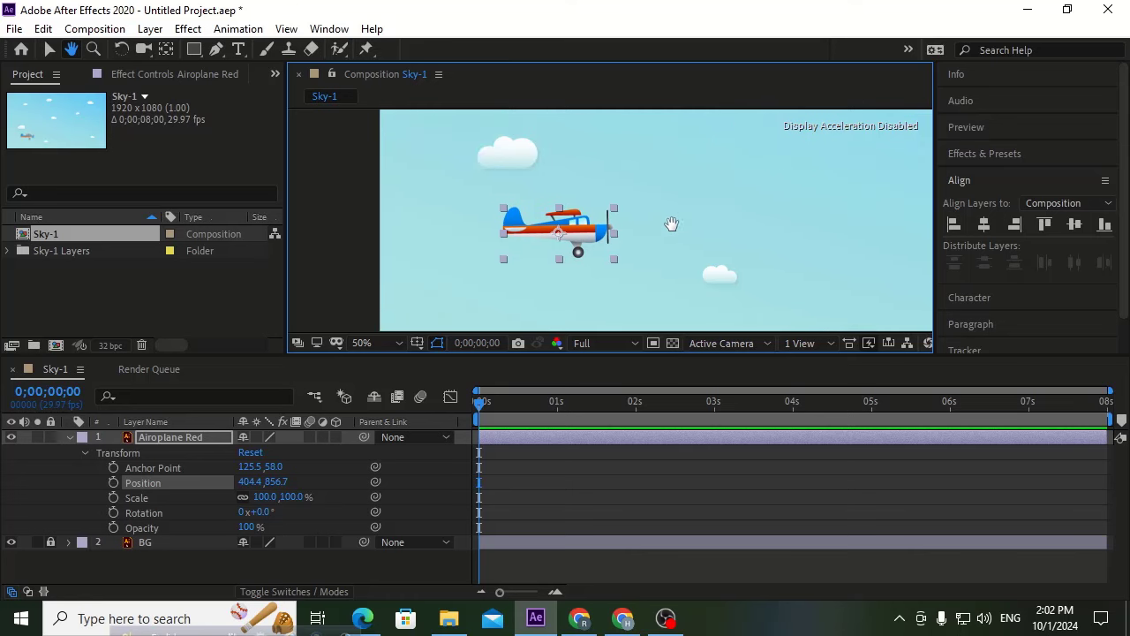
key(v)
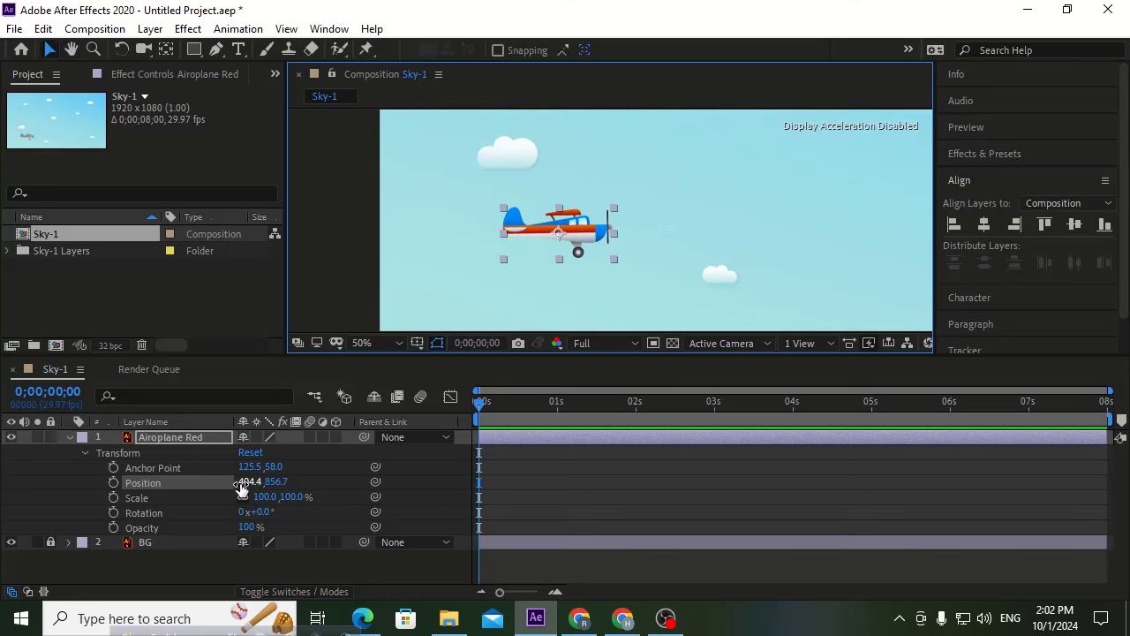
drag(249, 484, 243, 514)
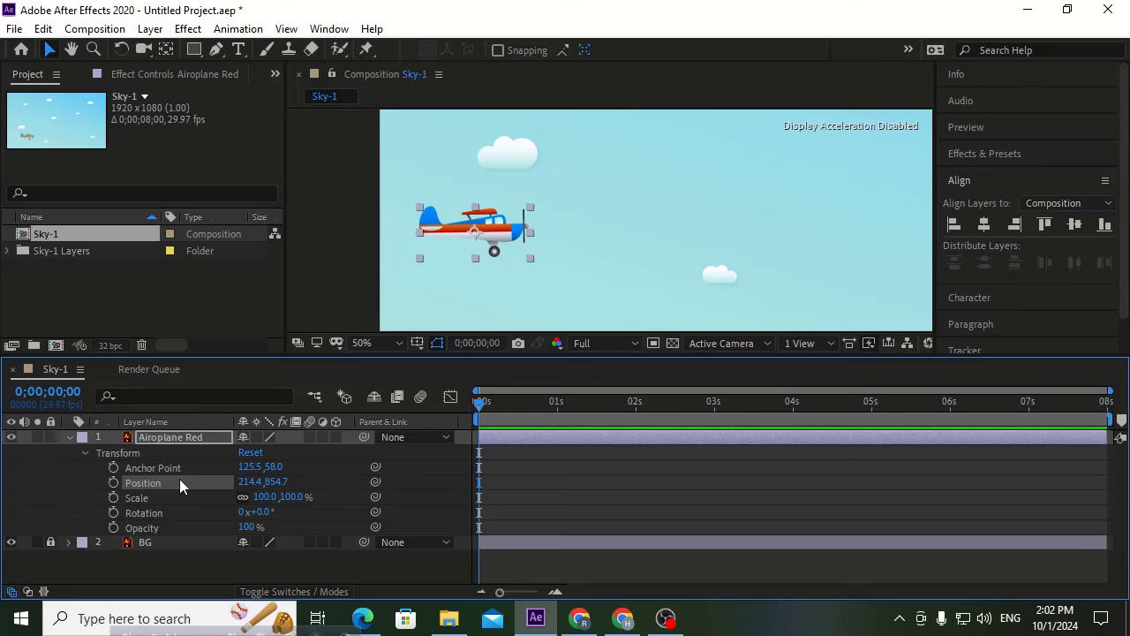
key(Down)
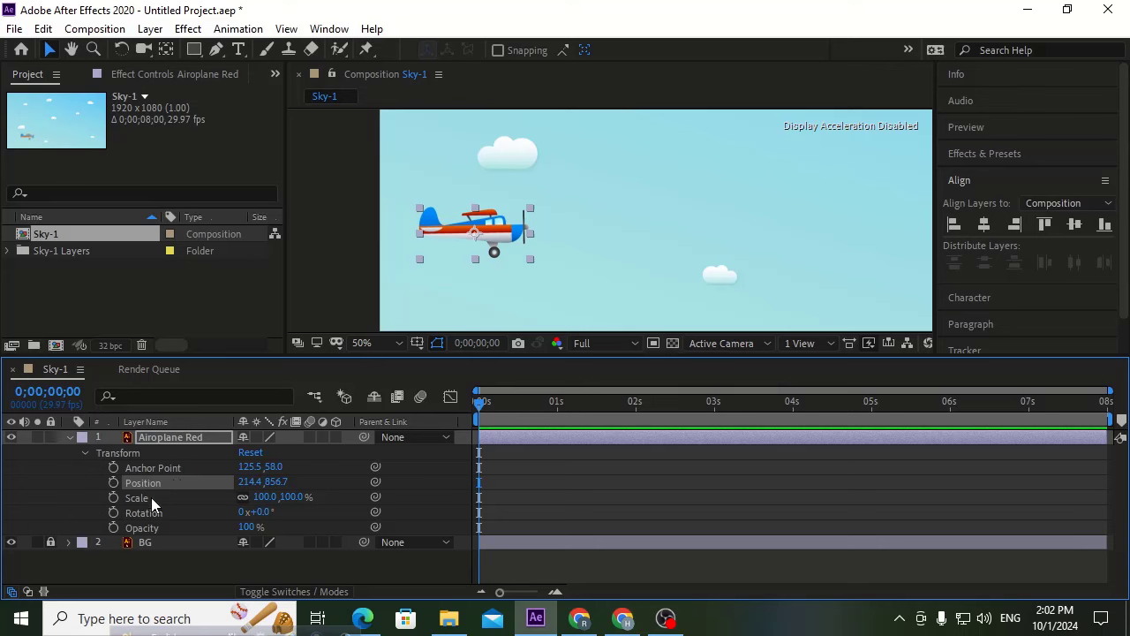
Try stretching the Airoplane Red layer with unlinked Scale values of 124.0, 266.0%, and reset its Scale.
click(147, 500)
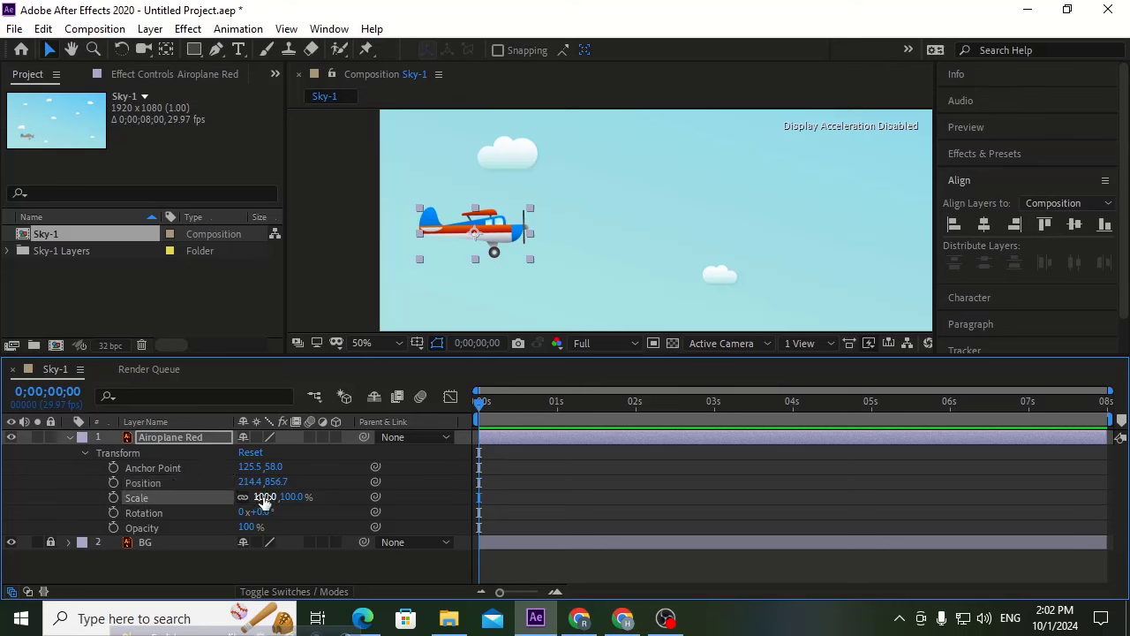
mouse_move(264, 500)
mouse_down()
mouse_move(418, 495)
mouse_move(267, 517)
mouse_up()
drag(232, 525, 291, 526)
click(243, 498)
drag(267, 499, 446, 515)
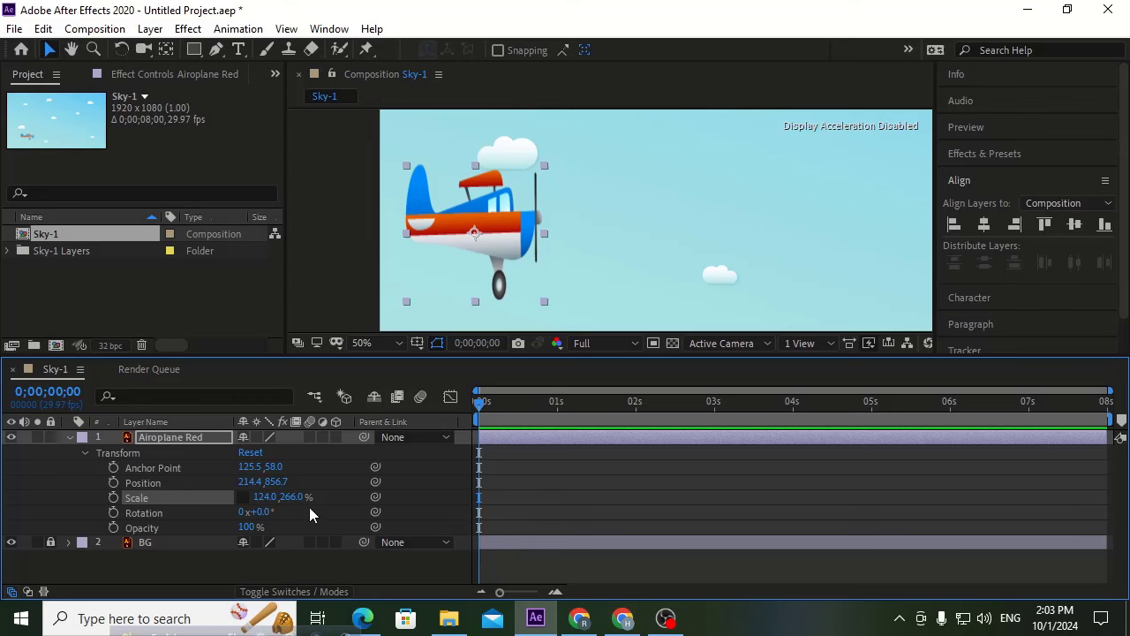
right_click(195, 503)
click(247, 410)
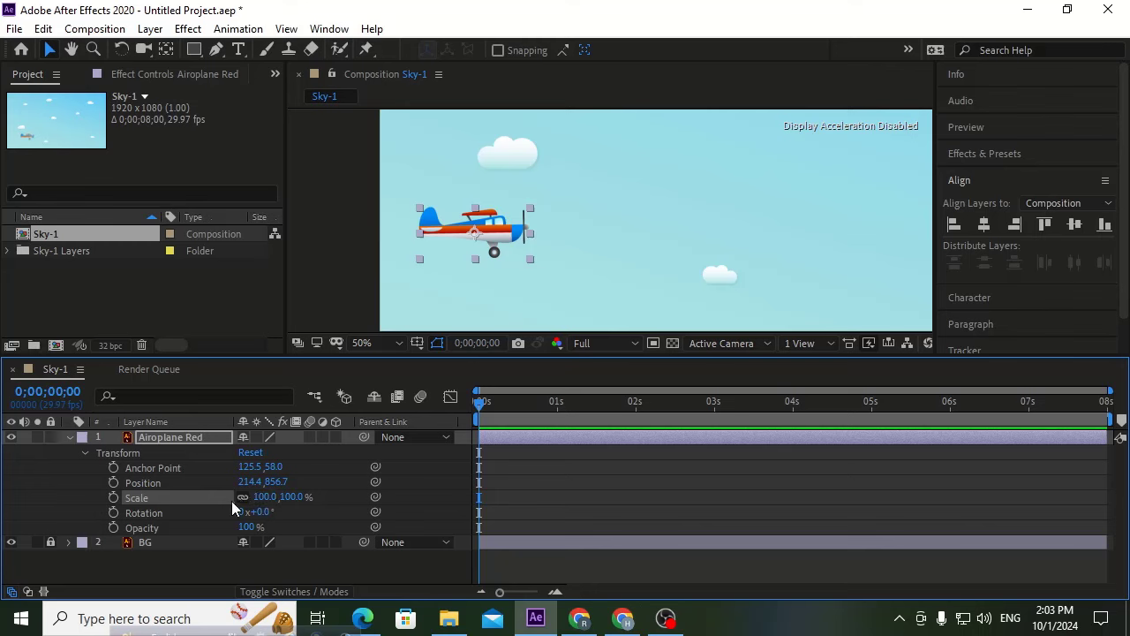
Try shrinking the red airplane proportionally to 36.0% Scale and reset the value.
drag(265, 503, 228, 521)
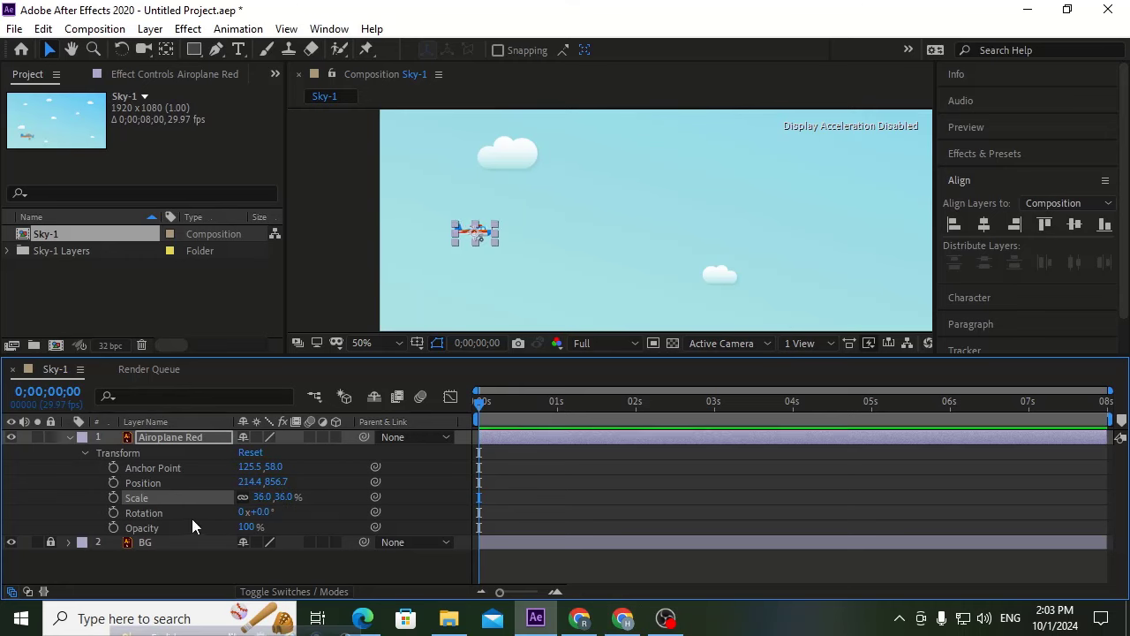
right_click(185, 498)
click(232, 408)
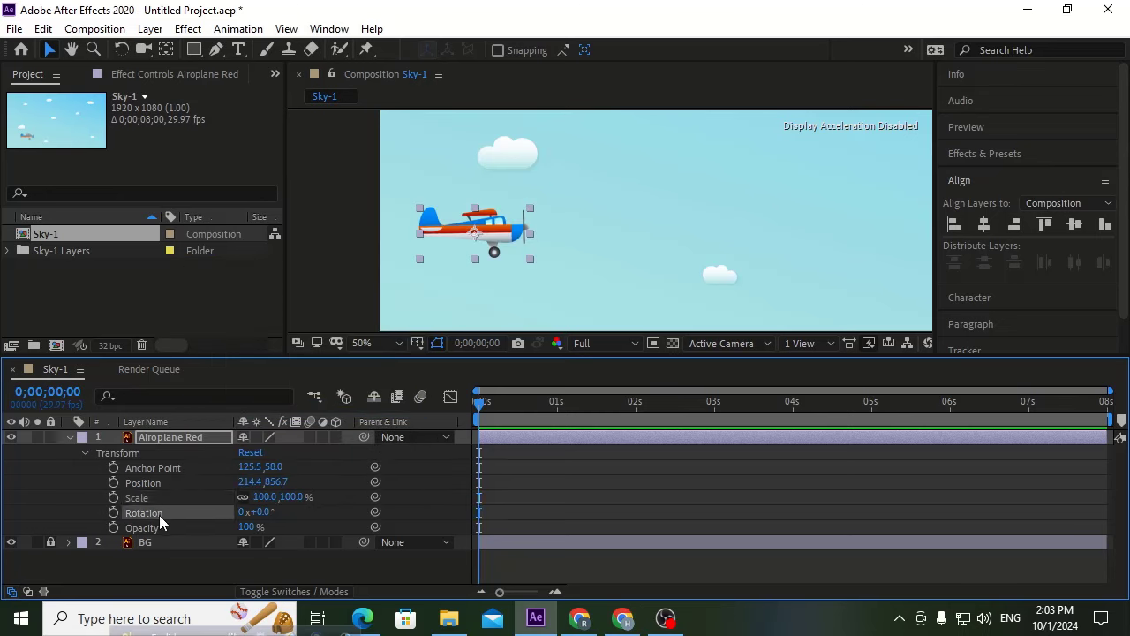
Try rotating the red airplane, ending at -78.0°, reset its Rotation, and try out the layer's Opacity, returning it to 100%.
drag(261, 512, 369, 512)
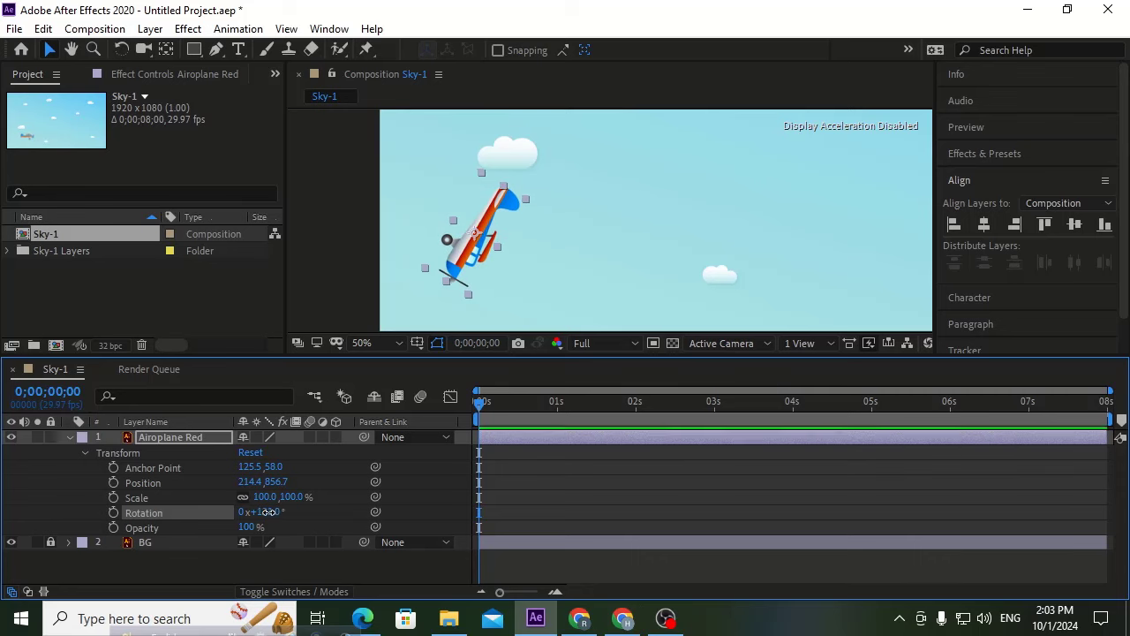
drag(268, 512, 110, 529)
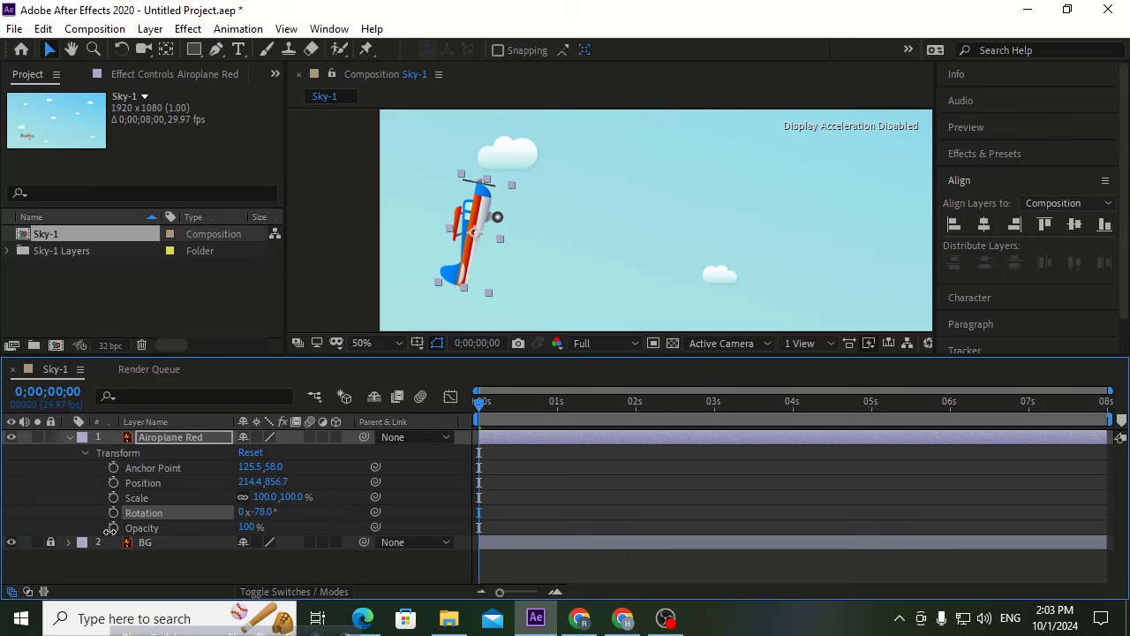
right_click(187, 512)
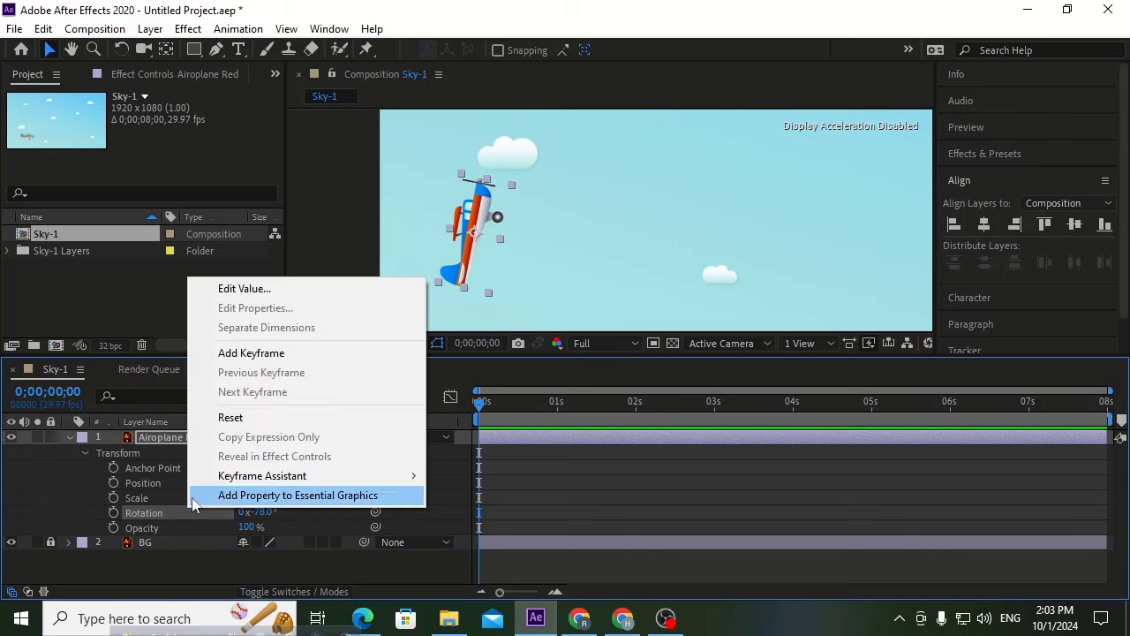
click(231, 418)
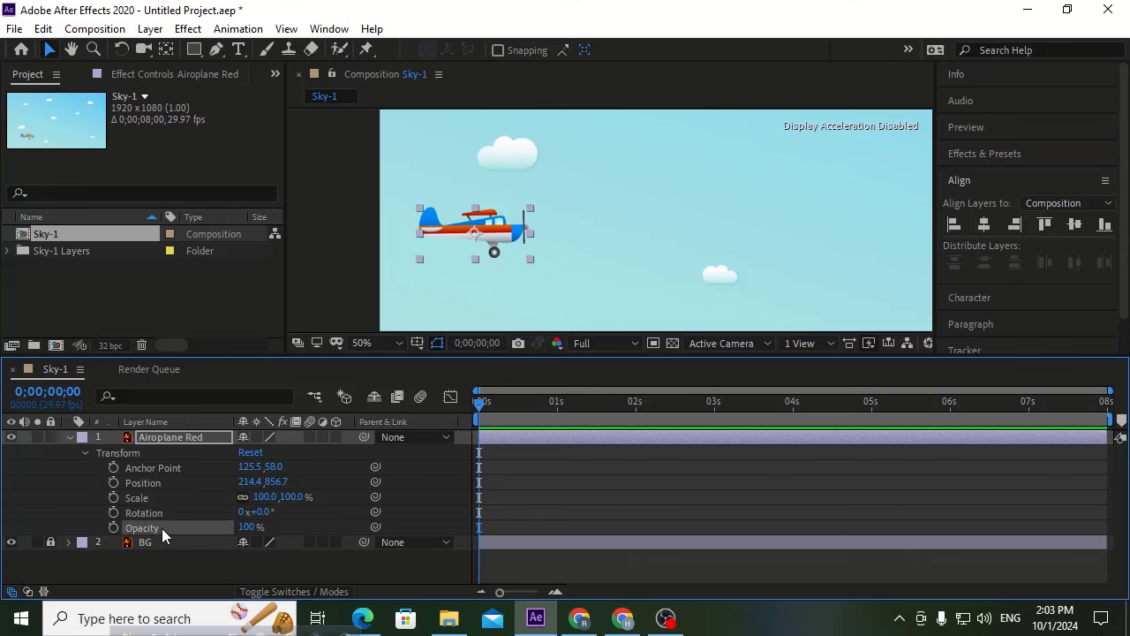
drag(245, 527, 422, 542)
Fit the whole Sky-1 composition in the viewer, up to 100%, and clear the layer selection.
click(166, 484)
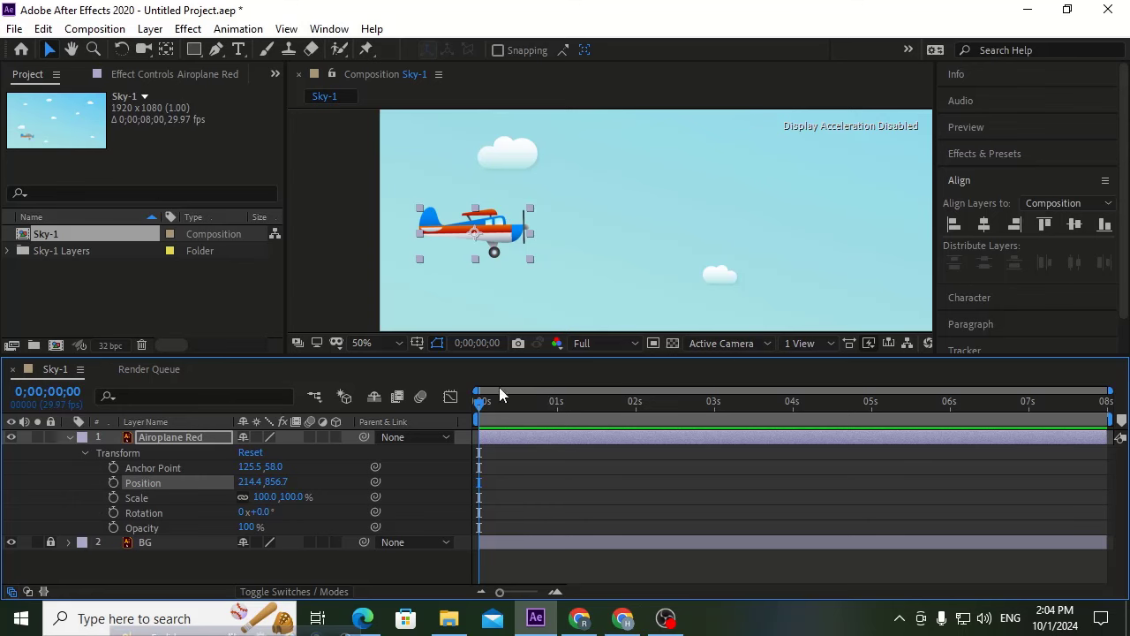
click(361, 342)
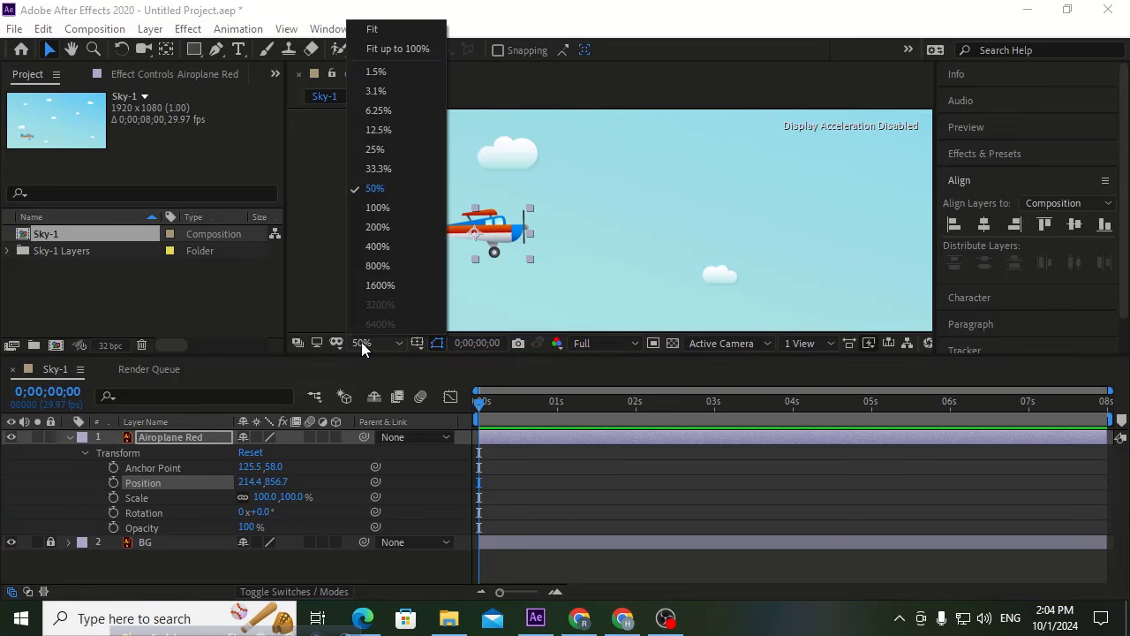
click(397, 51)
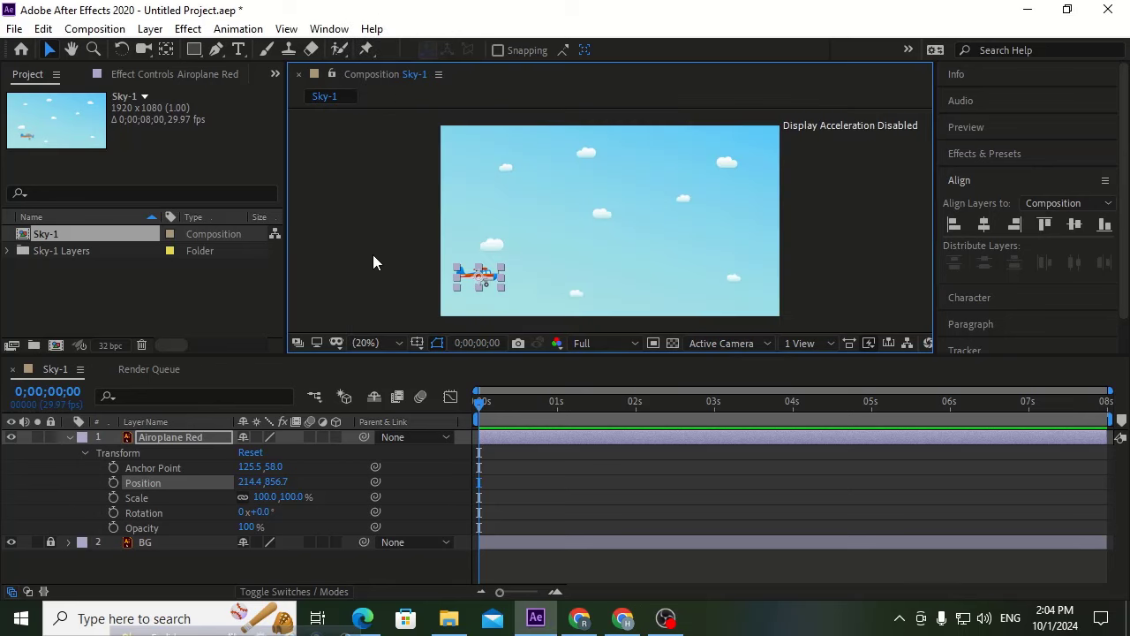
click(751, 164)
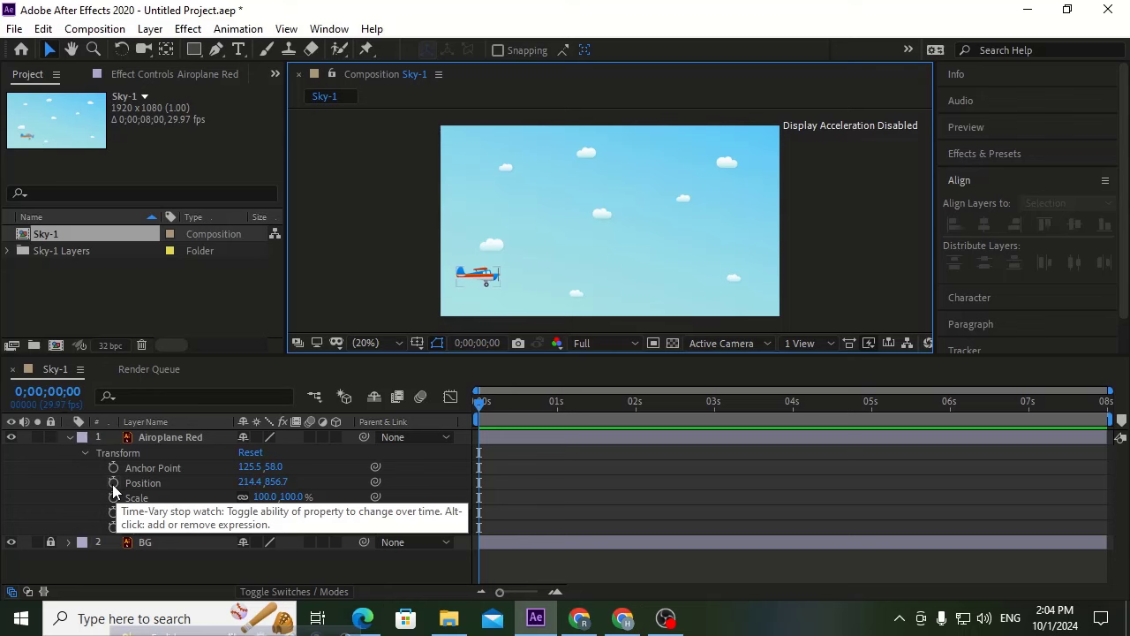
Move the red airplane out of the frame beyond the sky's left edge, with its Position at about -221.6, 896.7.
click(479, 281)
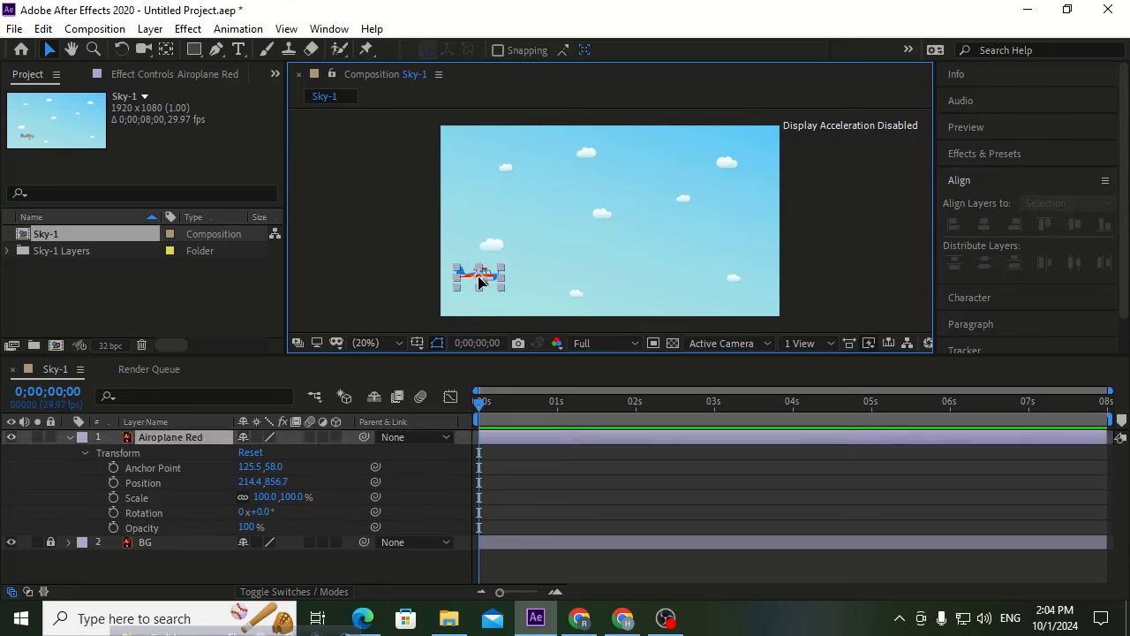
mouse_move(480, 281)
mouse_down()
mouse_move(400, 280)
mouse_move(497, 281)
mouse_up()
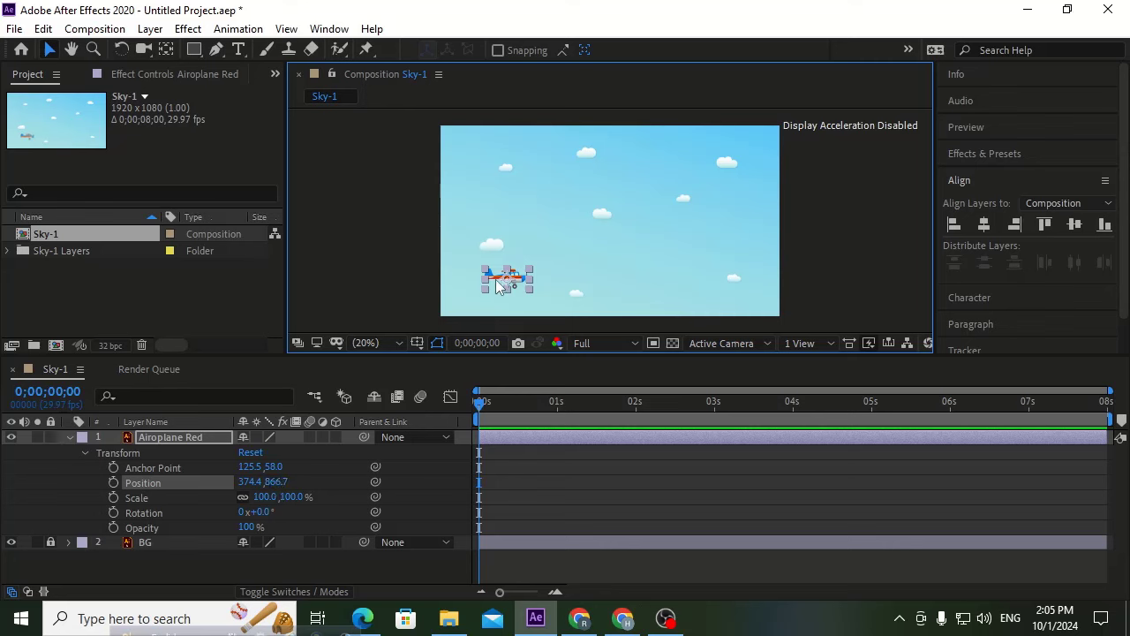
drag(252, 484, 323, 433)
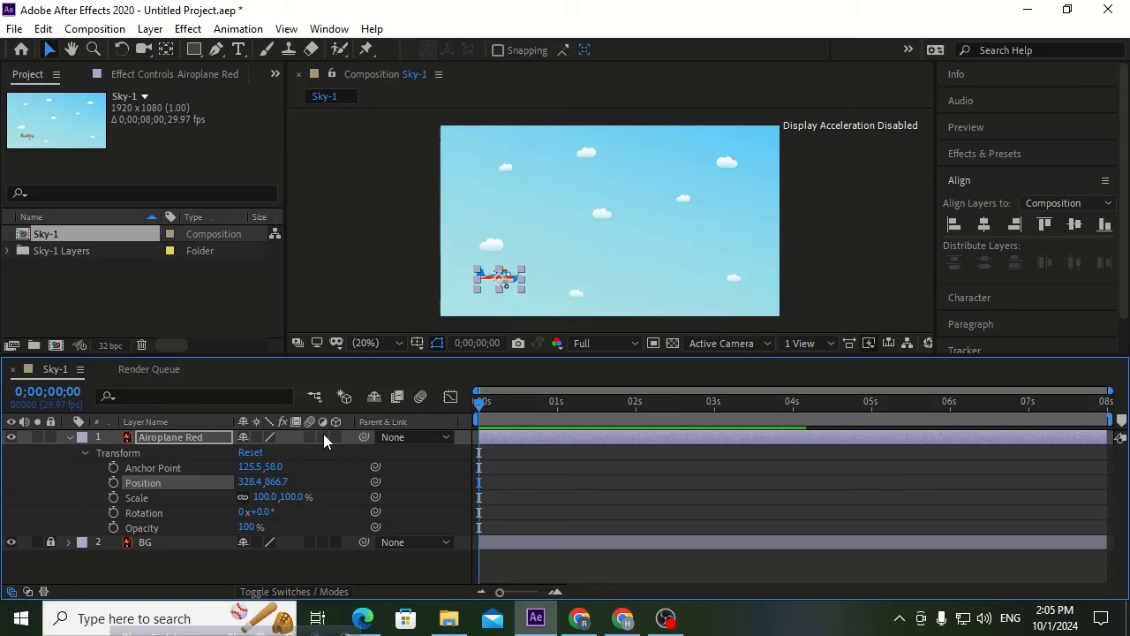
click(490, 281)
drag(490, 281, 394, 285)
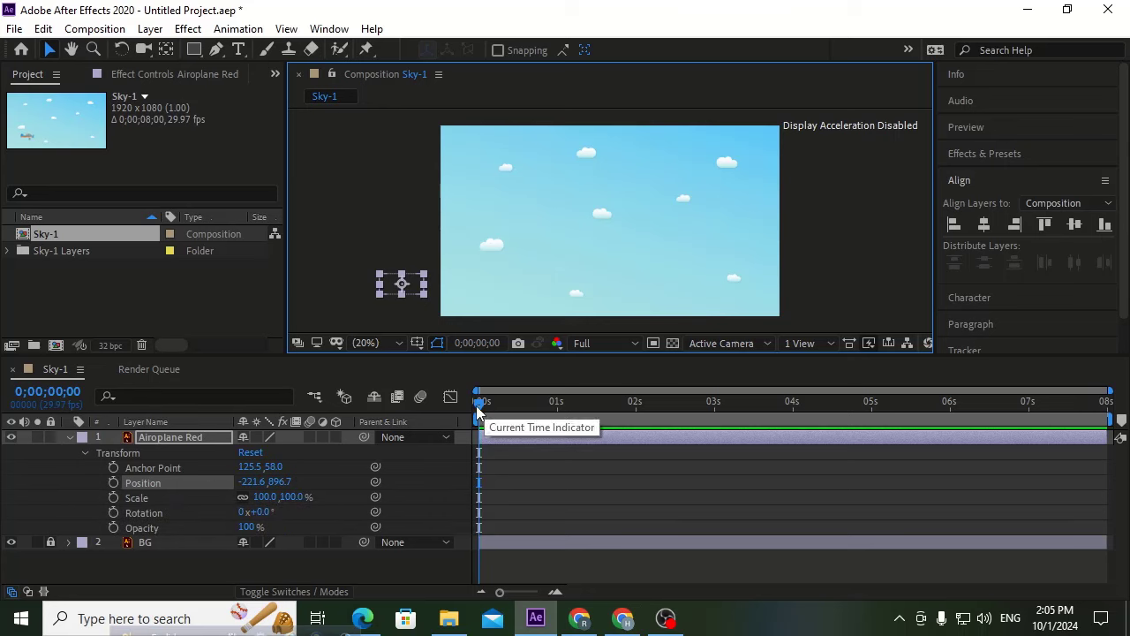
Scrub through the timeline to the composition's end at 0;00;07;29 and return to the first frame.
drag(477, 409, 401, 417)
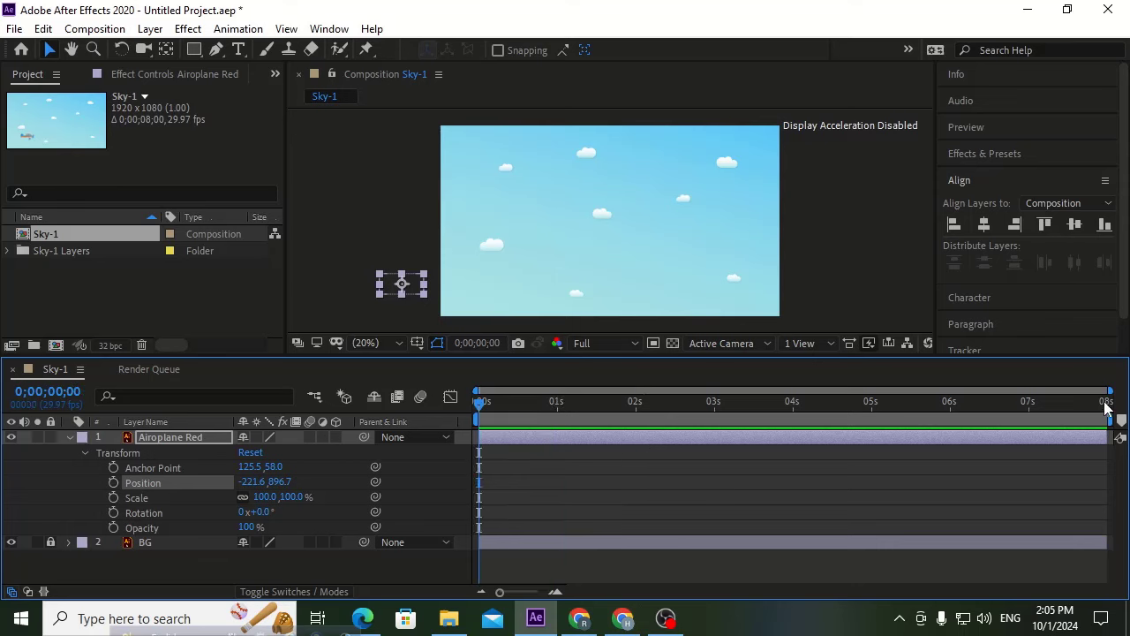
drag(1103, 402, 418, 465)
drag(1053, 401, 1104, 402)
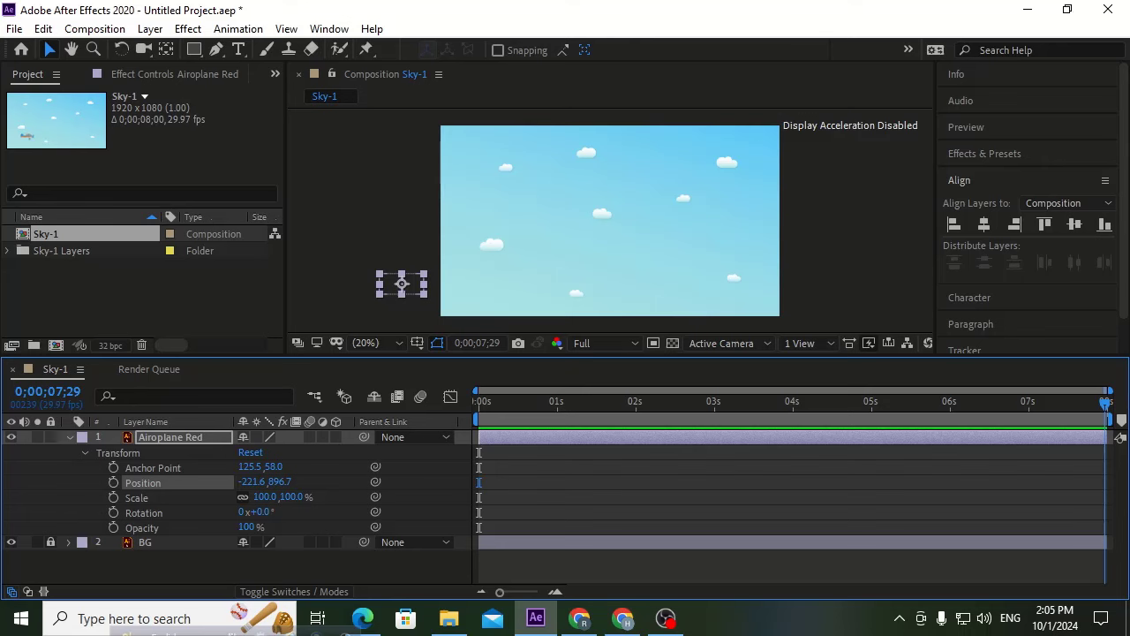
drag(1104, 402, 423, 433)
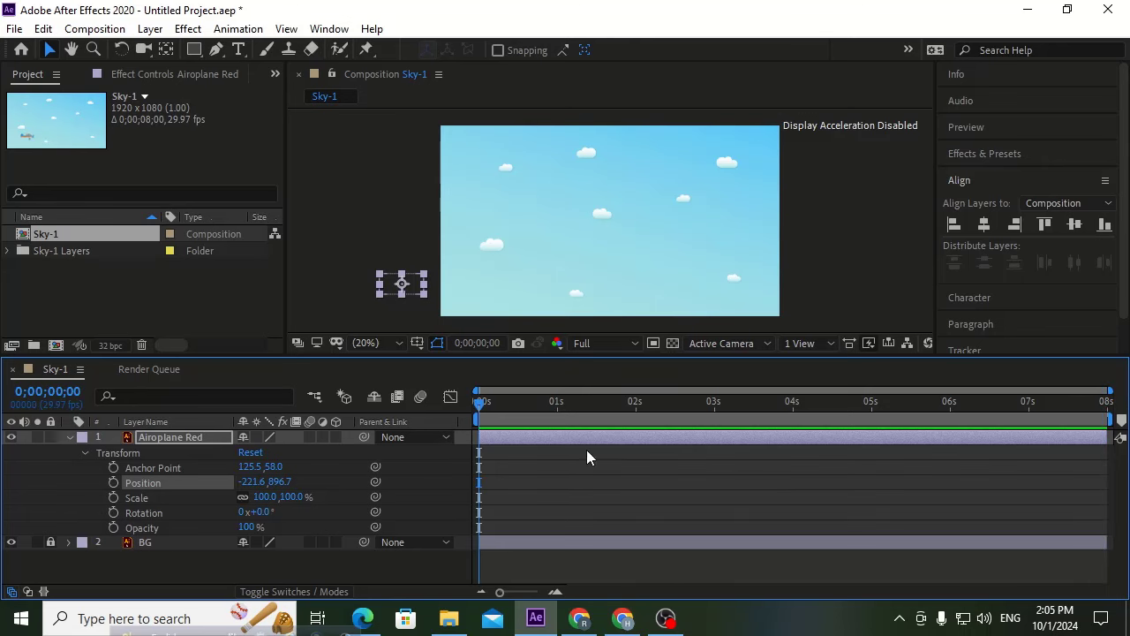
click(94, 28)
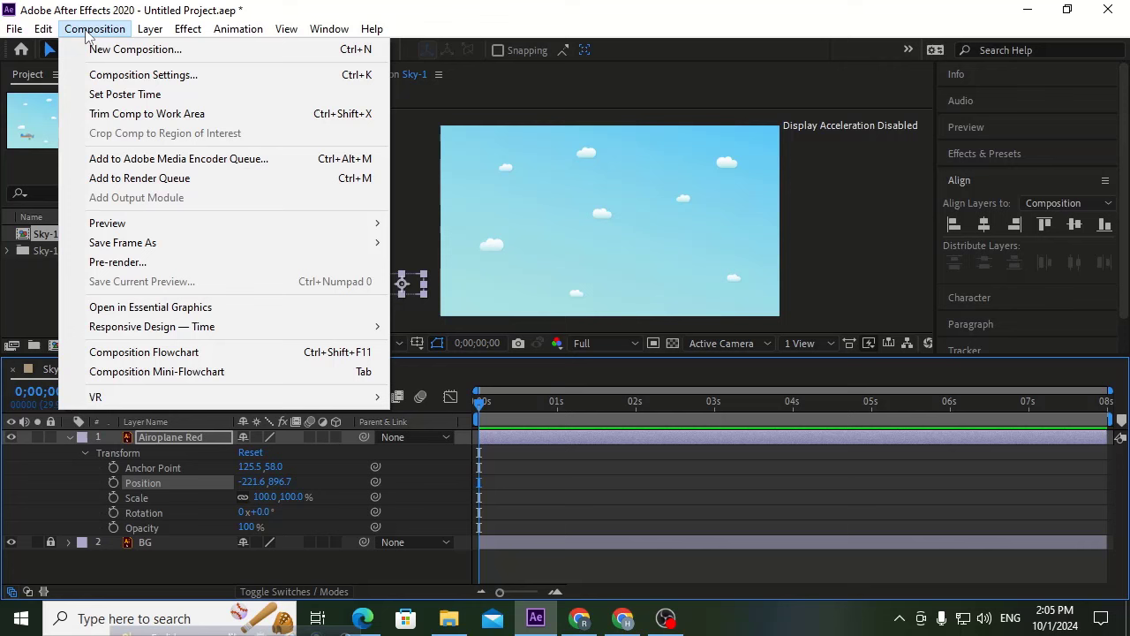
click(160, 76)
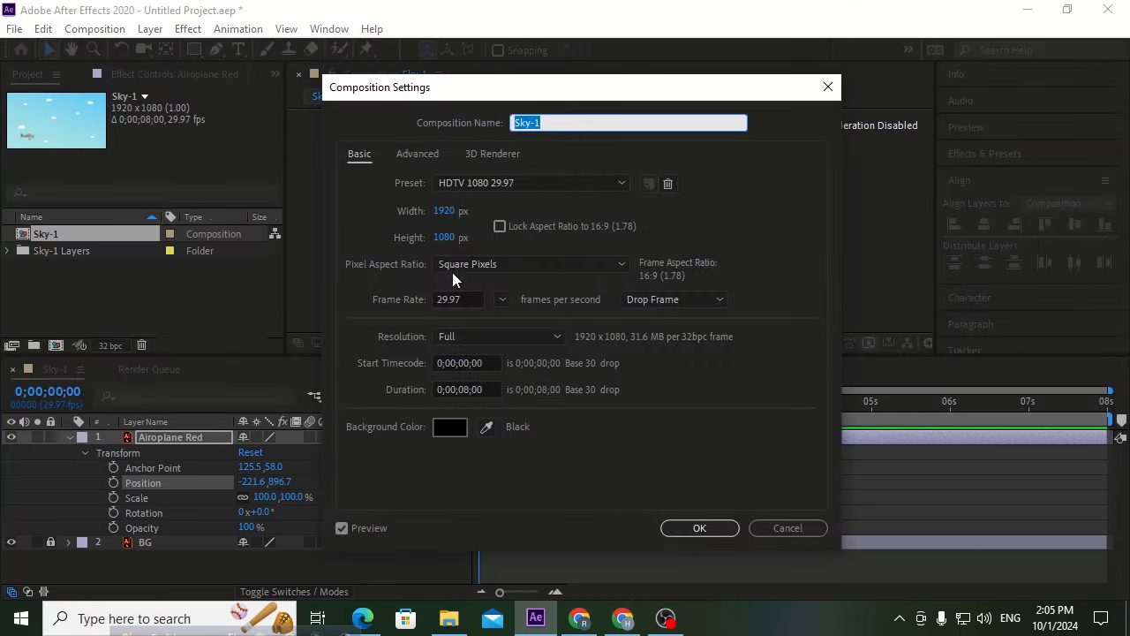
click(827, 89)
Set the Sky-1 composition's duration to 10 seconds (0;00;10;00) in its Composition Settings.
right_click(321, 184)
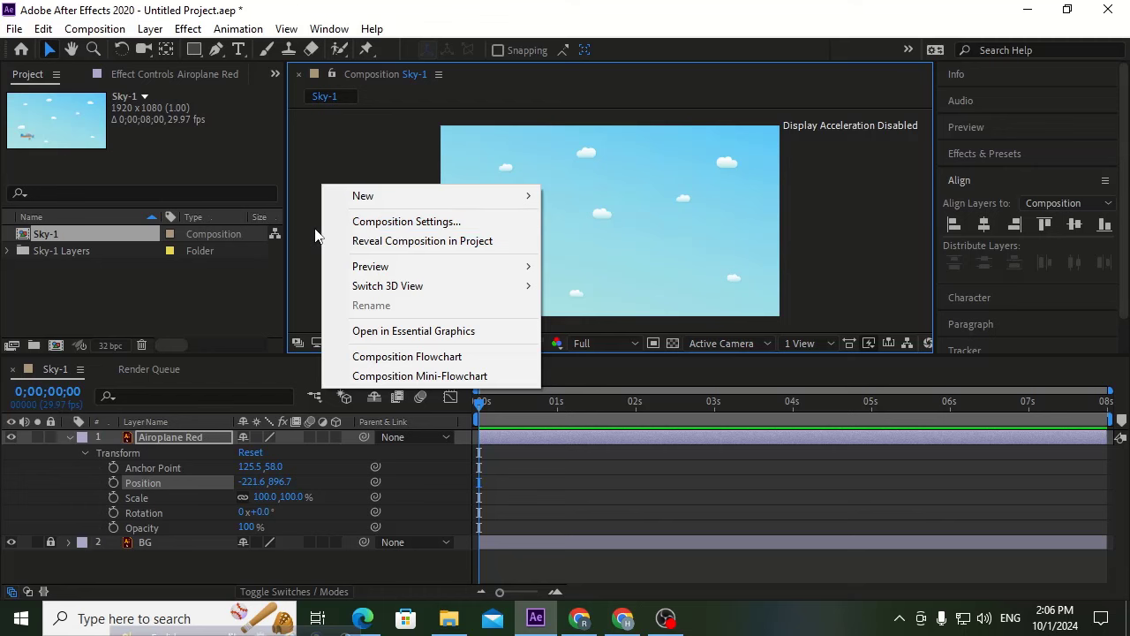
click(360, 221)
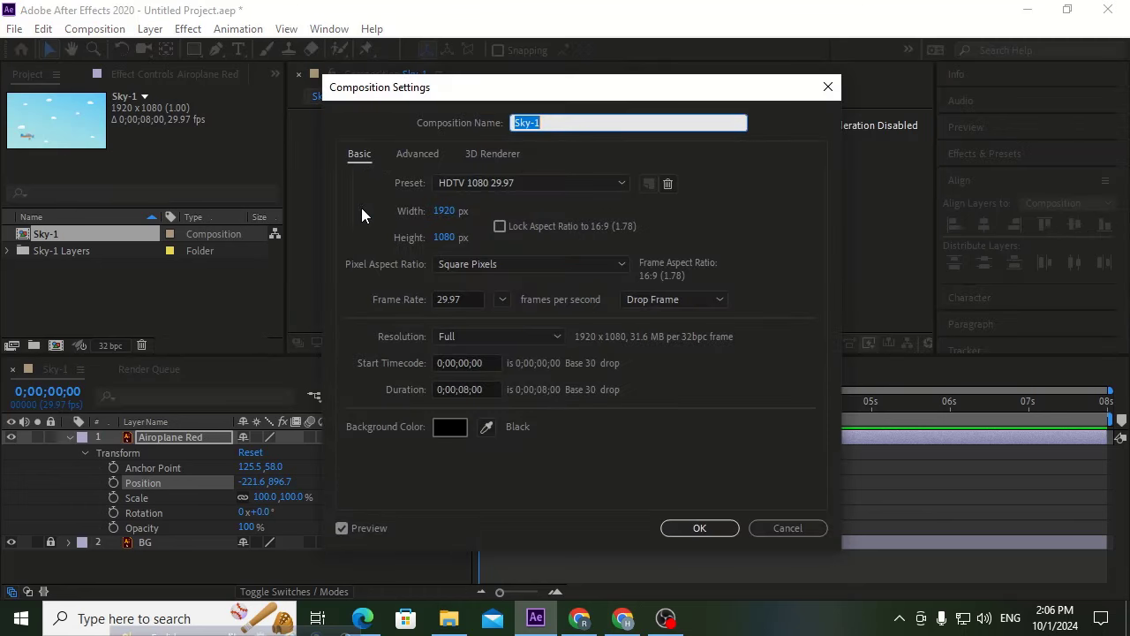
click(468, 390)
drag(470, 389, 459, 388)
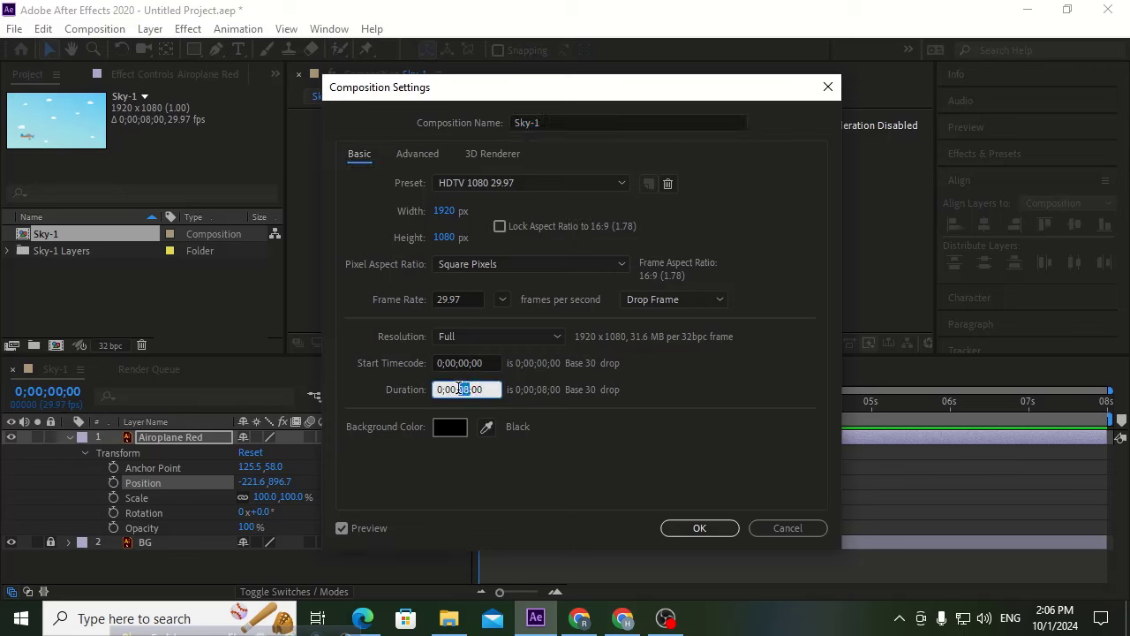
text(0)
drag(453, 388, 439, 388)
click(459, 389)
click(700, 528)
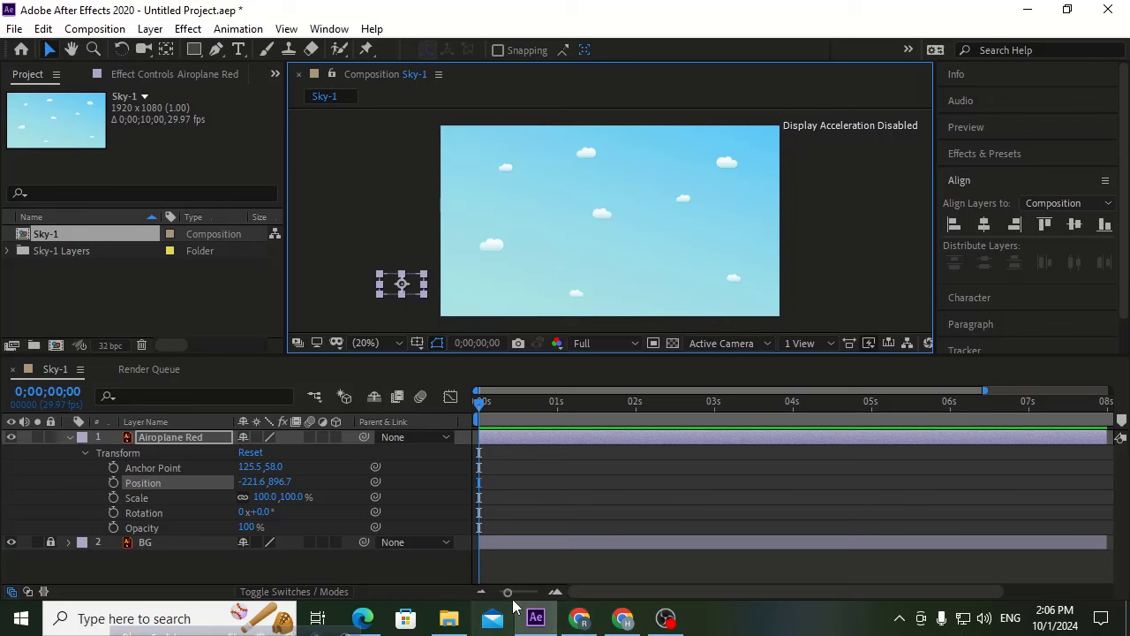
Show the full 10-second timeline and place the current time at the layers' last frame, 0;00;07;29.
mouse_move(508, 593)
mouse_down()
mouse_move(541, 599)
mouse_move(492, 601)
mouse_up()
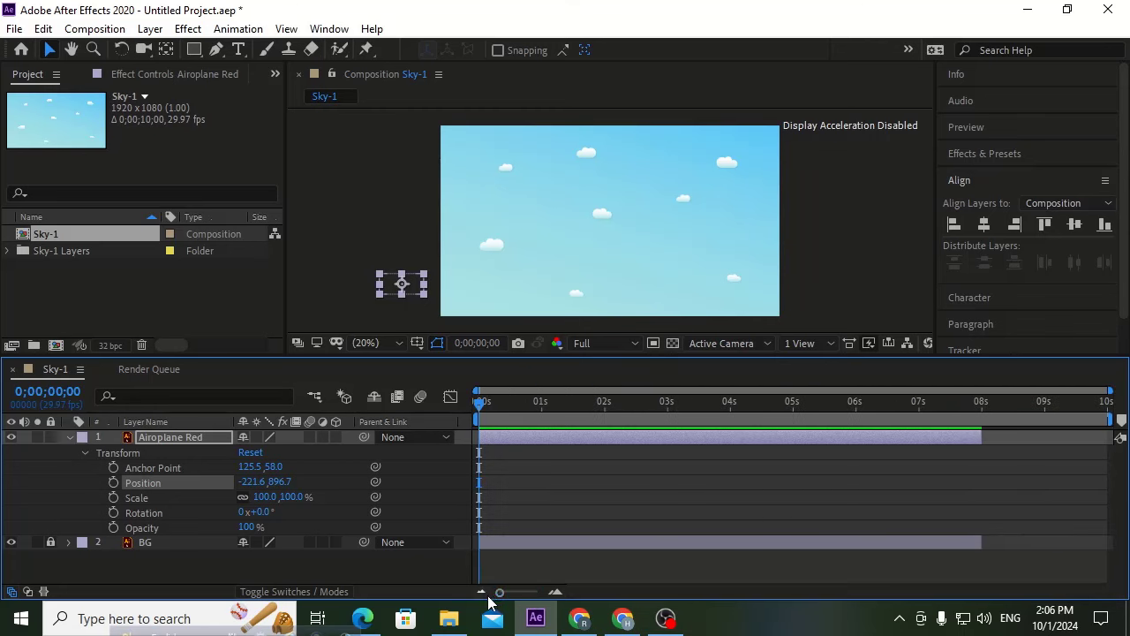
drag(508, 405, 1013, 405)
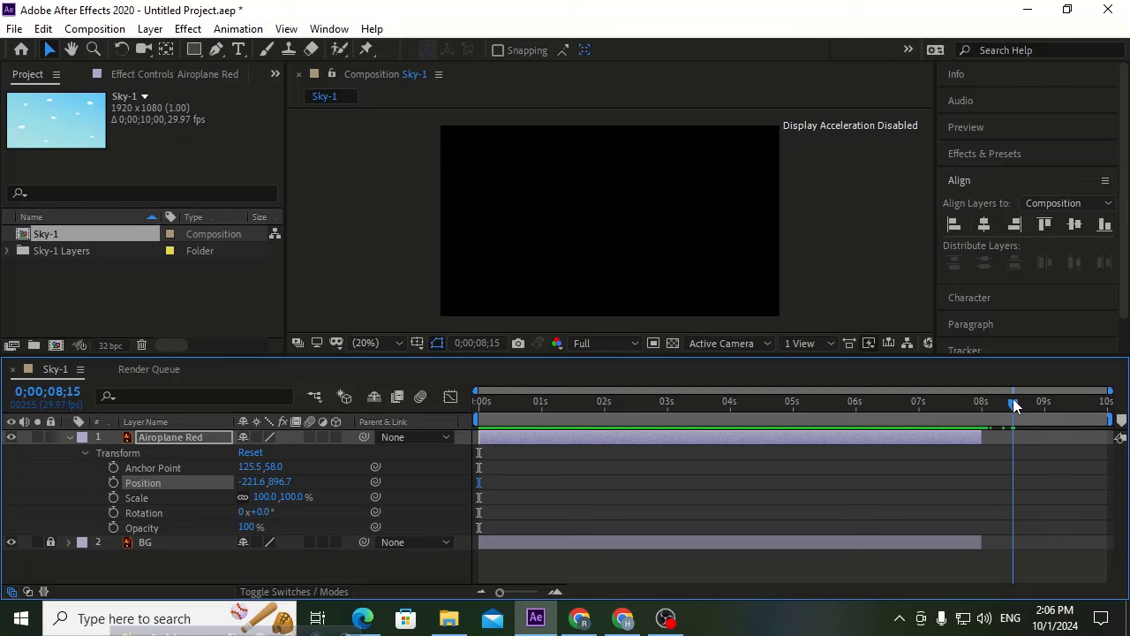
drag(1013, 406, 983, 403)
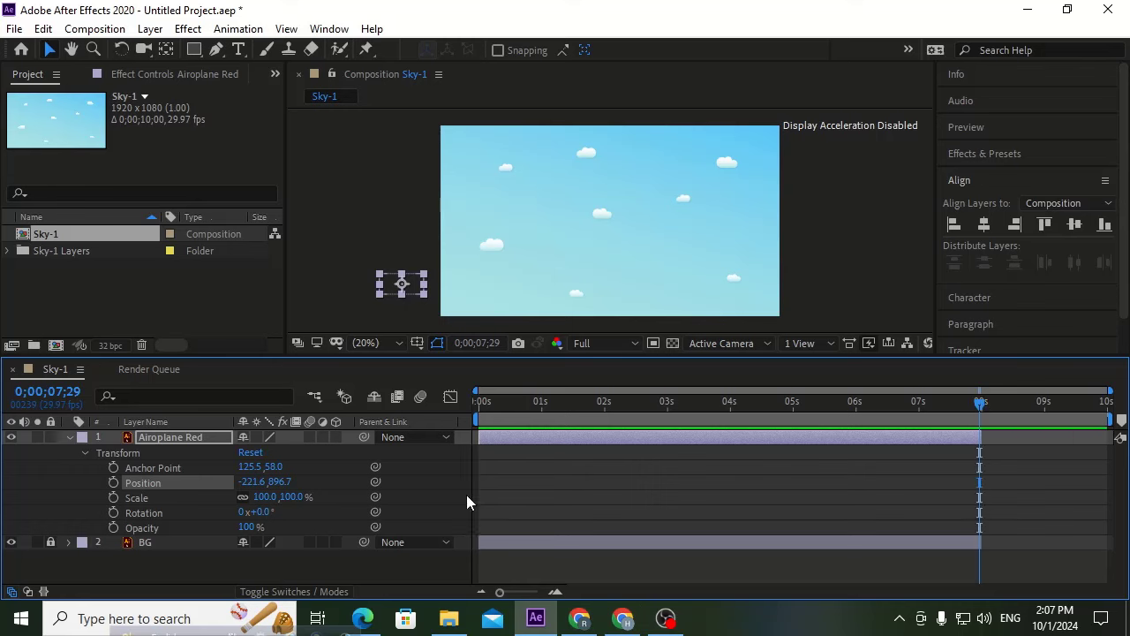
Collapse the Airoplane Red layer's properties in the timeline and select the layer.
click(69, 437)
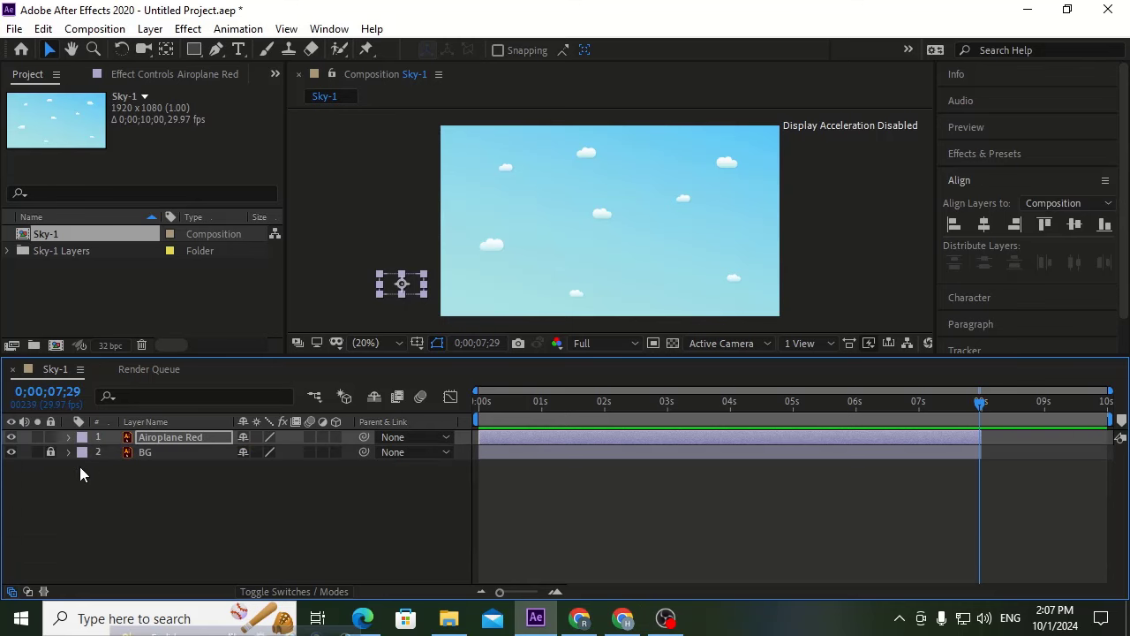
click(194, 438)
click(185, 494)
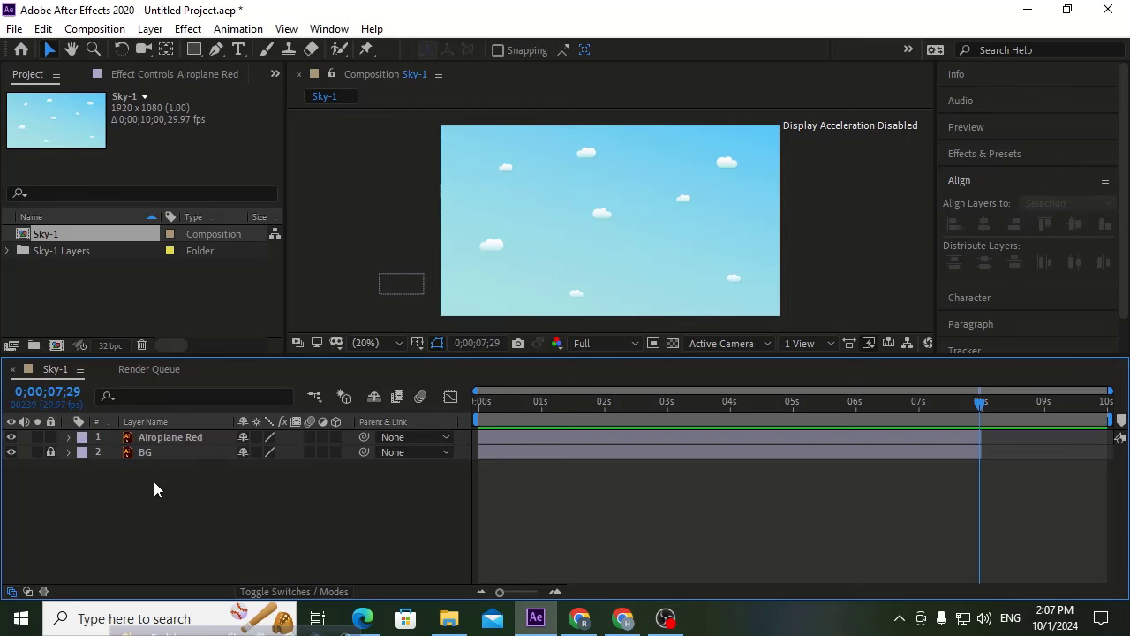
click(176, 437)
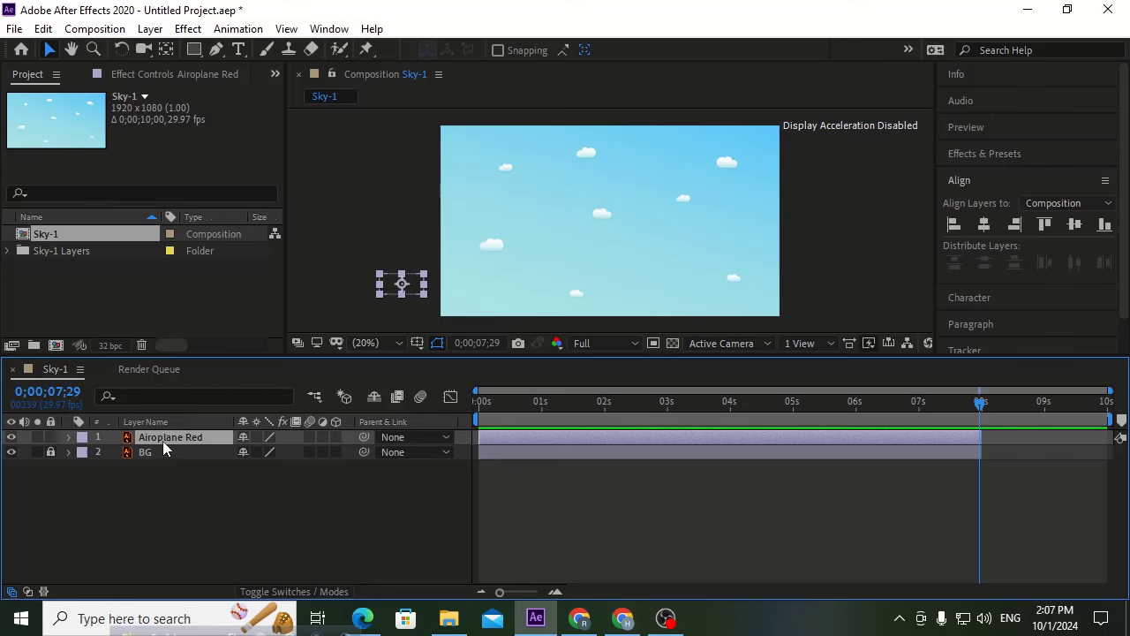
Unlock the BG layer and select it.
click(50, 452)
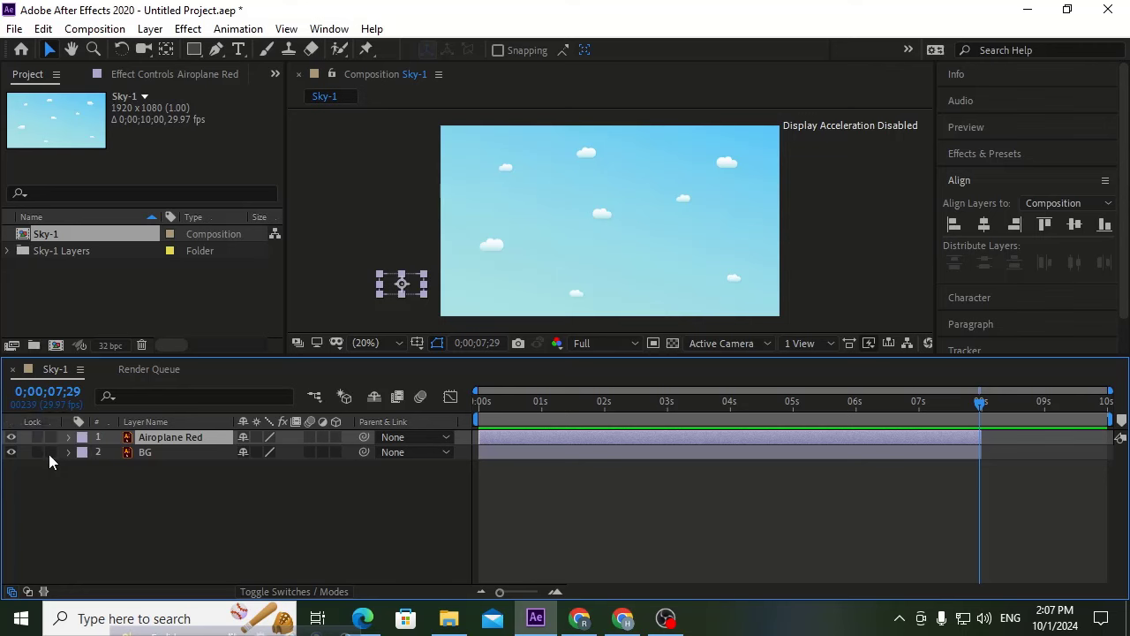
click(173, 495)
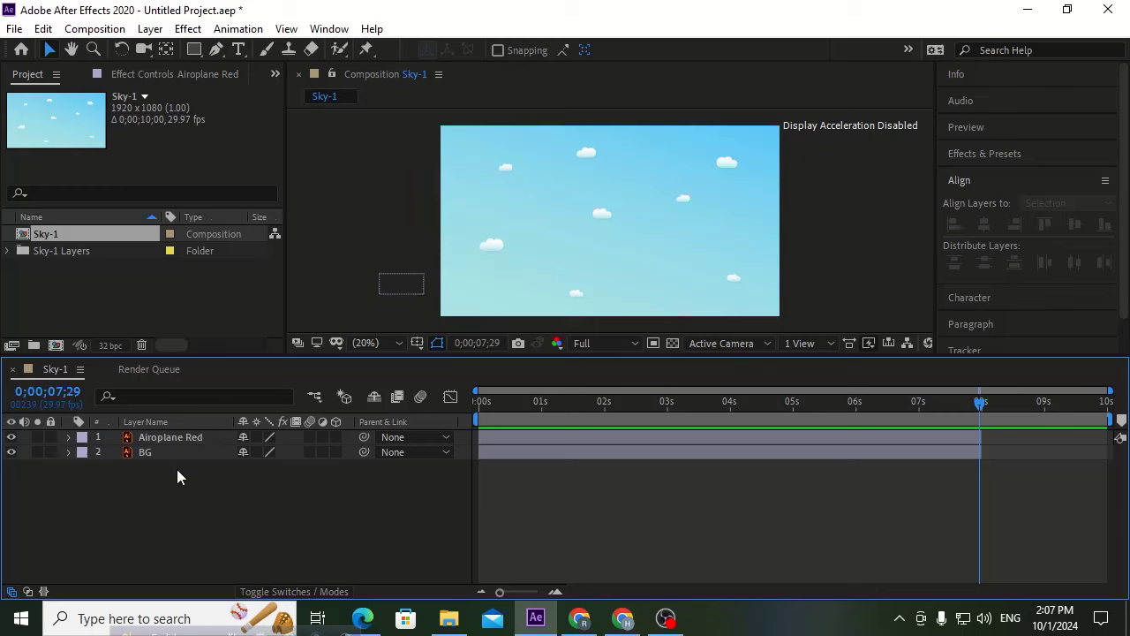
click(165, 454)
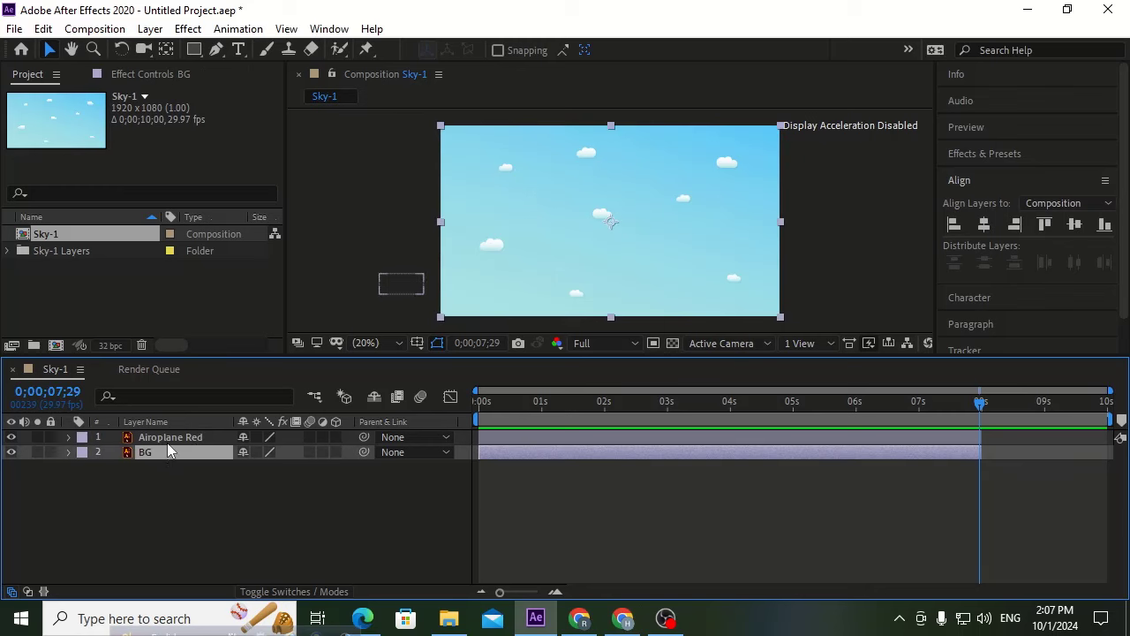
Extend the Airoplane Red and BG layers to the end of the 10-second timeline, and lock the BG layer.
ctrl+click(167, 438)
click(188, 497)
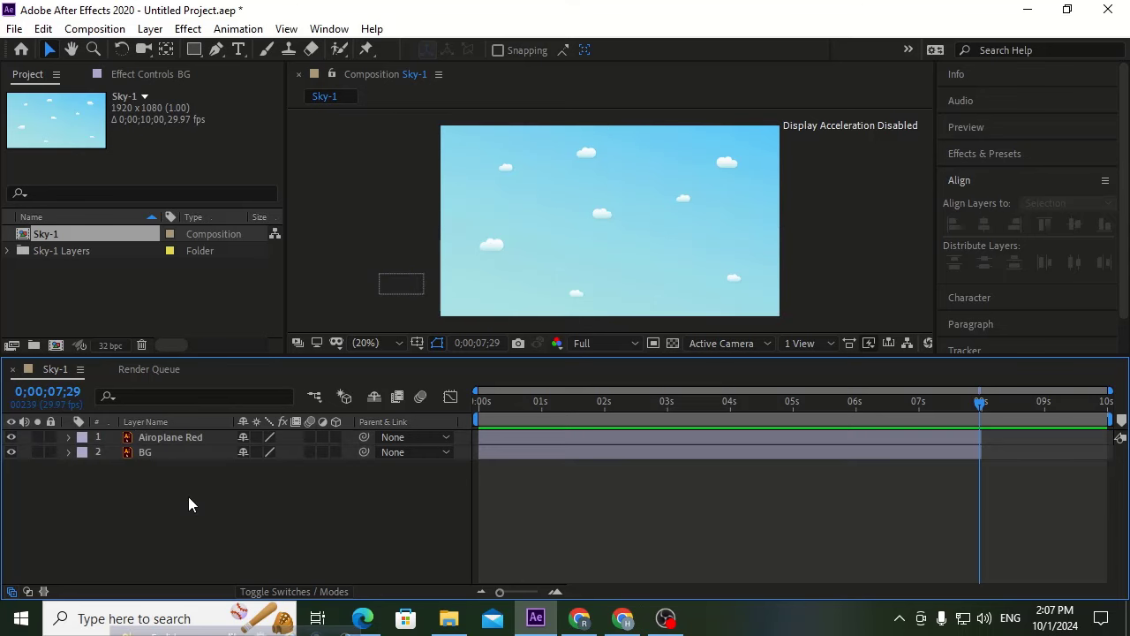
key(ctrl+a)
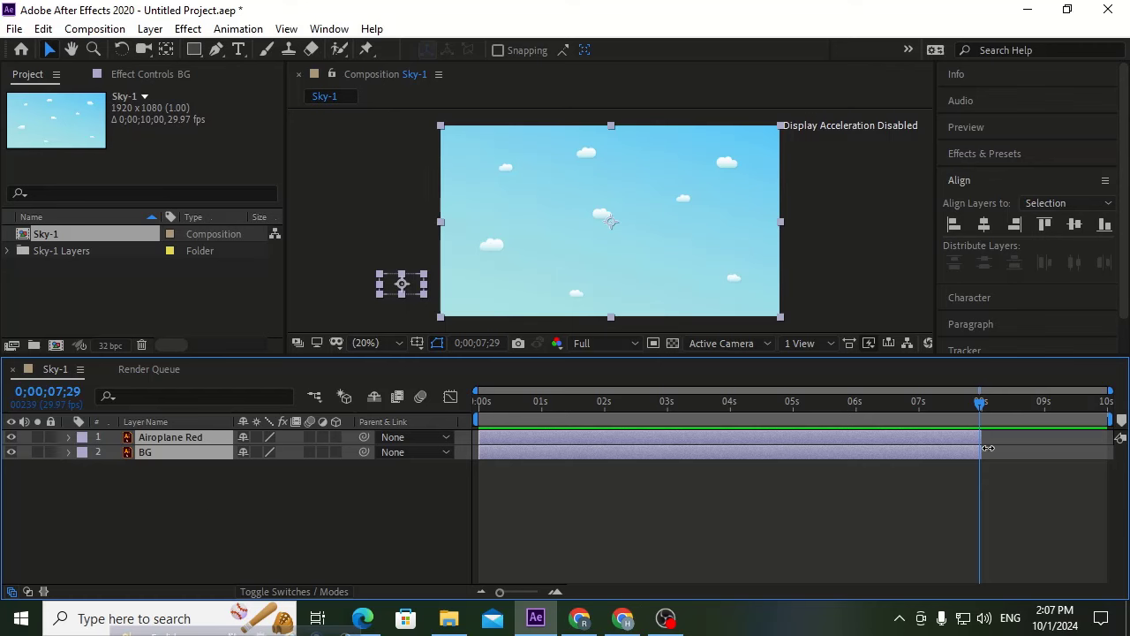
drag(983, 438, 1021, 405)
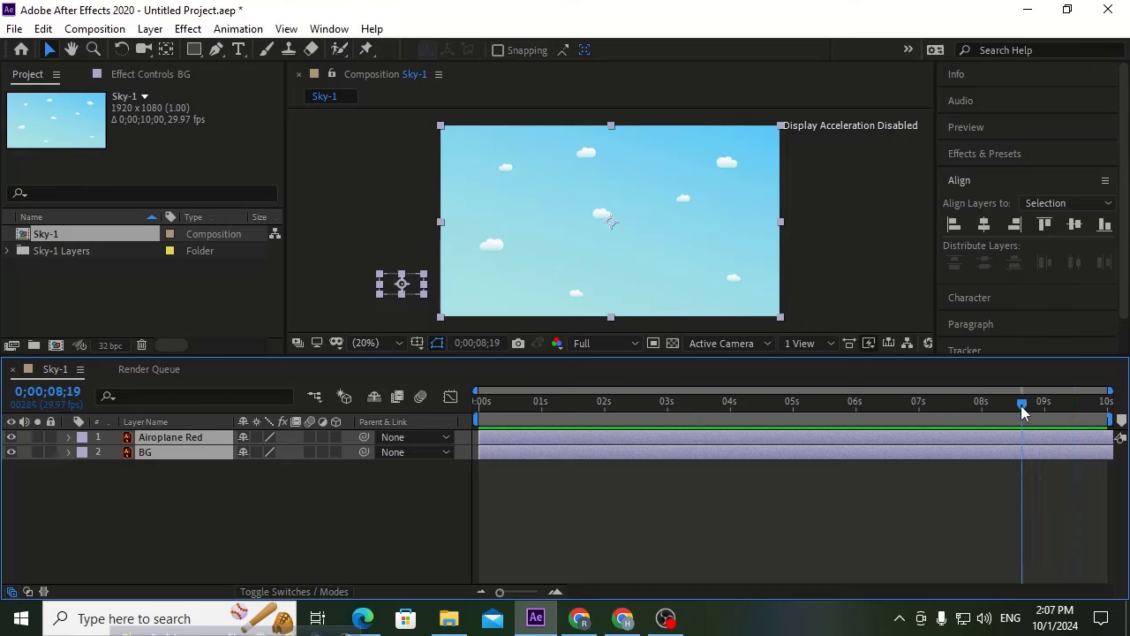
click(86, 510)
click(50, 452)
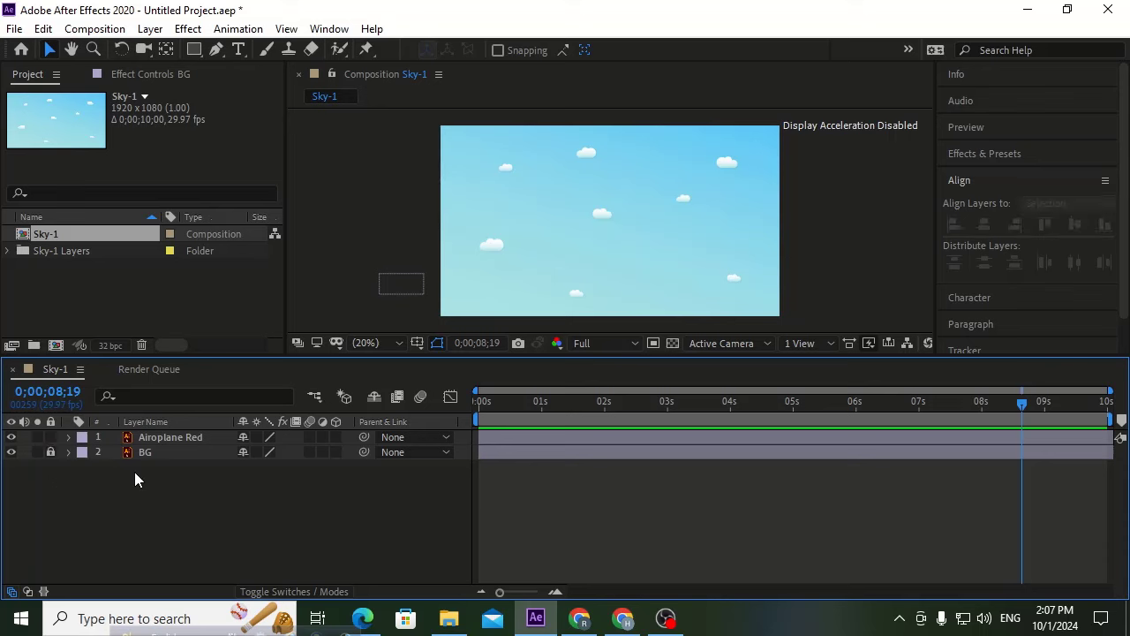
Select the Airoplane Red layer, expand its Transform properties and set the current time to 0;00;00;00.
drag(495, 406, 369, 401)
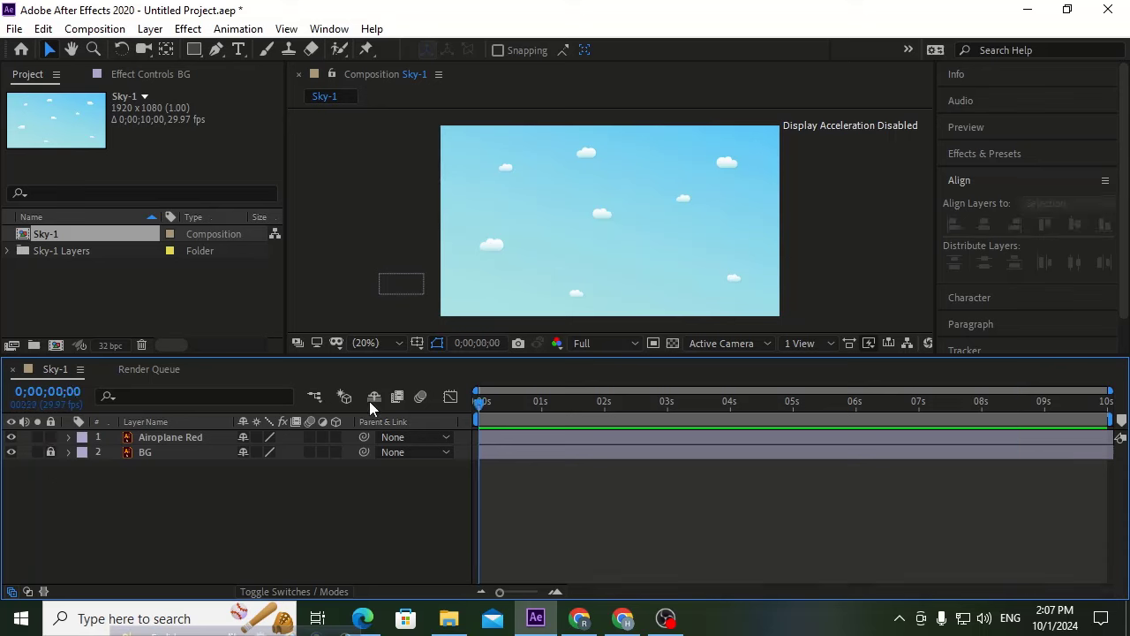
click(403, 284)
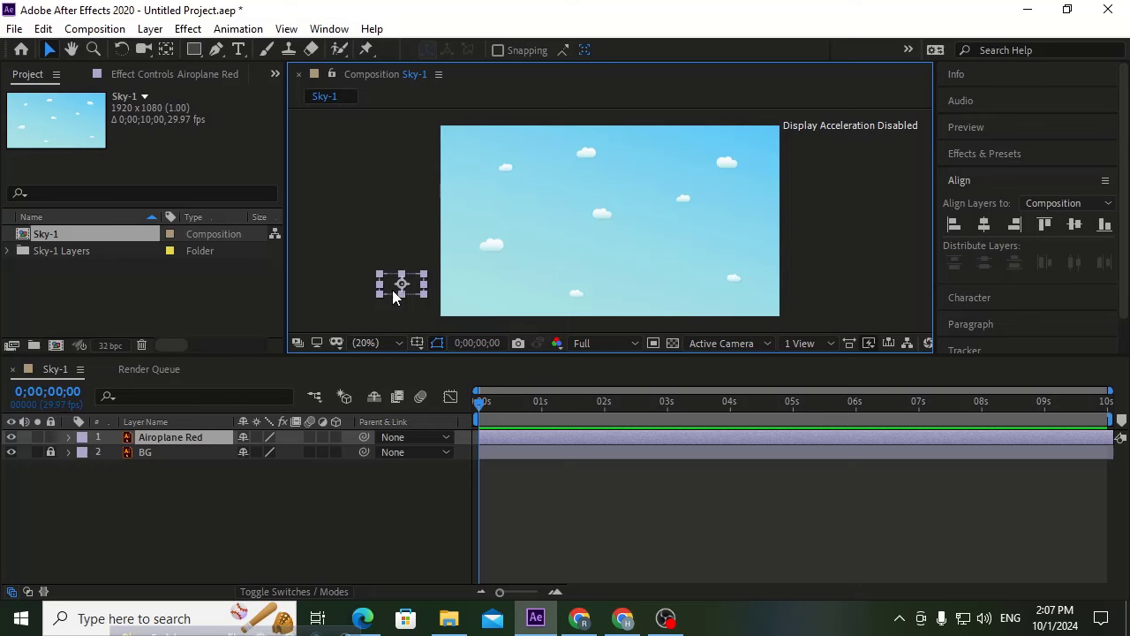
click(69, 437)
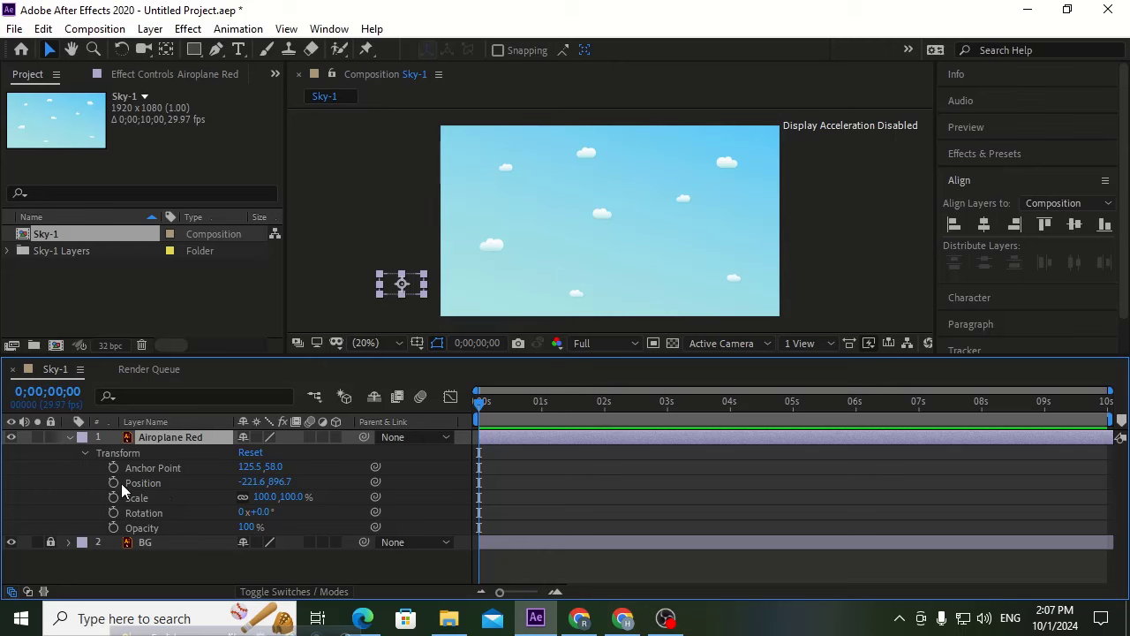
drag(567, 402, 665, 408)
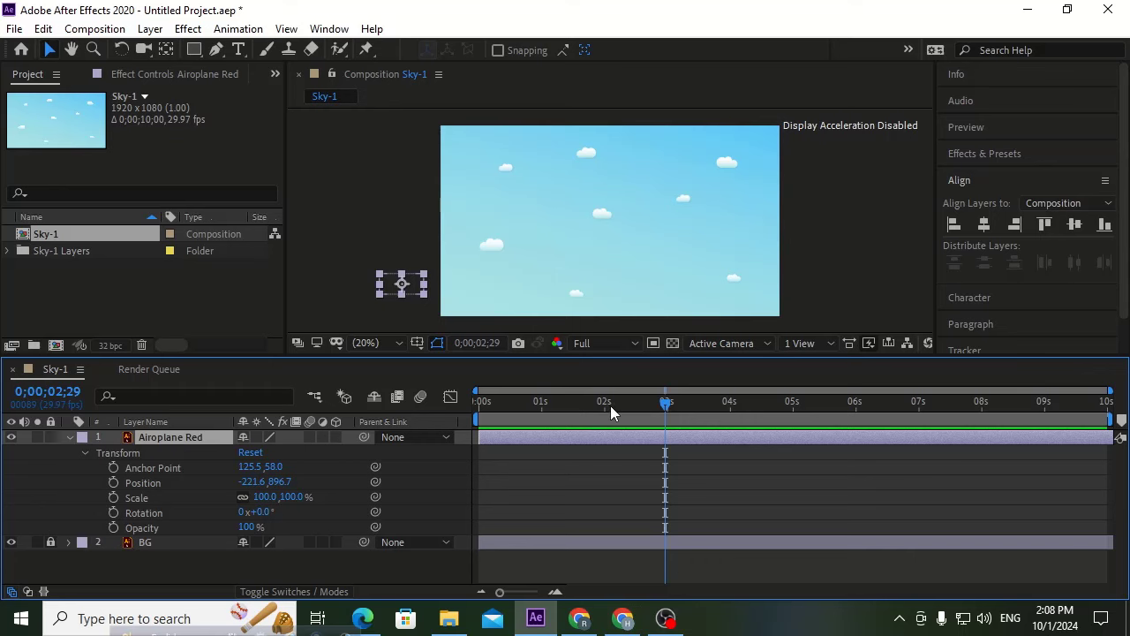
drag(610, 406, 459, 418)
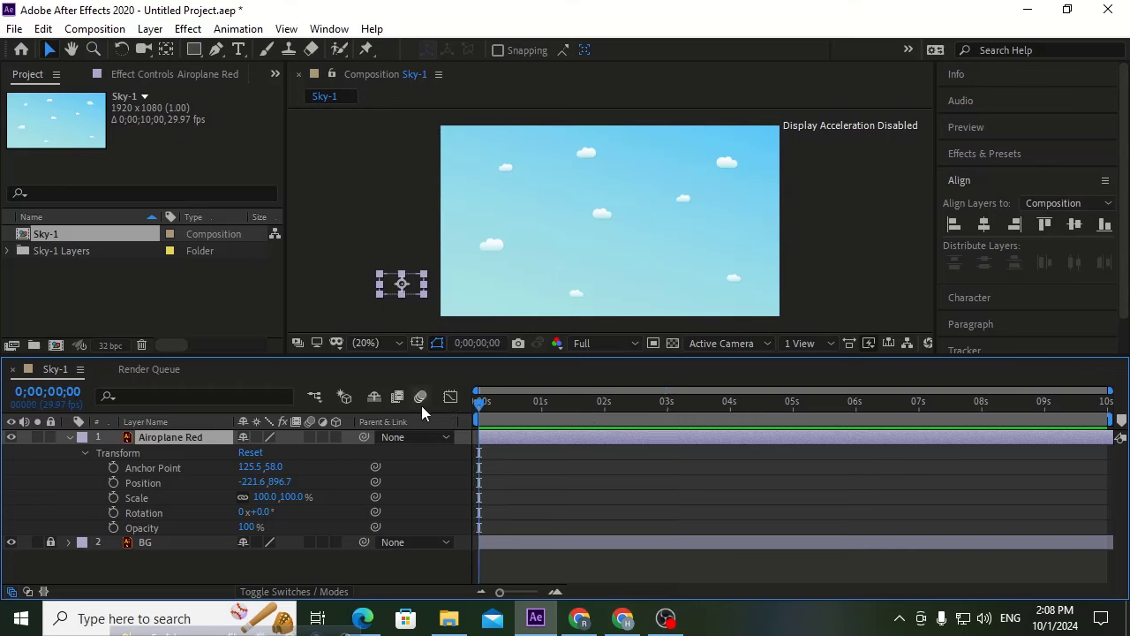
click(113, 484)
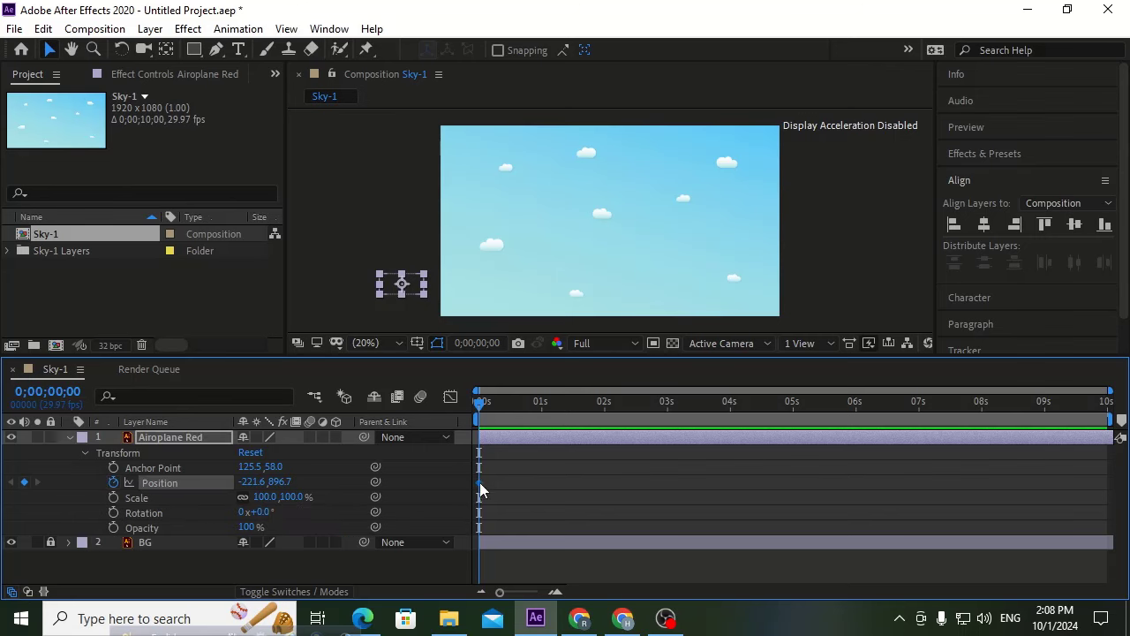
mouse_move(479, 487)
mouse_move(481, 404)
mouse_down()
mouse_move(495, 407)
mouse_move(477, 413)
mouse_up()
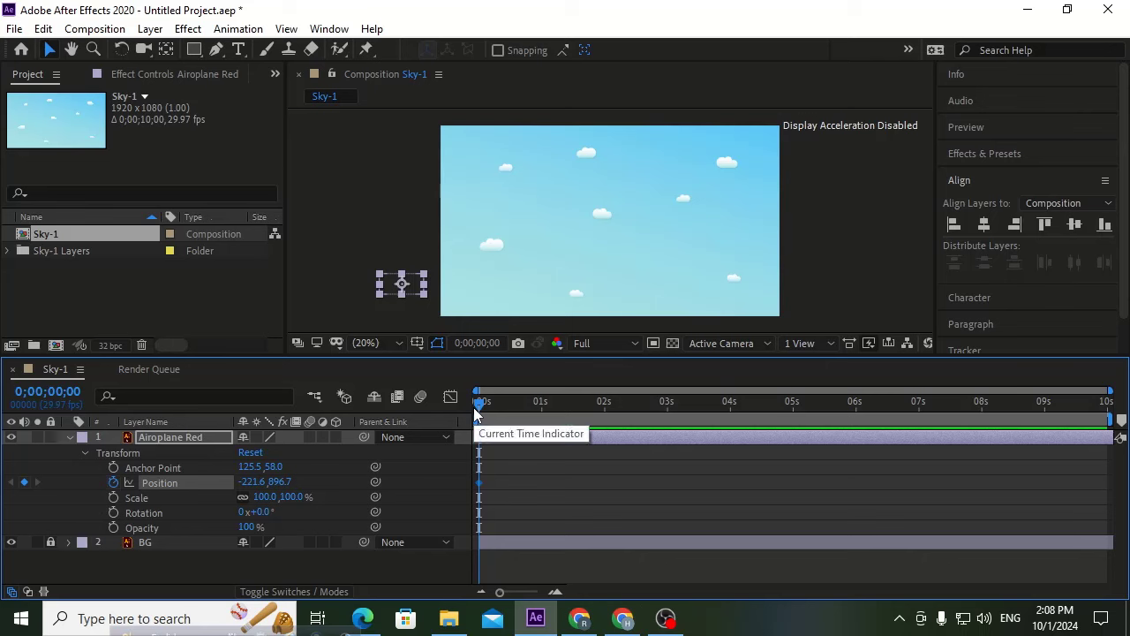
click(486, 483)
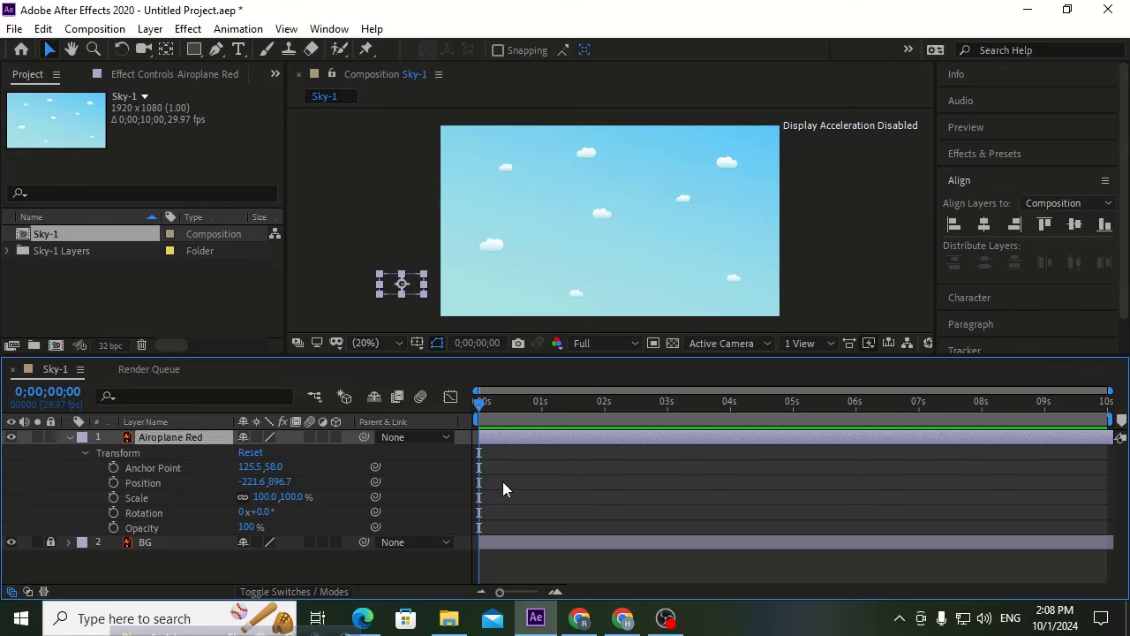
Keyframe Airoplane Red's Position at 0;00;00;00, and at 0;00;01;00 move the plane across the sky to about 1558, 817.
drag(479, 403, 444, 414)
click(114, 483)
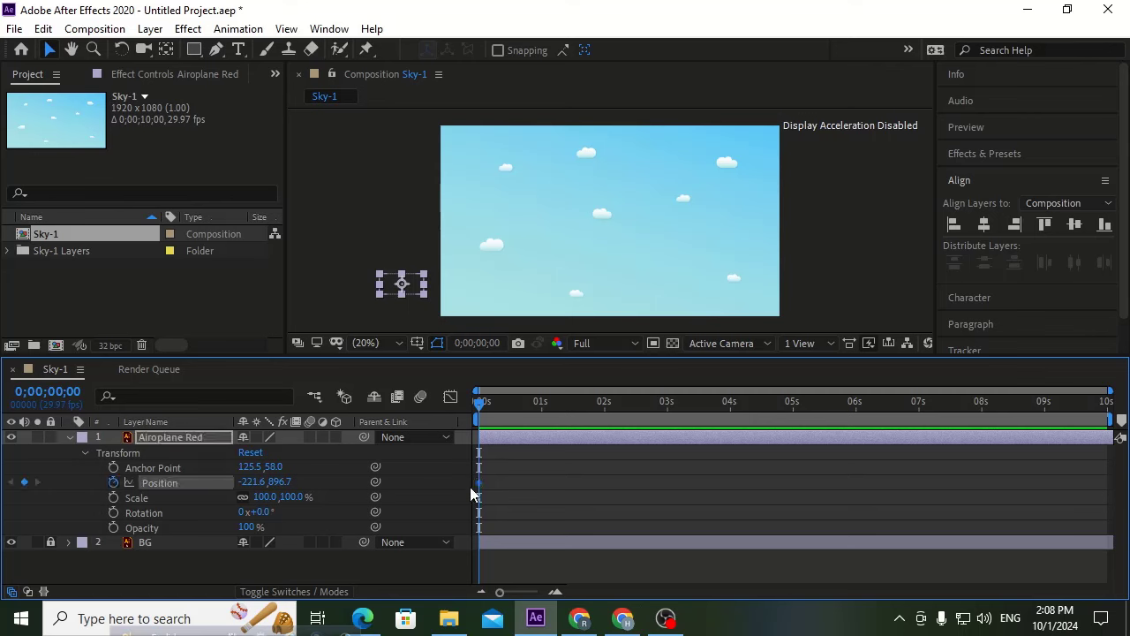
mouse_move(478, 484)
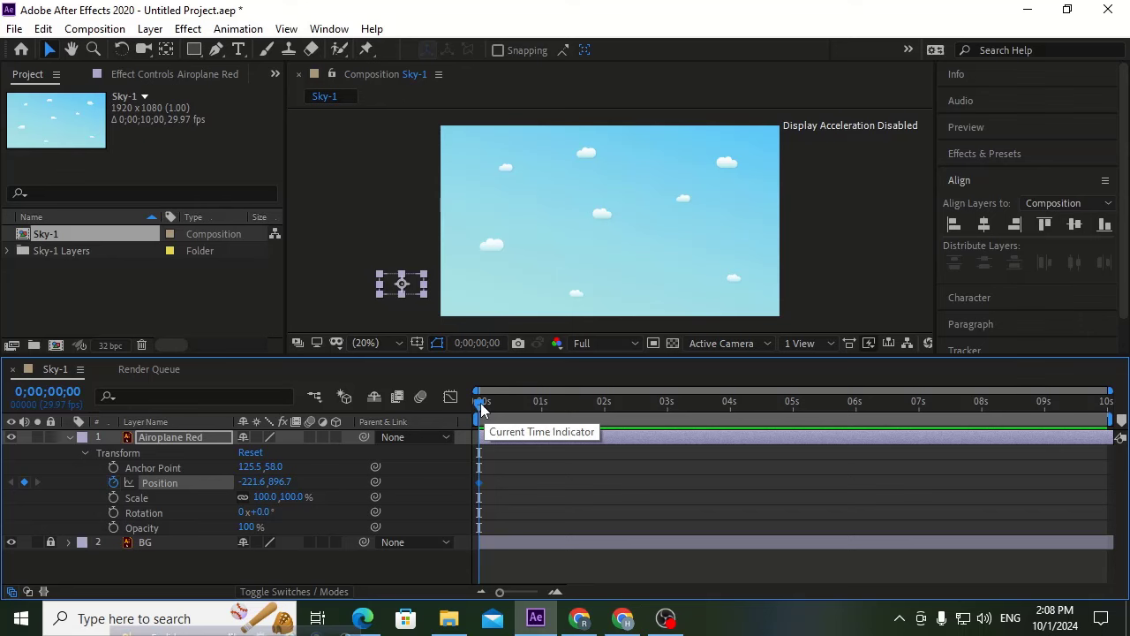
drag(481, 405, 545, 410)
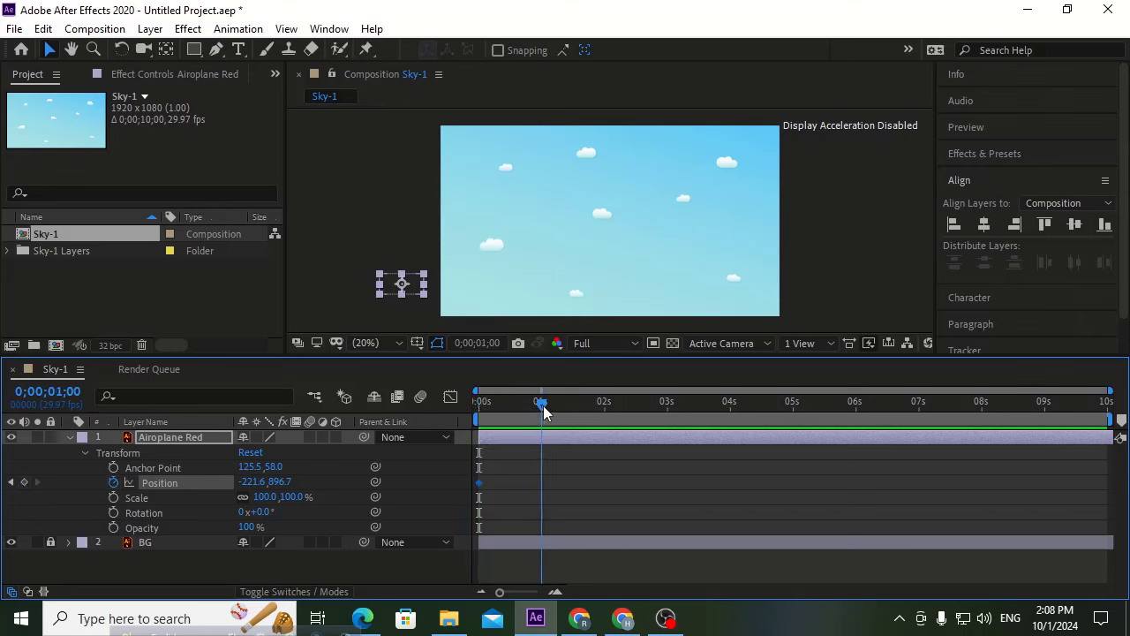
drag(389, 288, 714, 270)
Add Position keyframes by moving the plane to about 1533, 247 at 0;00;02;00 and about 843, 452 at 0;00;03;01.
drag(542, 403, 607, 407)
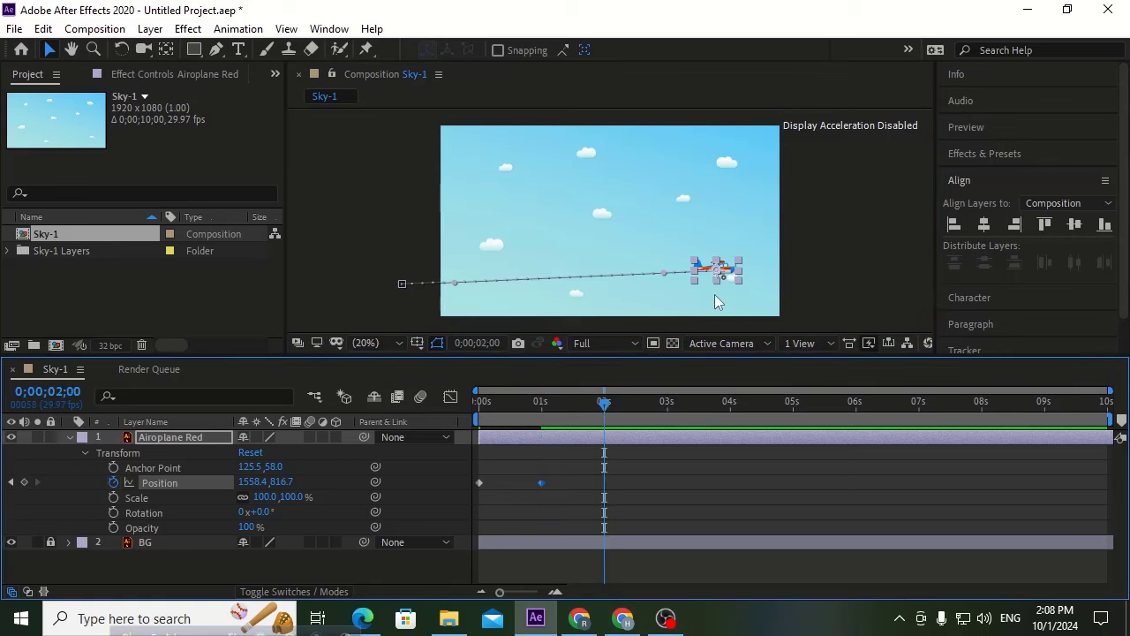
drag(715, 274, 707, 173)
drag(613, 405, 669, 403)
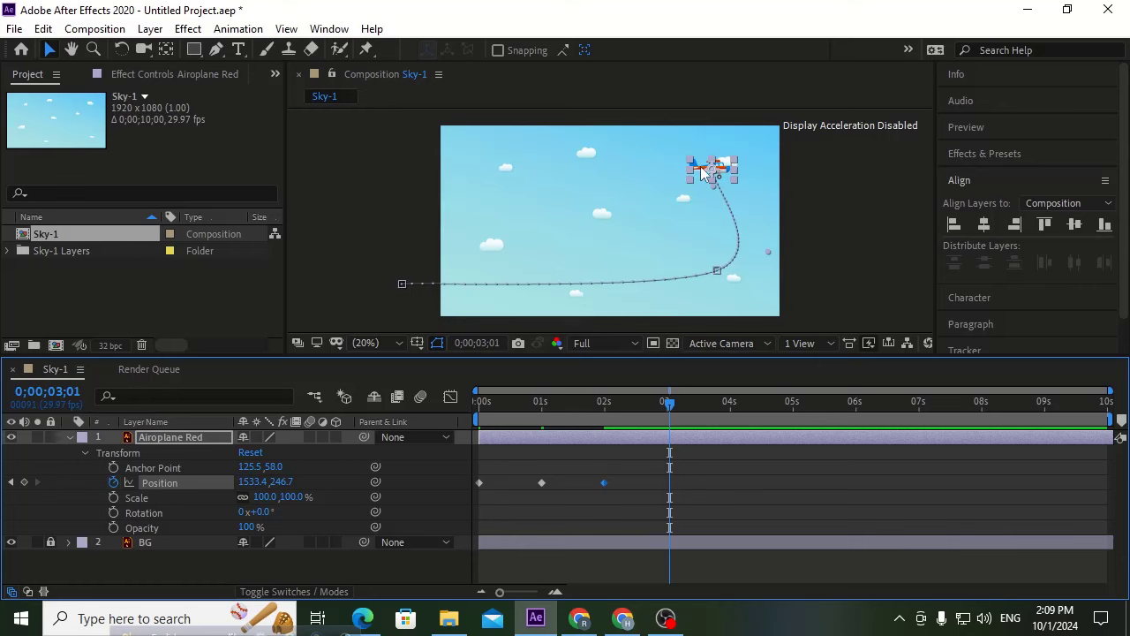
drag(702, 171, 579, 208)
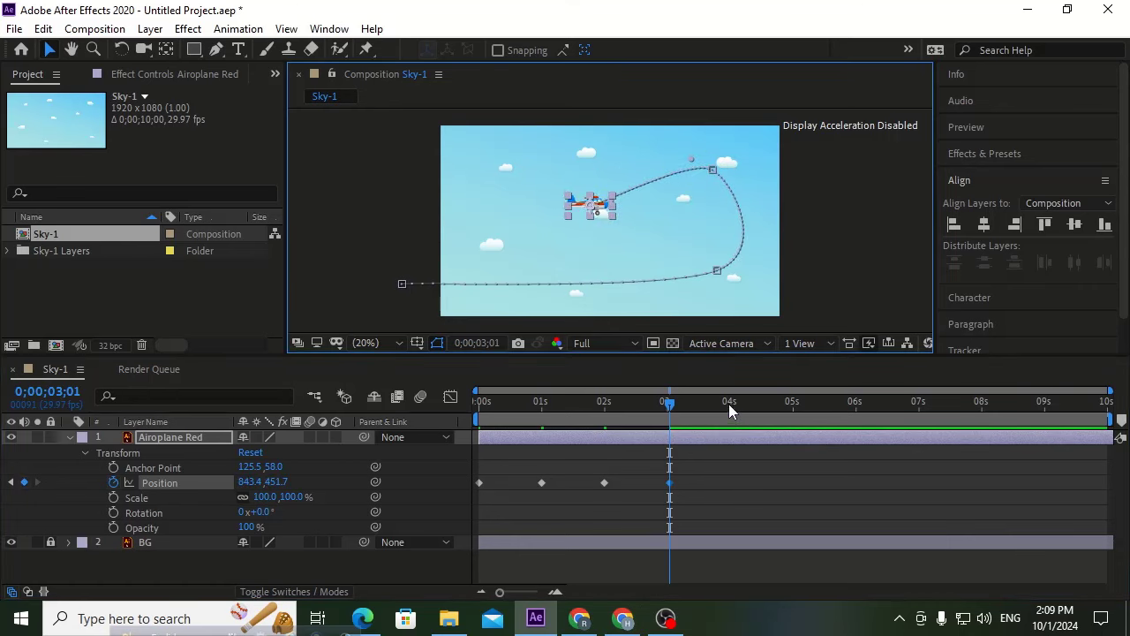
Keyframe the plane near the sky's lower edge, right of centre, at 0;00;04;01 and at about 1723, 317 at 0;00;05;00.
drag(729, 404, 731, 403)
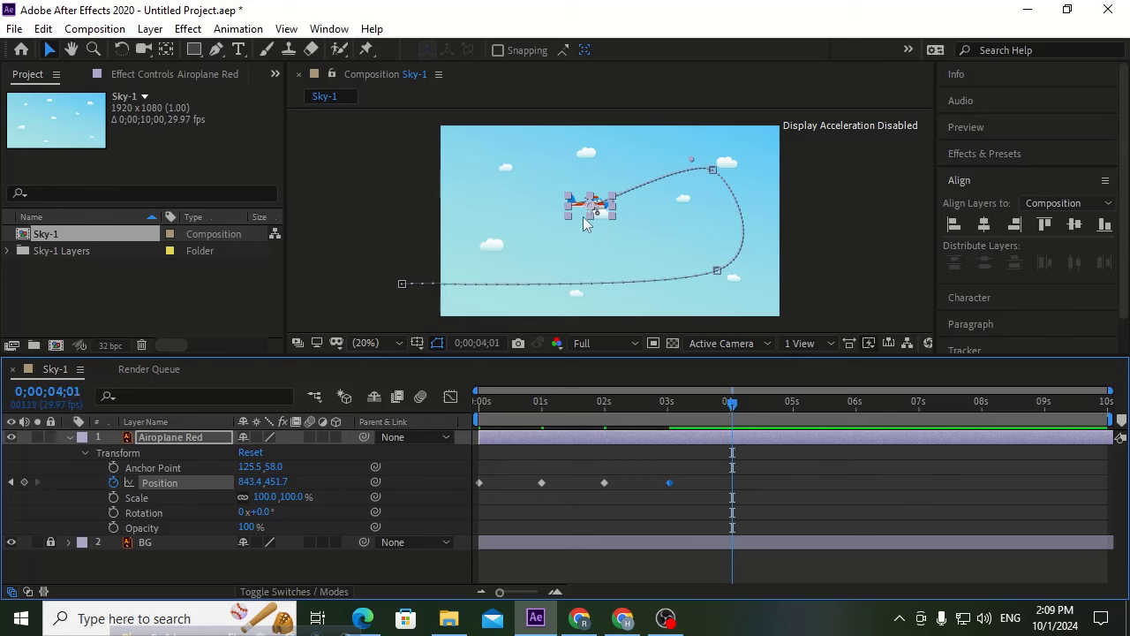
drag(585, 212, 658, 304)
click(737, 404)
drag(749, 408, 792, 404)
drag(678, 302, 752, 187)
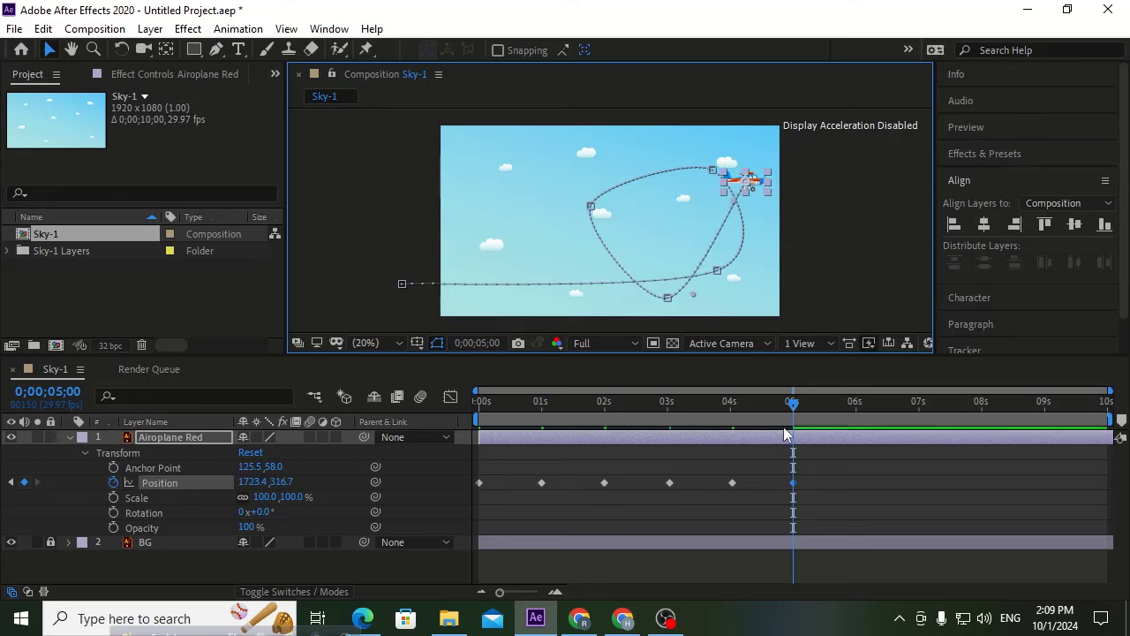
Add Position keyframes by moving the plane to about 348, 172 at 0;00;06;00 and about 388, 717 at 0;00;07;00.
drag(817, 410, 856, 411)
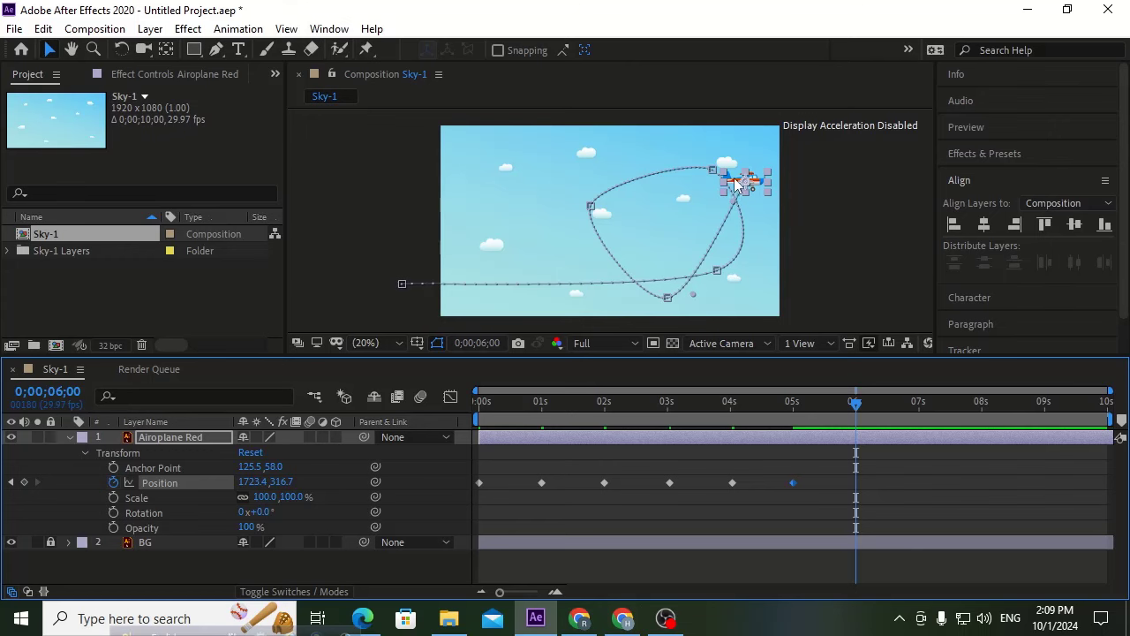
drag(729, 184, 480, 160)
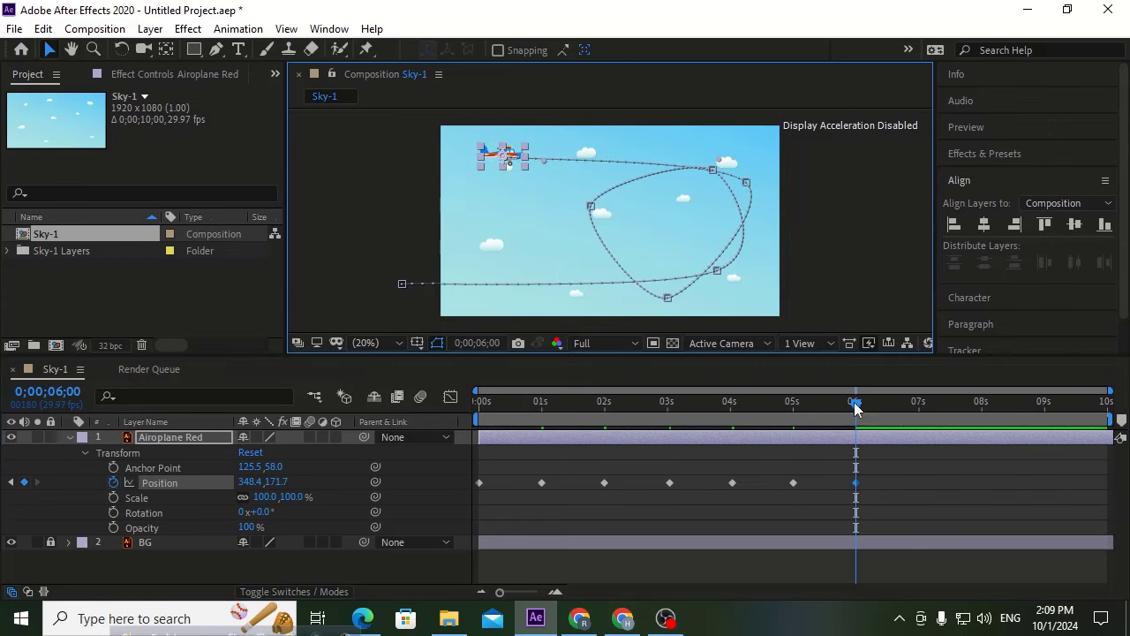
drag(856, 407, 919, 406)
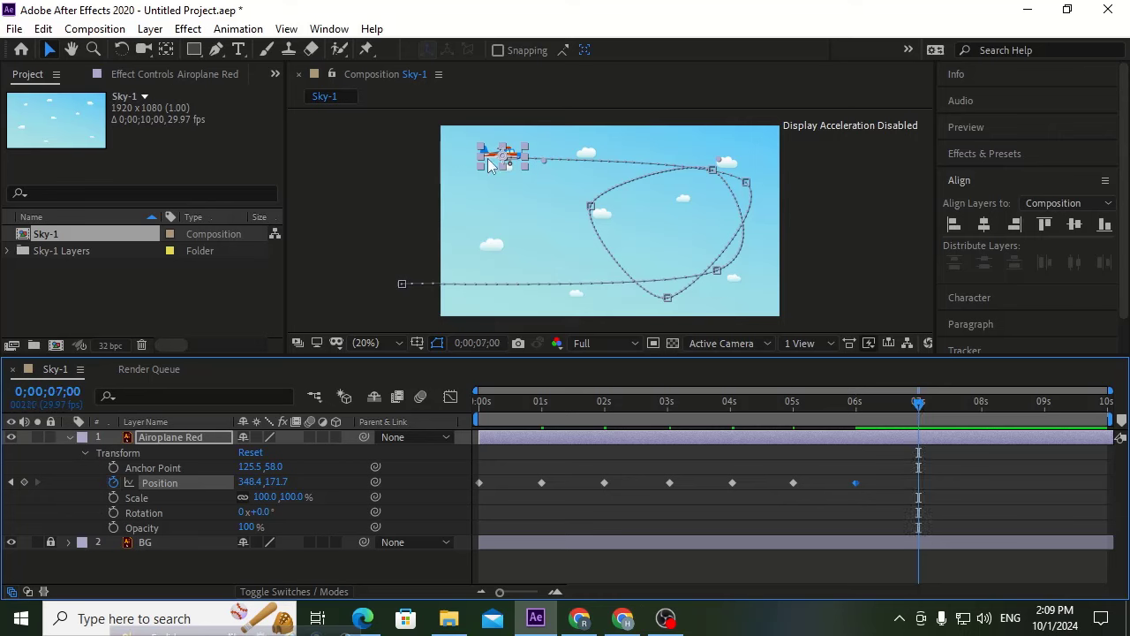
drag(484, 157, 479, 174)
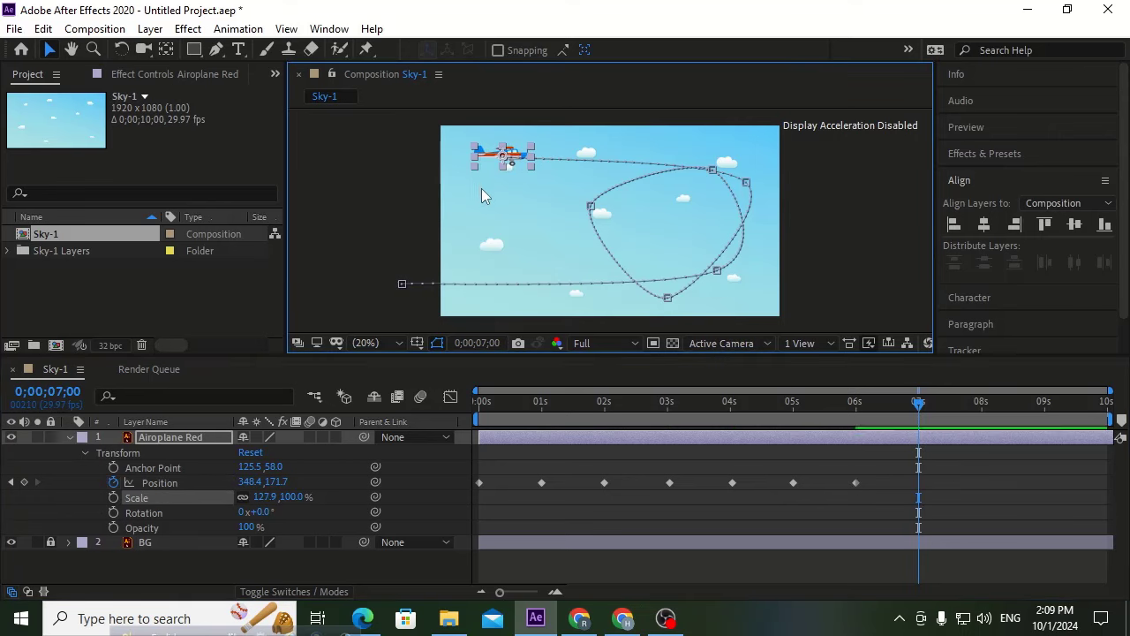
key(ctrl+z)
drag(494, 159, 501, 256)
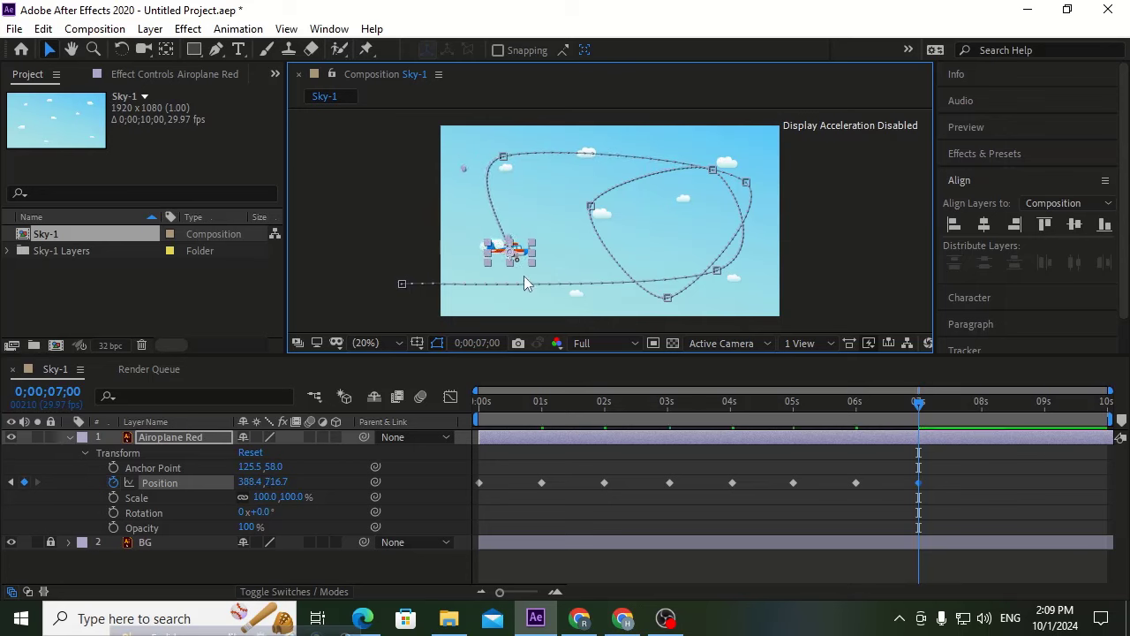
Add Position keyframes by moving the plane to about 1268, 442 at 0;00;07;29 and about 598, 222 at 0;00;09;00.
drag(918, 414, 980, 423)
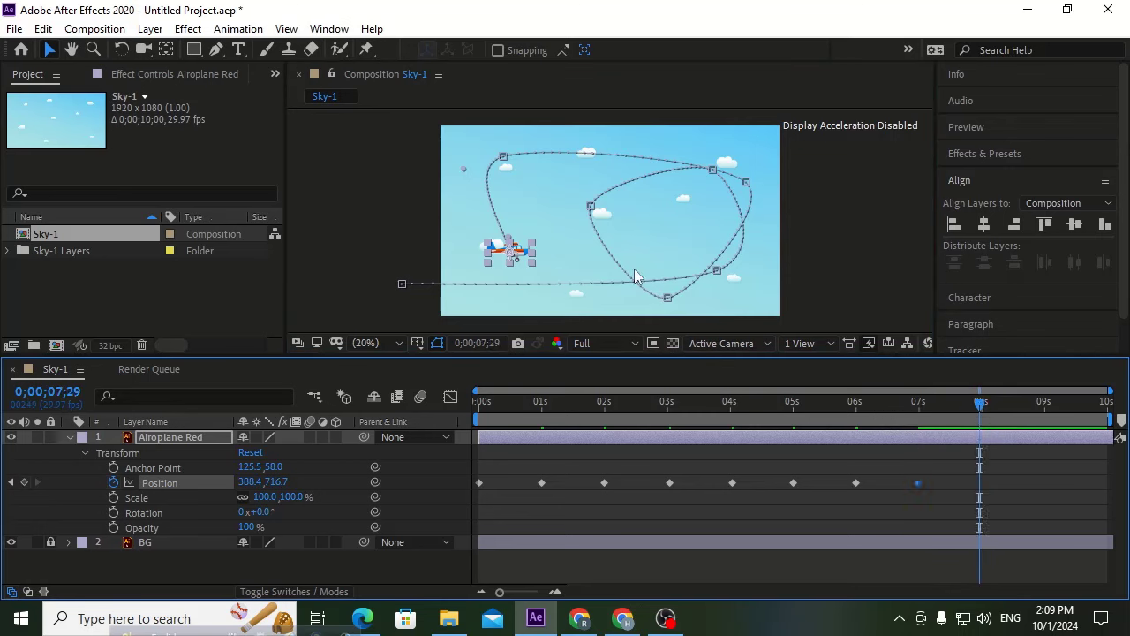
drag(523, 256, 678, 203)
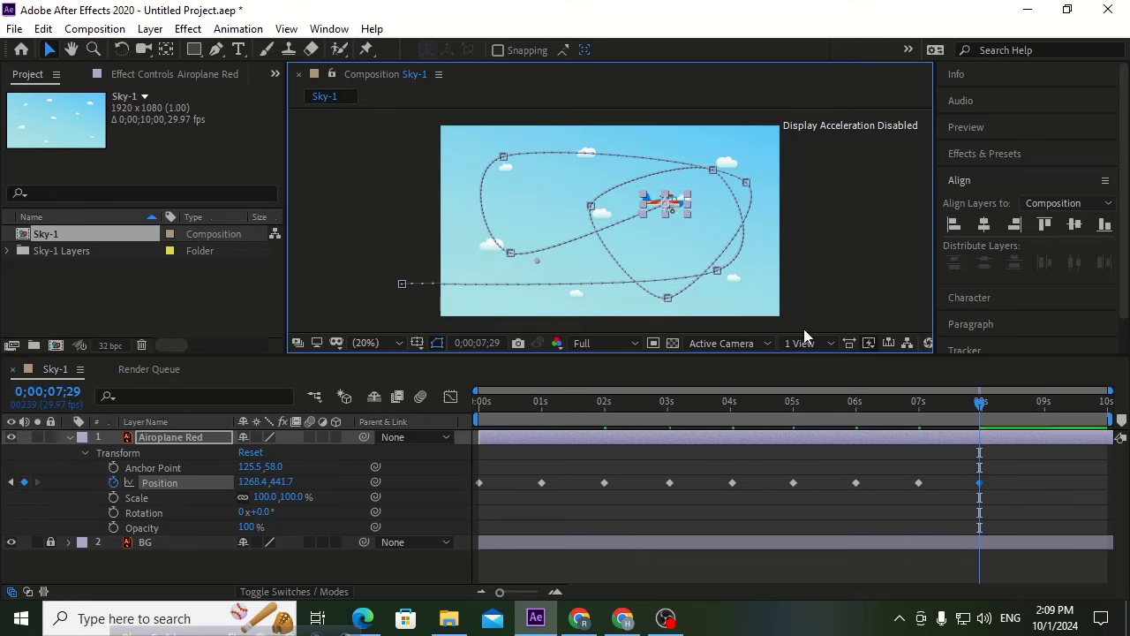
drag(981, 409, 1044, 406)
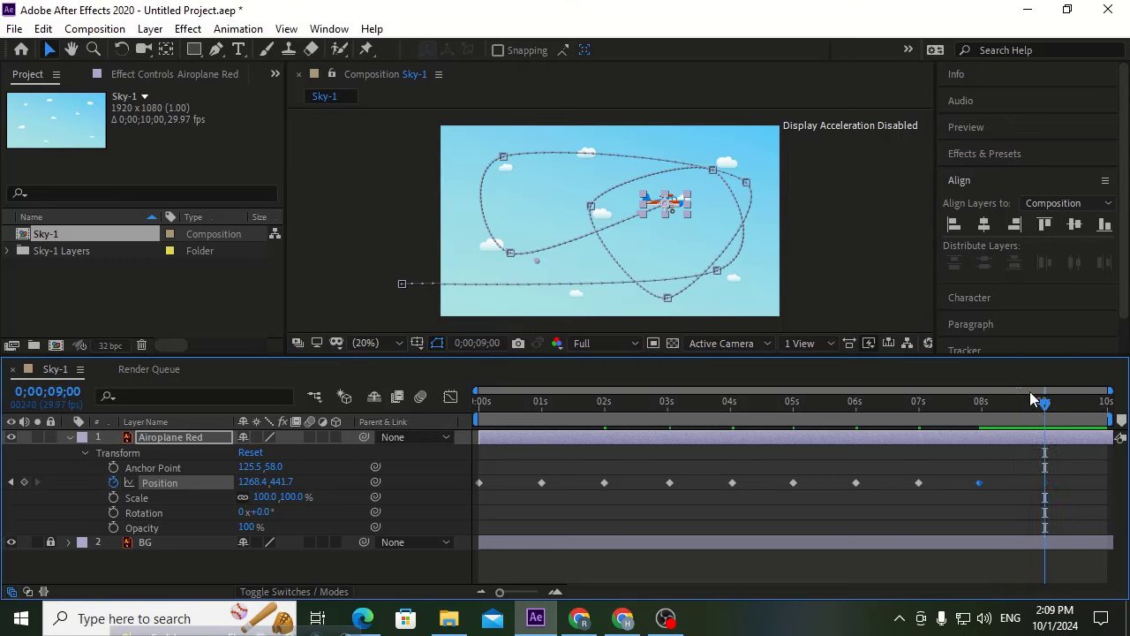
drag(674, 203, 554, 170)
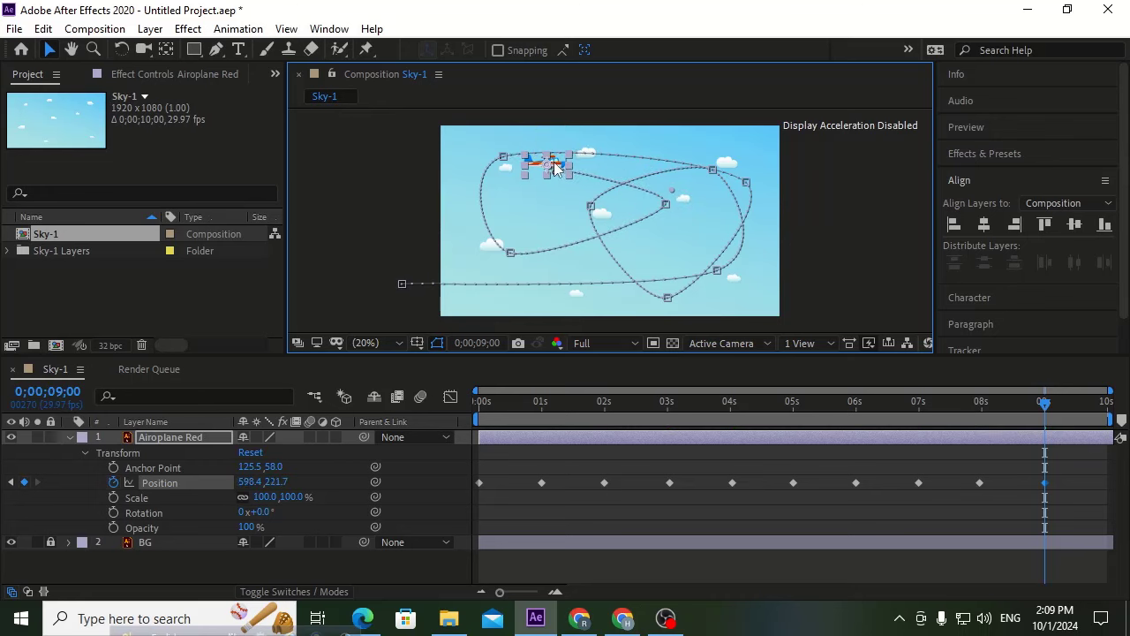
At 0;00;09;29, move the plane out of the frame past its right edge, to about 2118, 882.
click(666, 204)
drag(1057, 416, 1111, 413)
drag(534, 168, 801, 277)
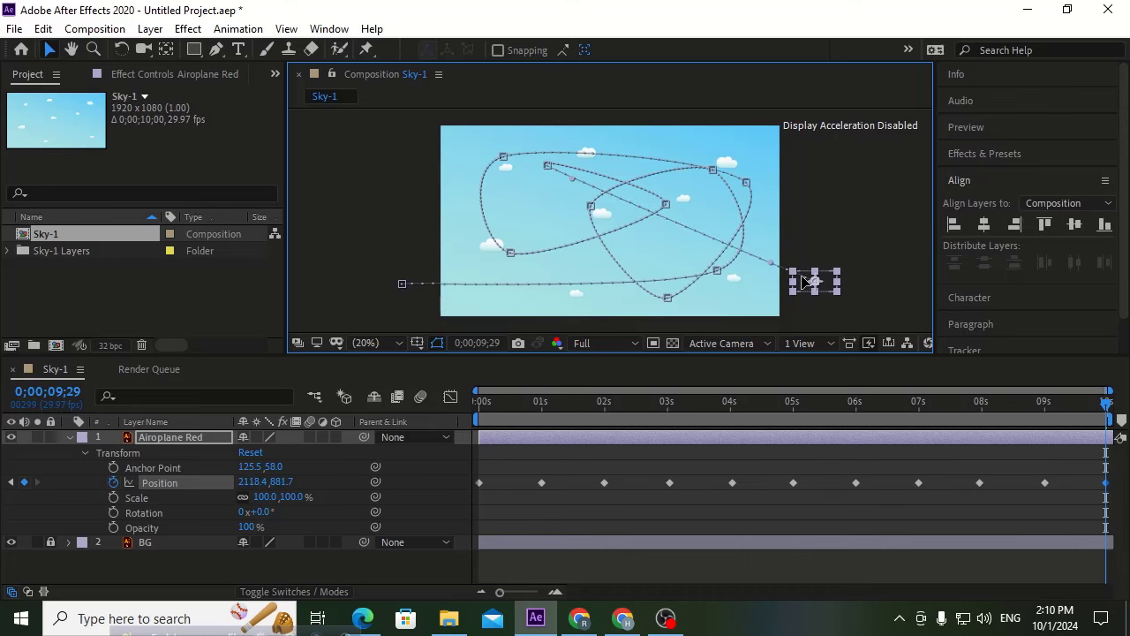
Preview the airplane's flight animation from 0;00;00;00.
drag(772, 413, 356, 411)
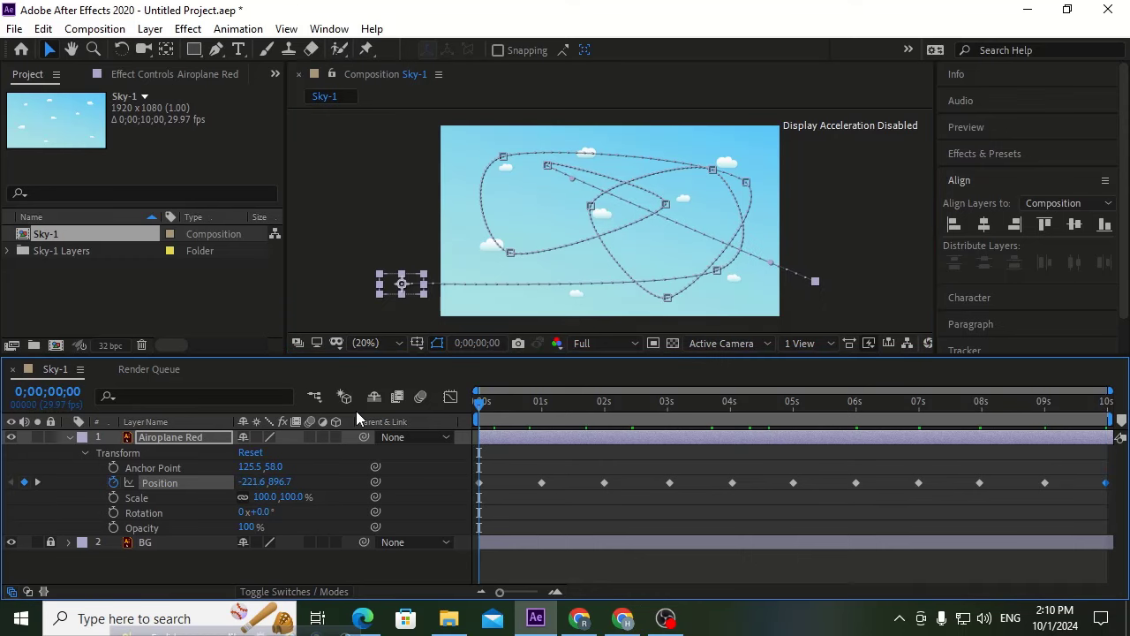
key(space)
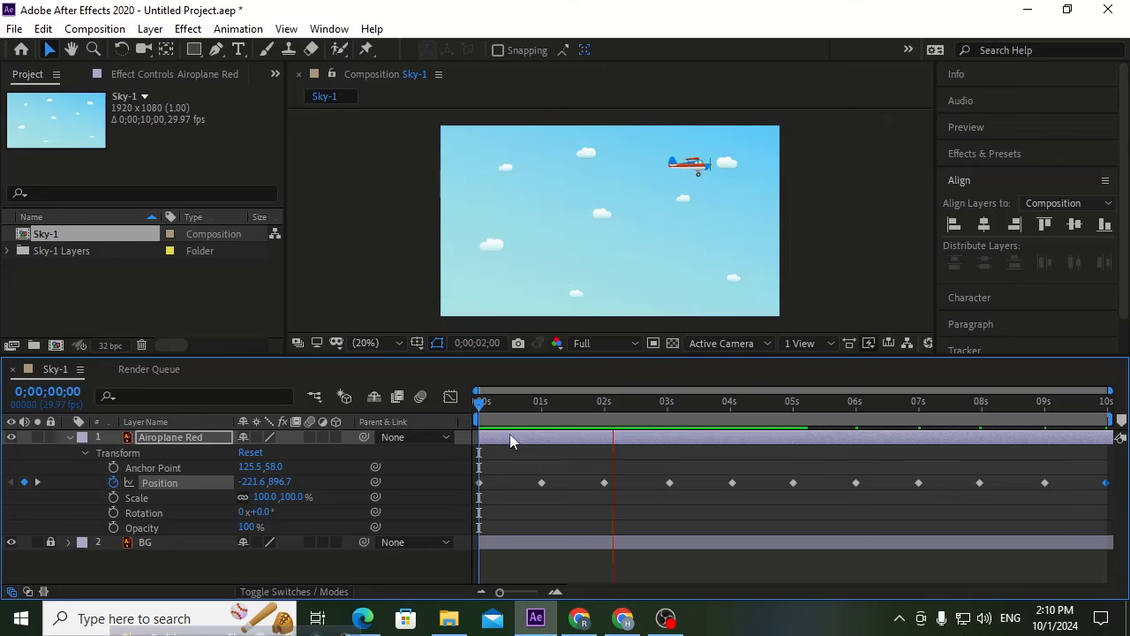
drag(594, 408, 377, 421)
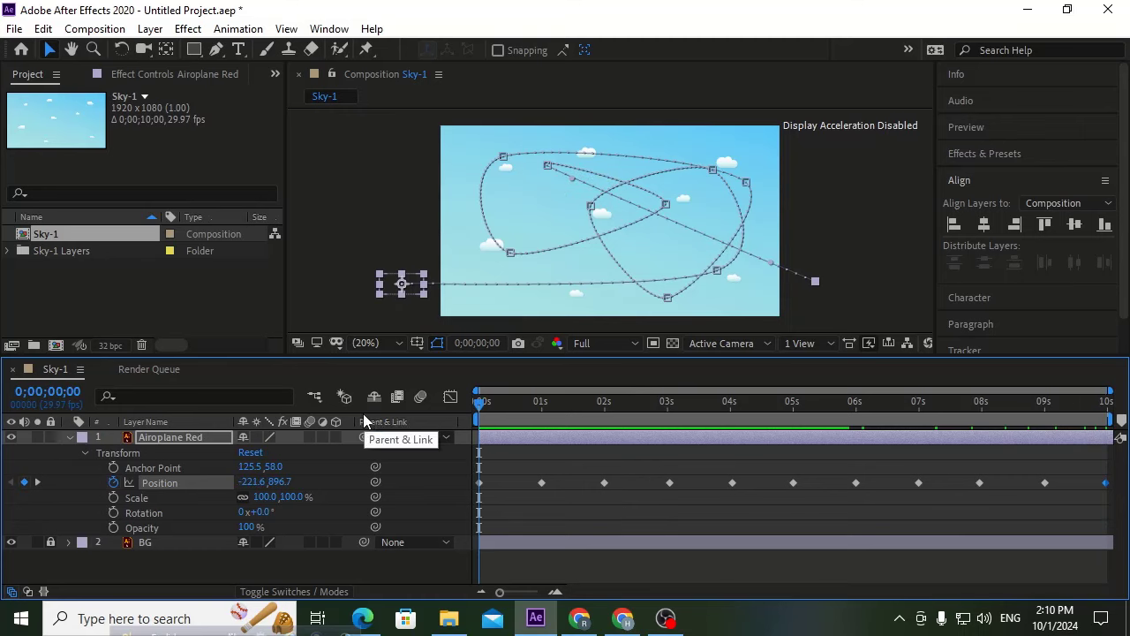
click(959, 128)
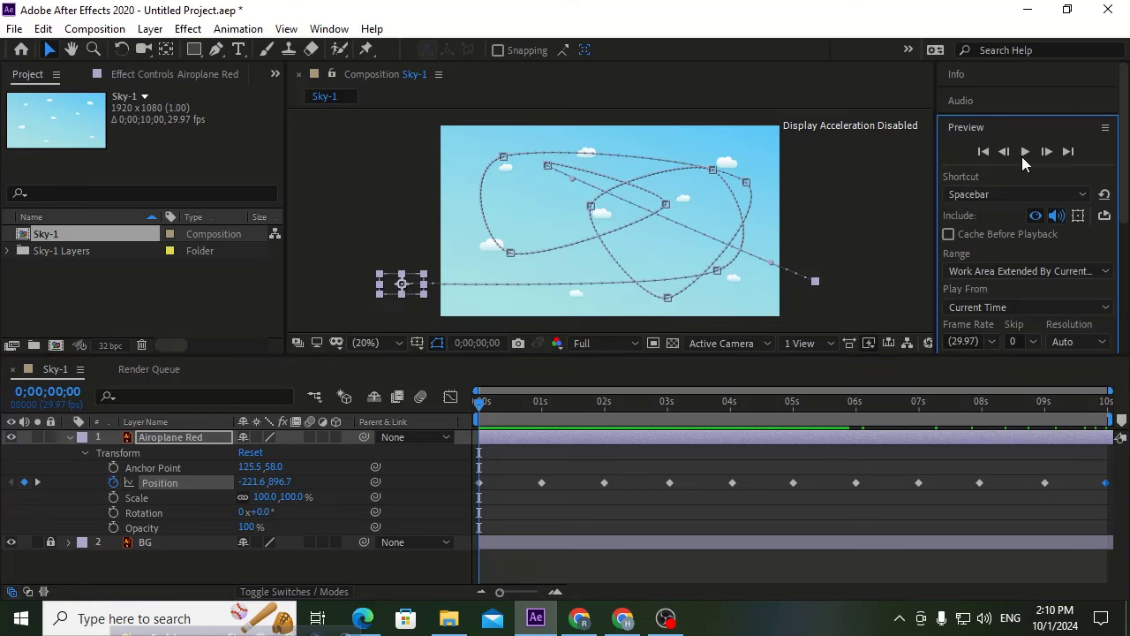
click(1025, 152)
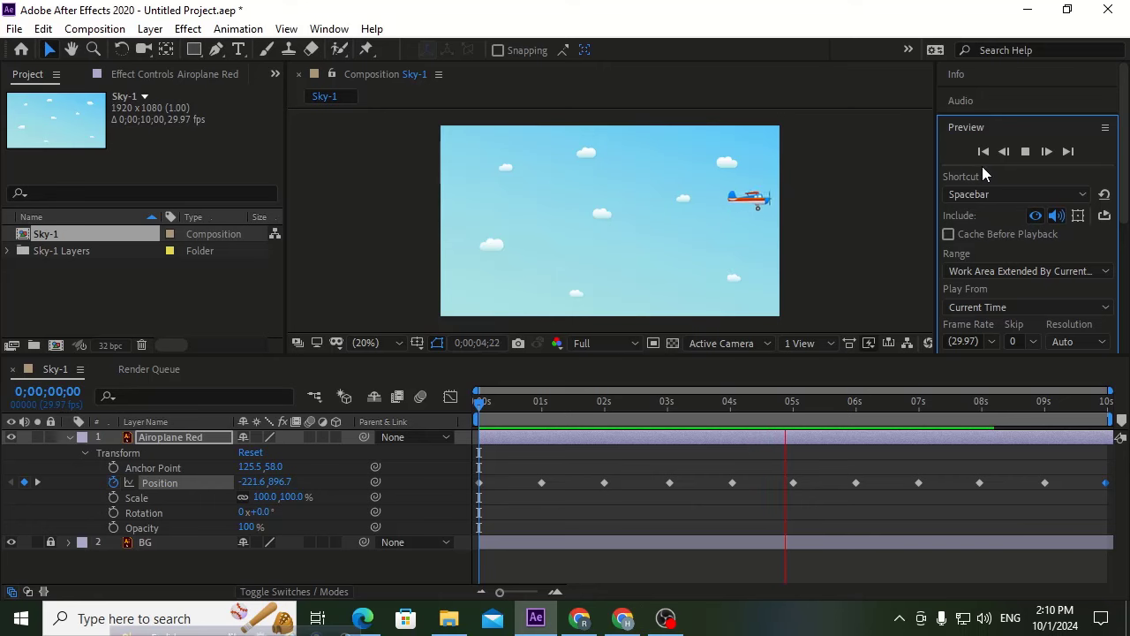
Stop the preview and scrub through the first seconds of the flight to check how the airplane is oriented along its path.
click(858, 291)
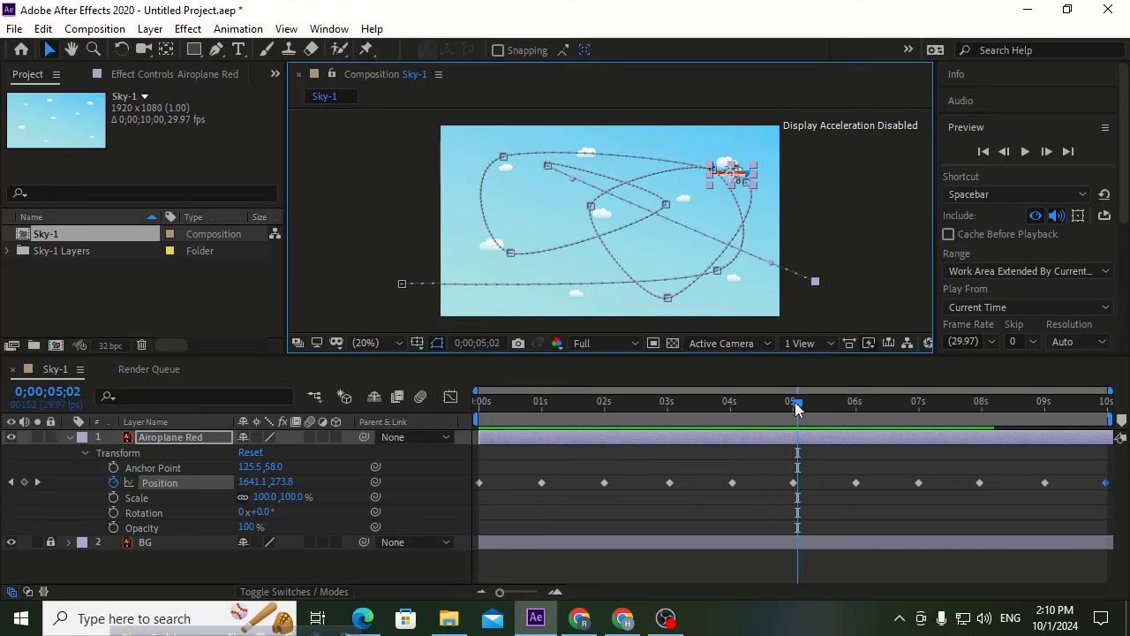
drag(796, 408, 446, 408)
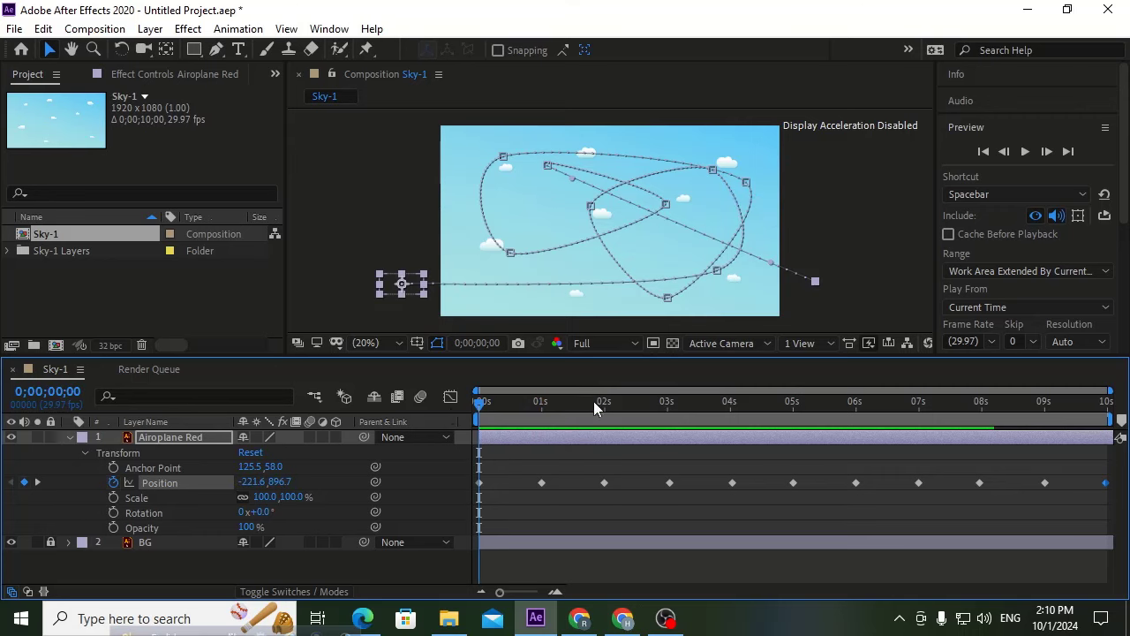
click(1009, 126)
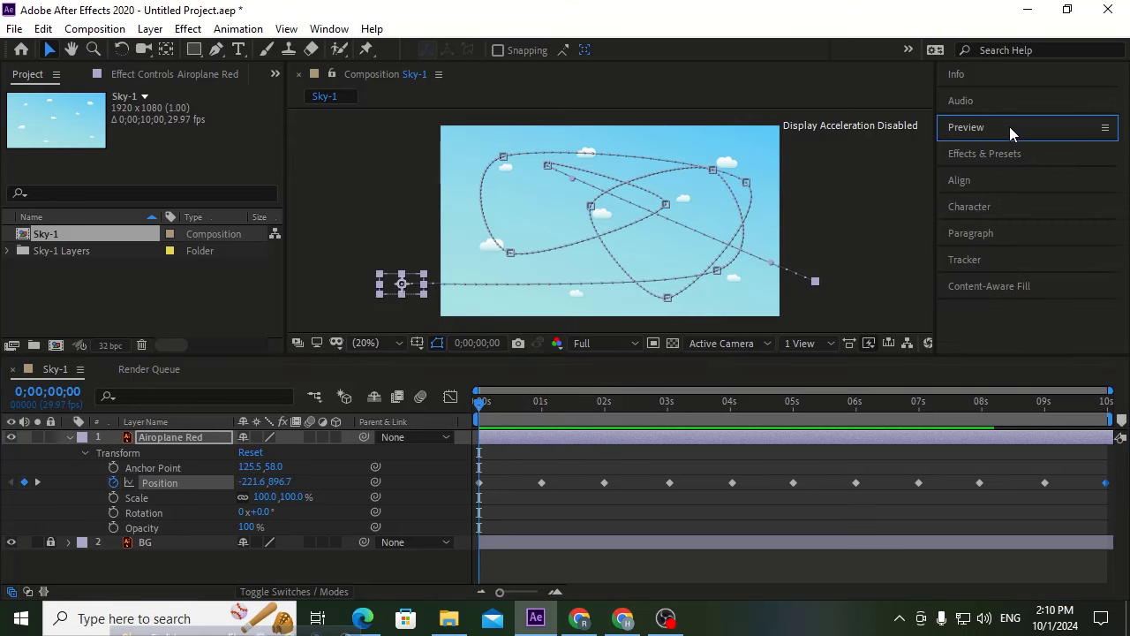
drag(615, 413, 692, 411)
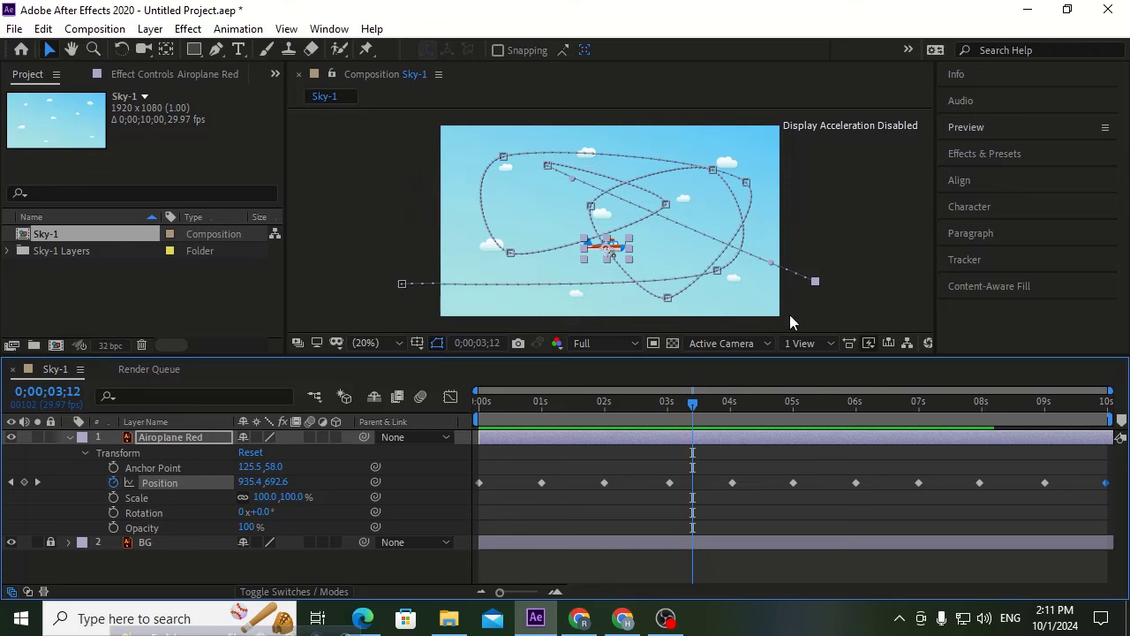
drag(692, 412, 574, 412)
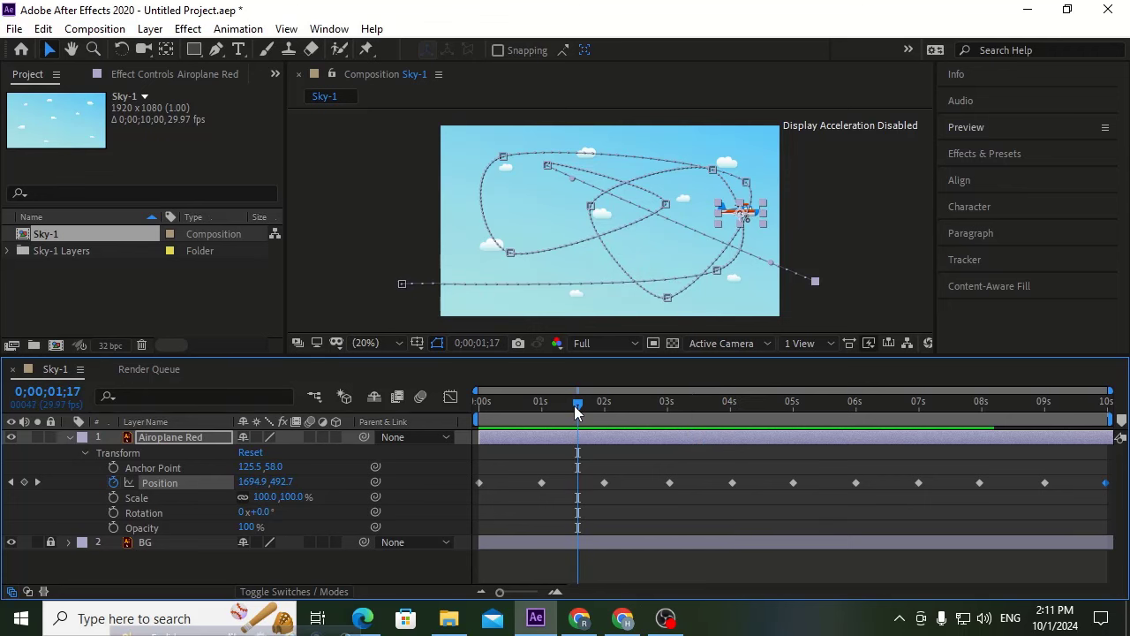
Set the Airoplane Red layer's Auto-Orientation to Orient Along Path.
click(151, 32)
mouse_move(184, 37)
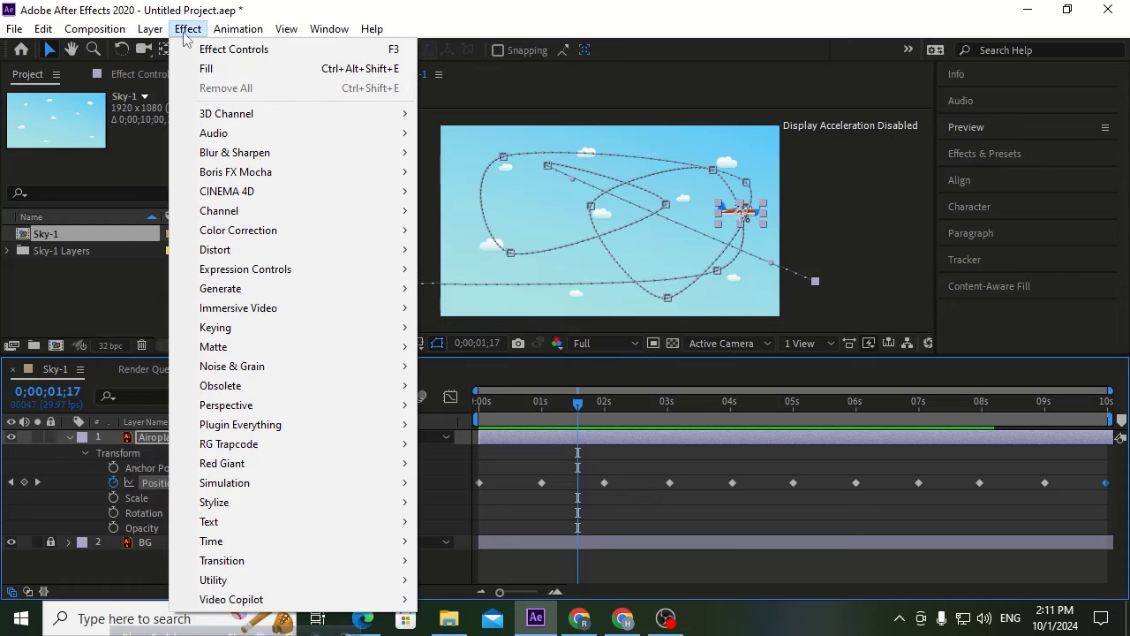
mouse_move(259, 162)
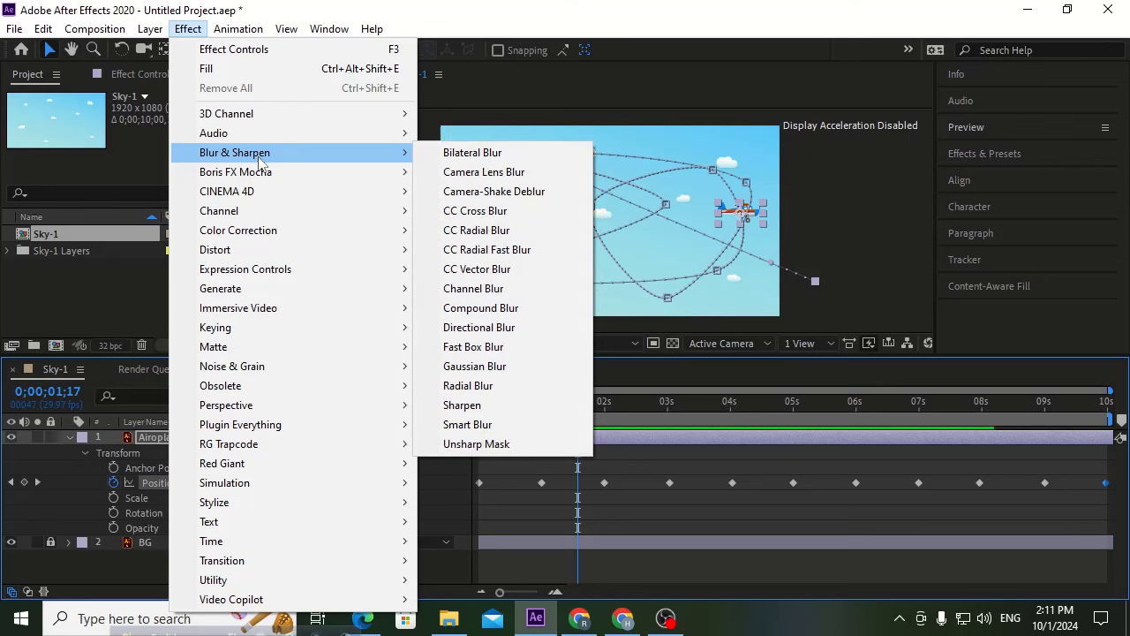
mouse_move(259, 208)
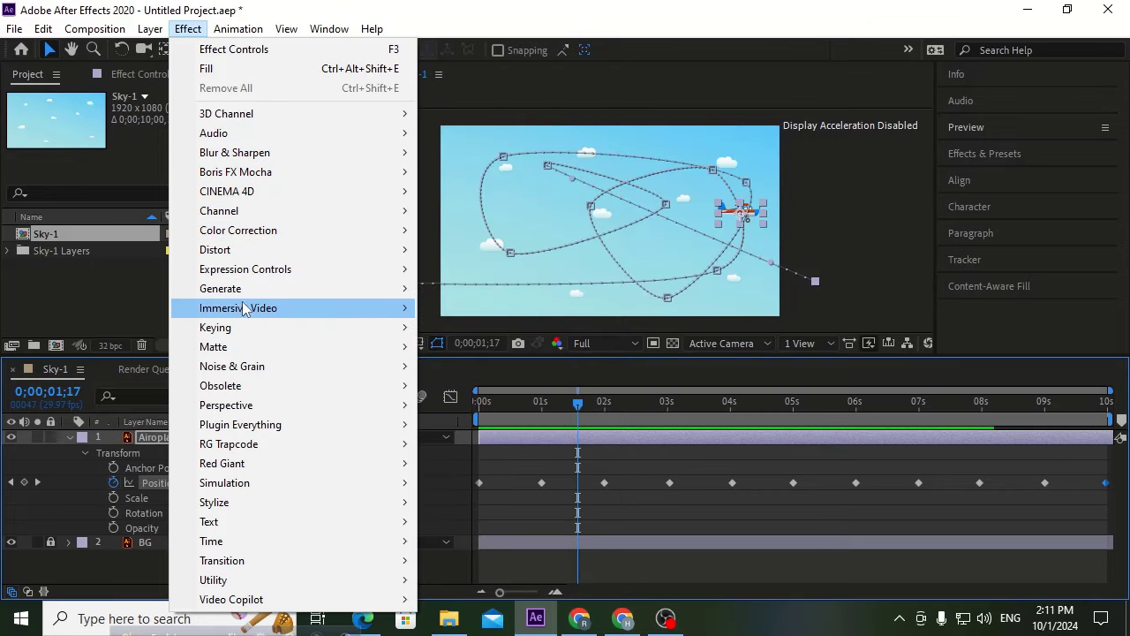
mouse_move(226, 30)
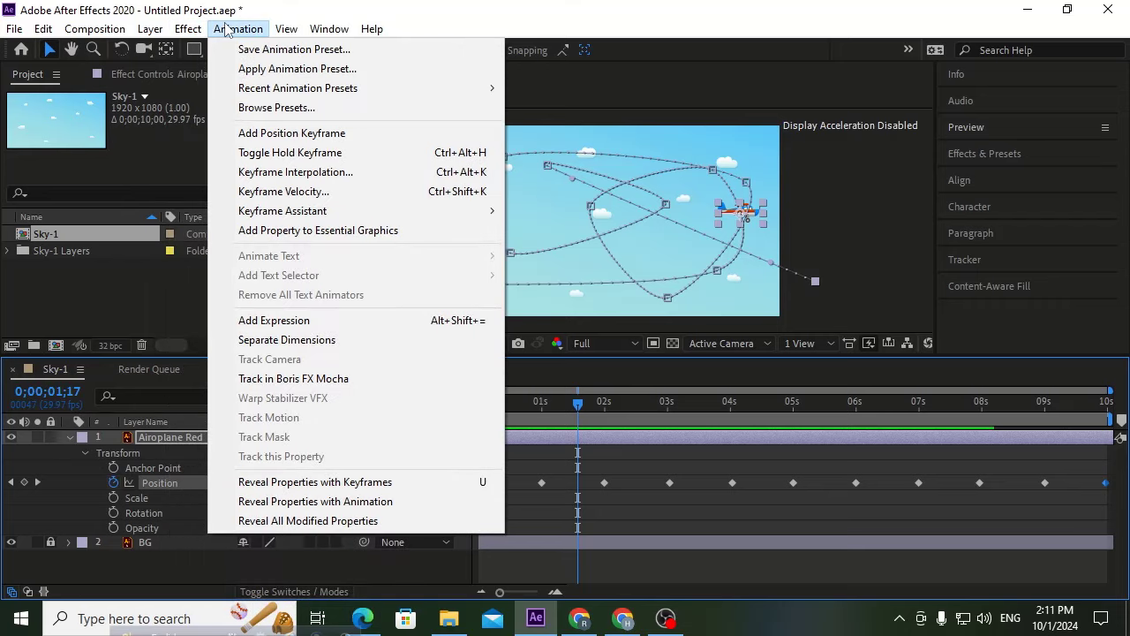
click(157, 33)
click(157, 33)
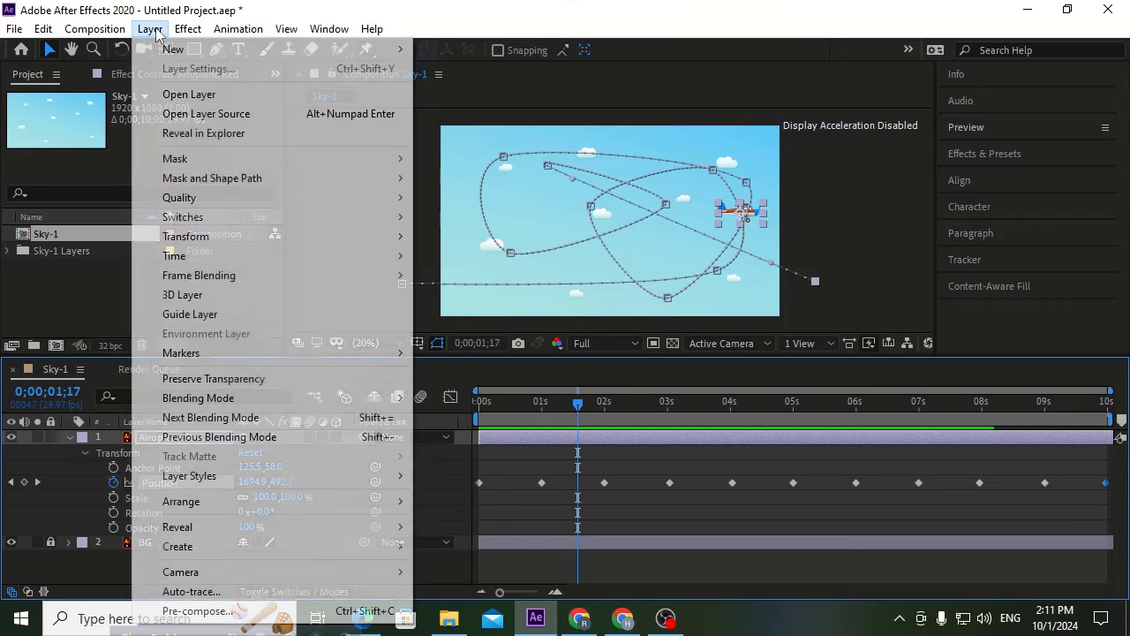
mouse_move(209, 239)
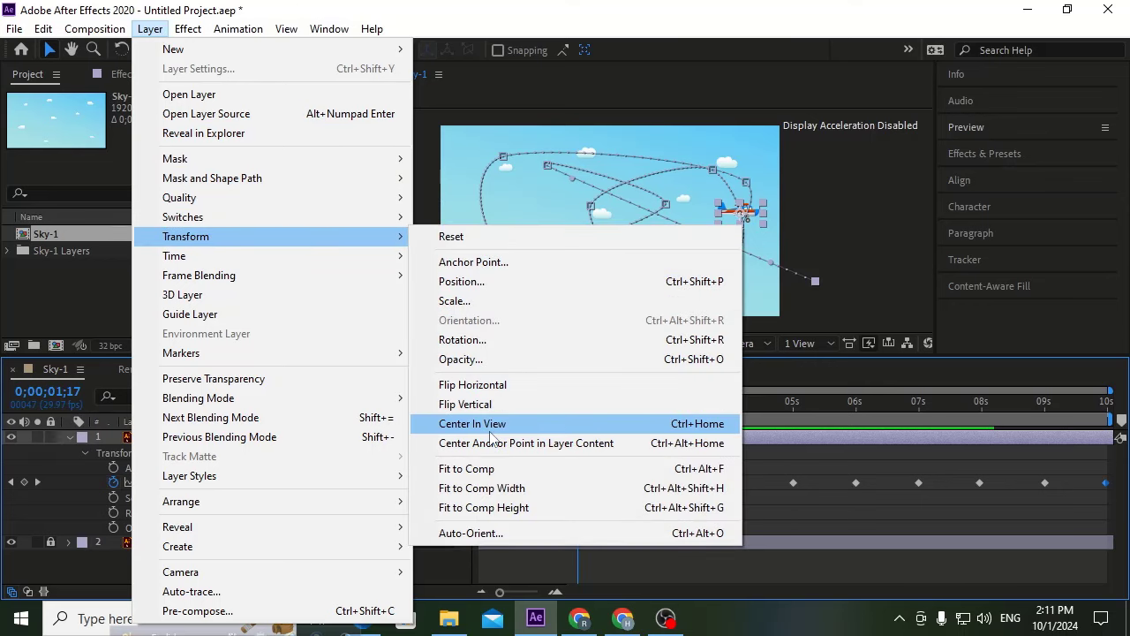
click(471, 533)
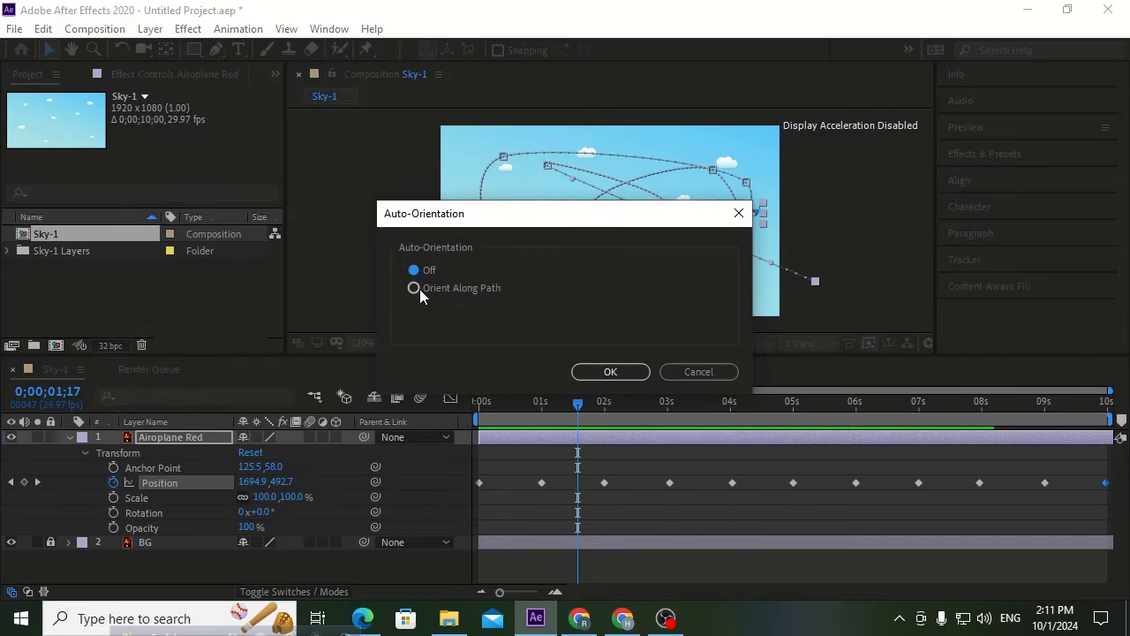
click(412, 288)
click(606, 374)
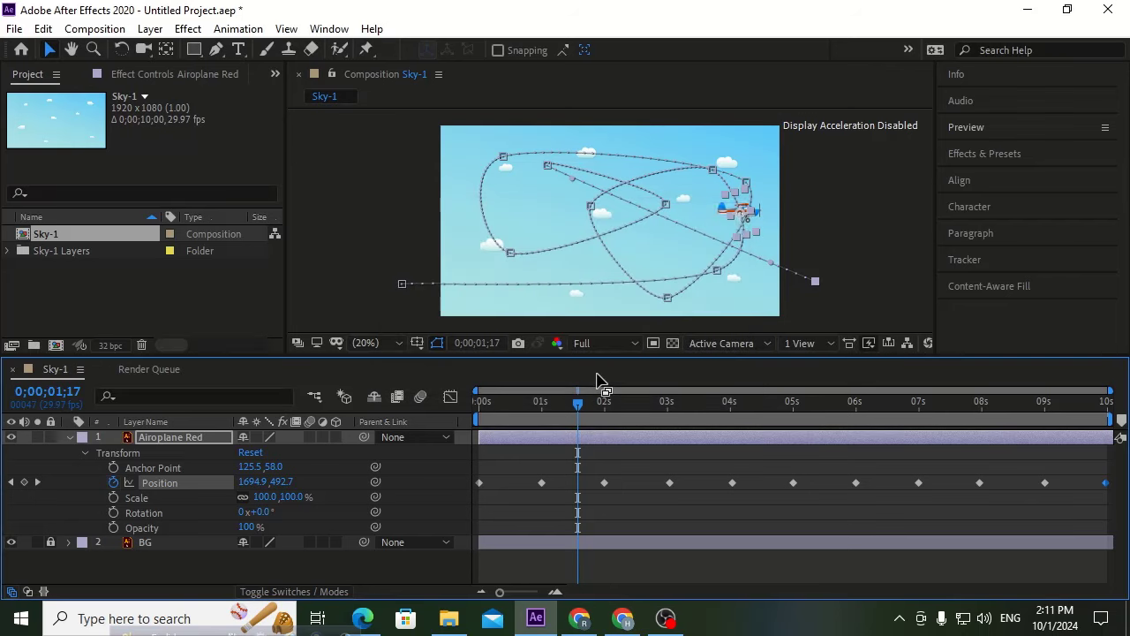
Preview the flight from 0;00;00;00 and scrub between about 0;00;07;21 and 0;00;05;24 to check the airplane's turns.
key(Home)
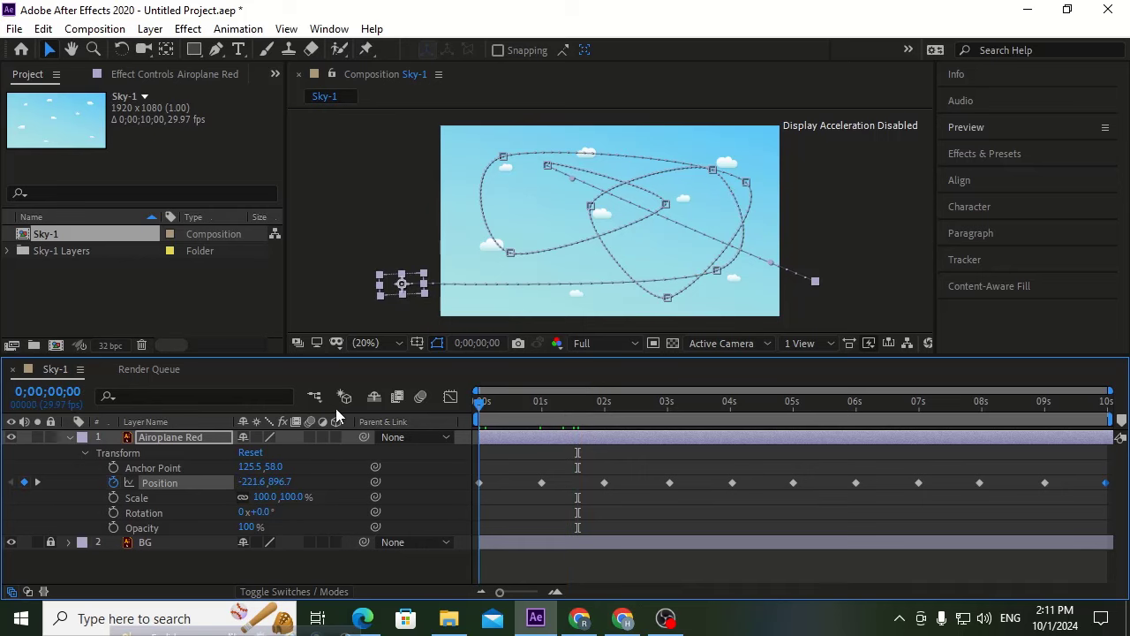
key(space)
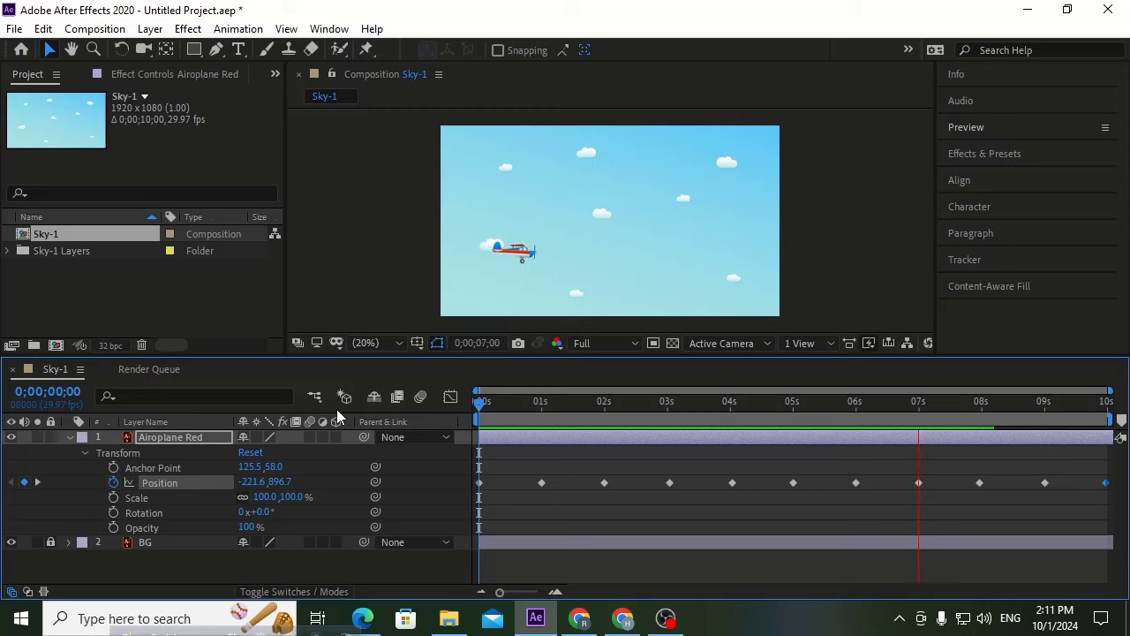
key(space)
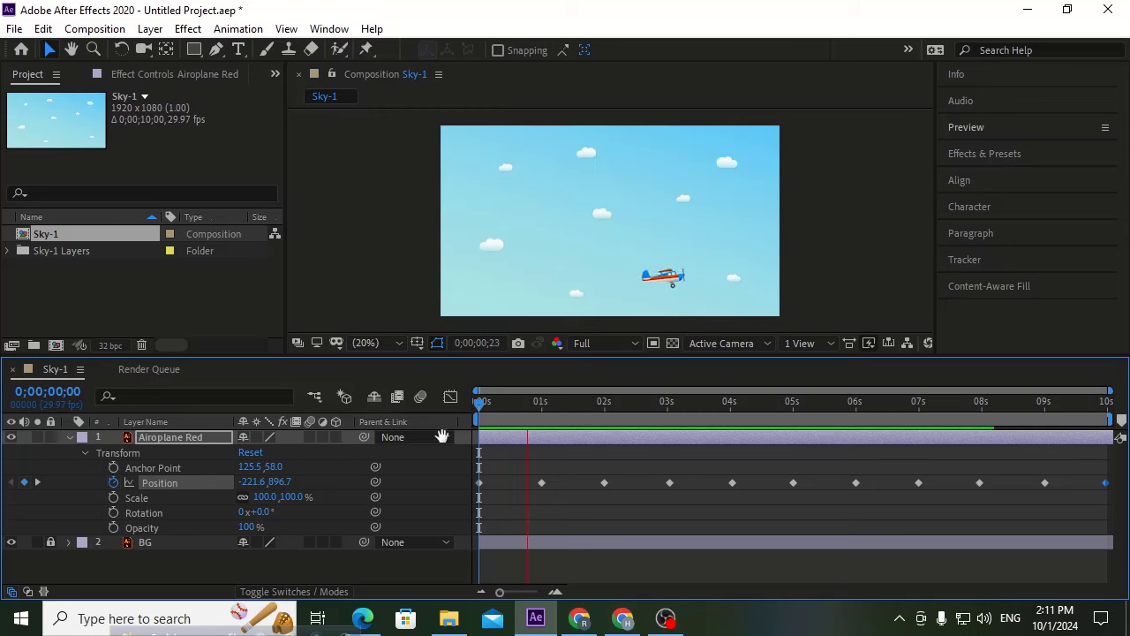
drag(875, 405, 962, 410)
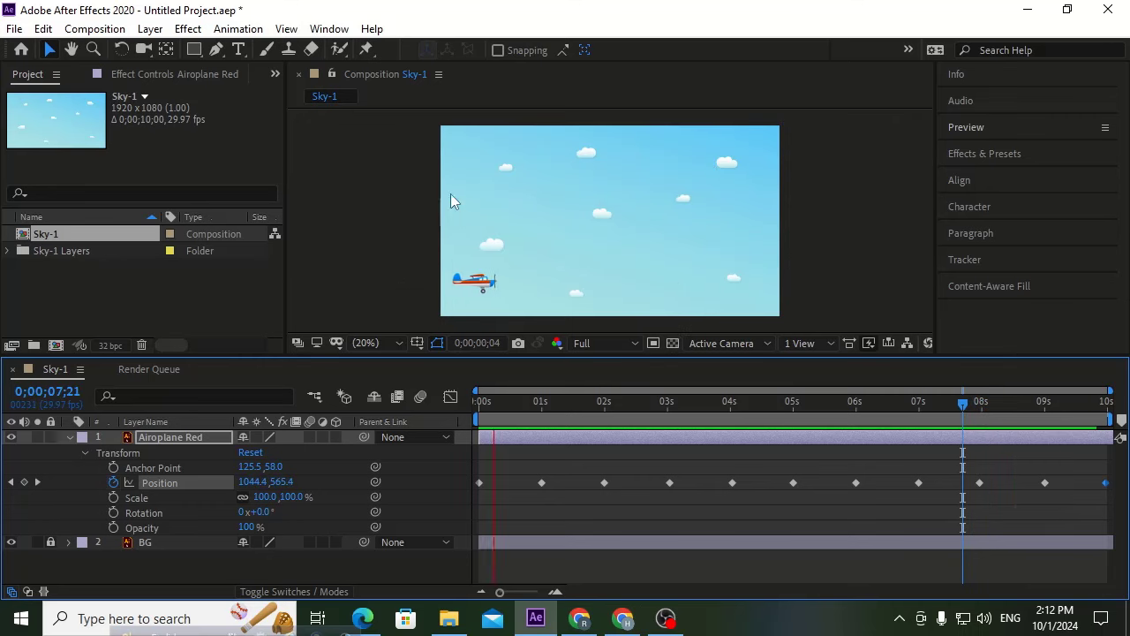
click(963, 412)
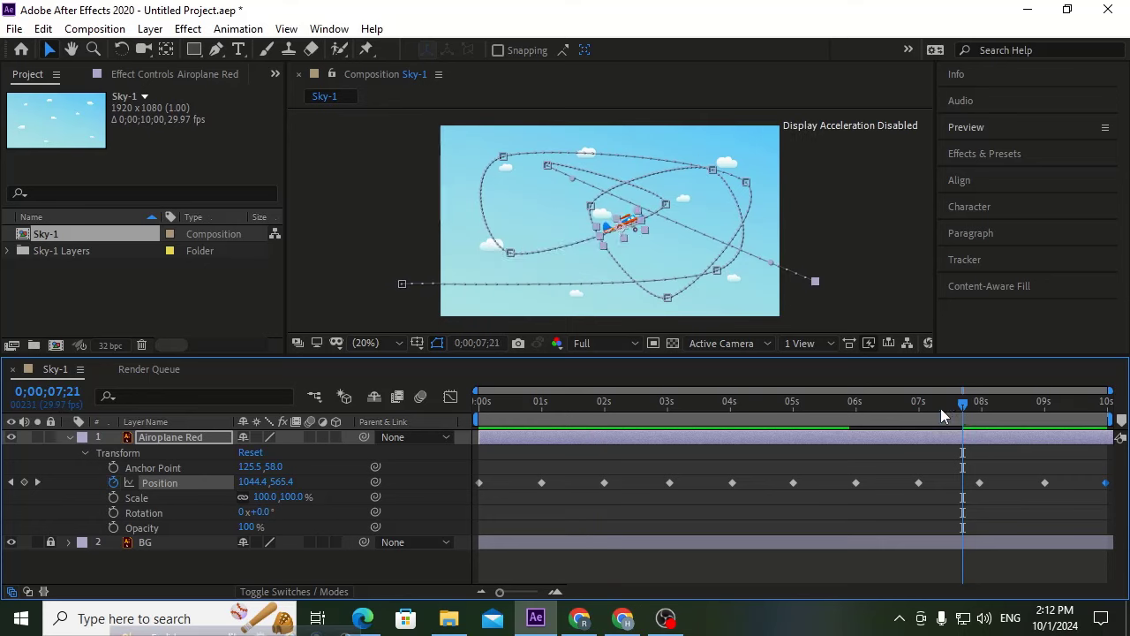
drag(940, 409, 845, 406)
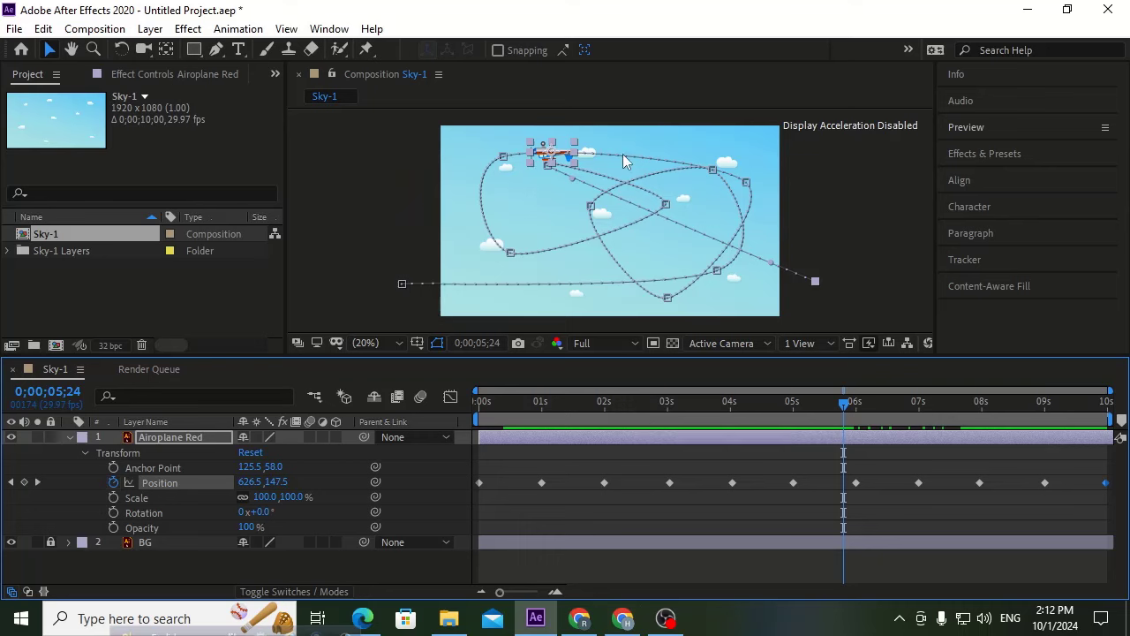
Set the composition's preview resolution to Third.
click(592, 345)
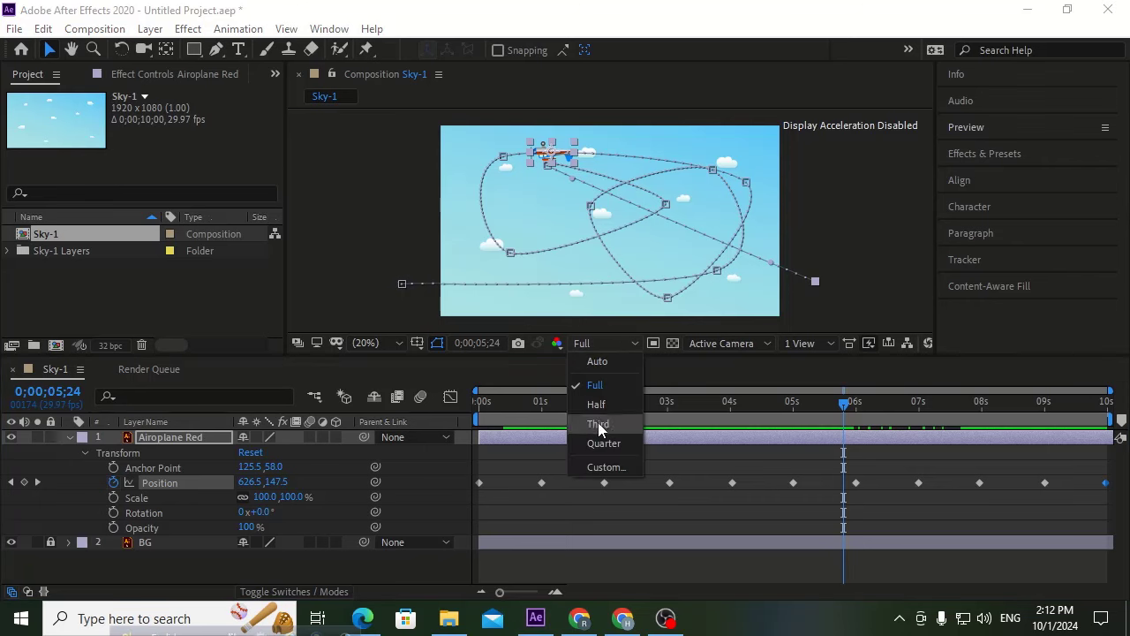
click(601, 424)
click(586, 345)
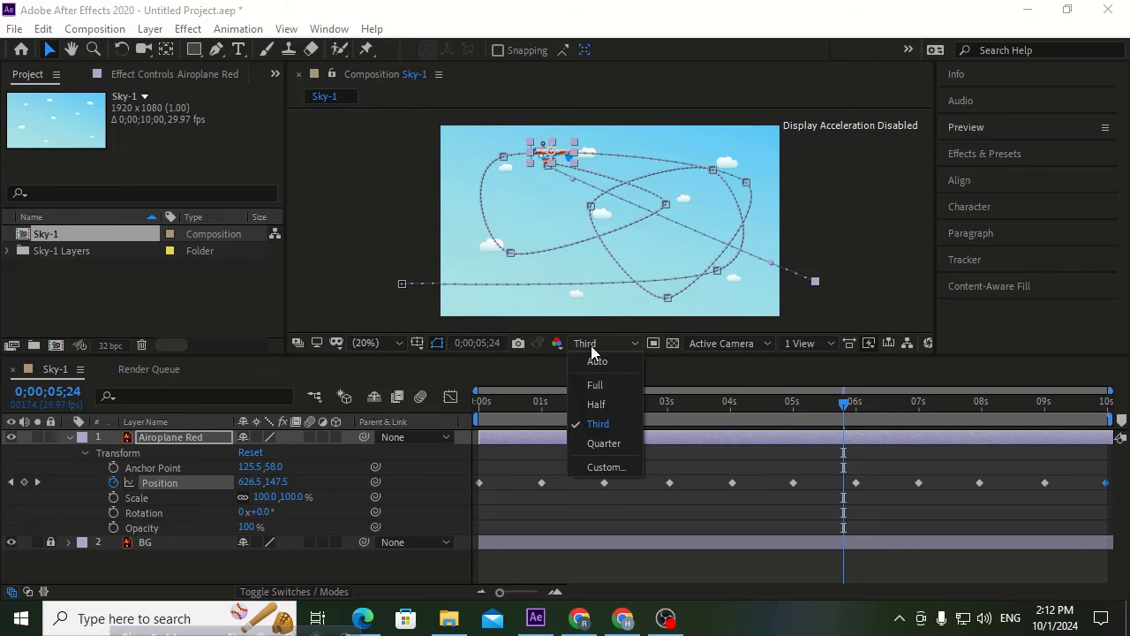
click(716, 393)
Play the flight from 0;00;00;00 at the reduced resolution and inspect the turn around 0;00;01;05.
drag(720, 405, 389, 436)
key(space)
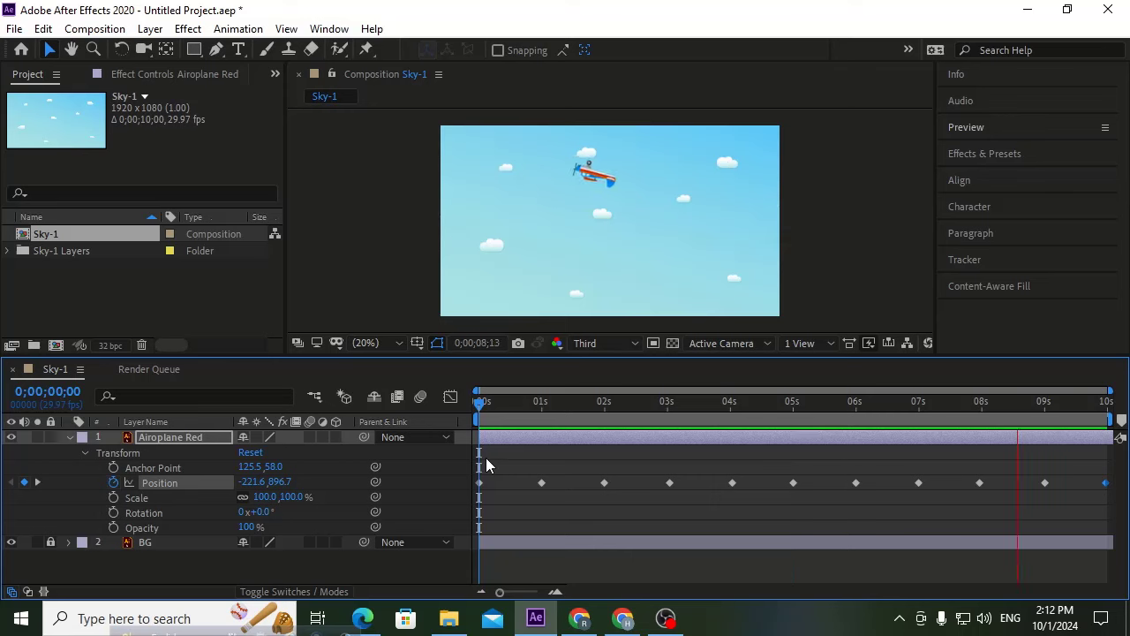
key(space)
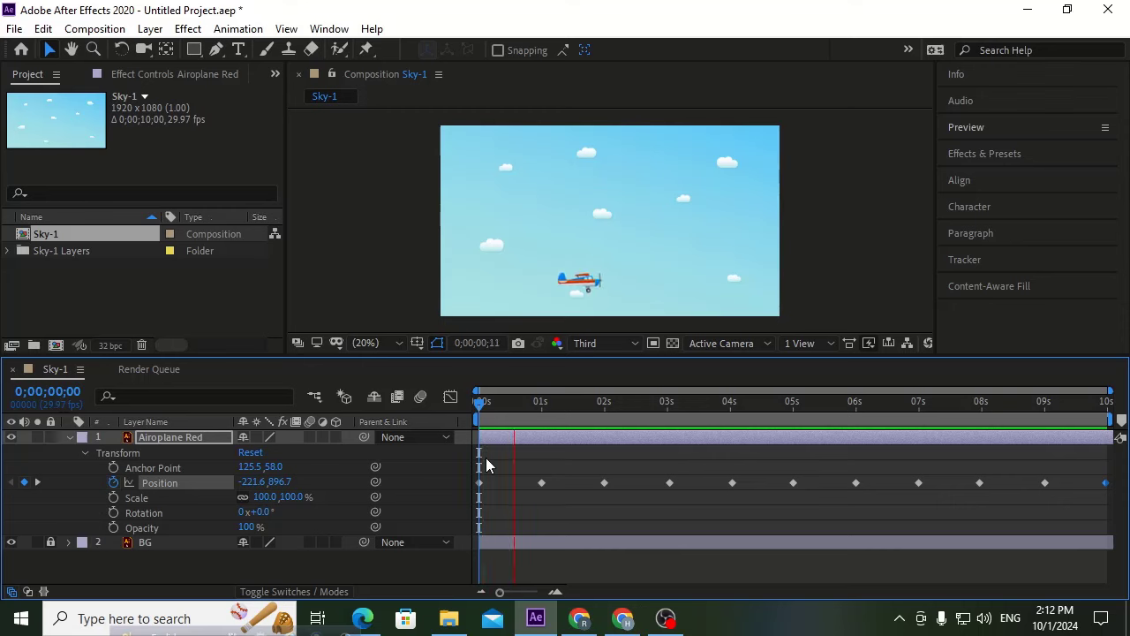
click(565, 404)
drag(568, 407, 552, 409)
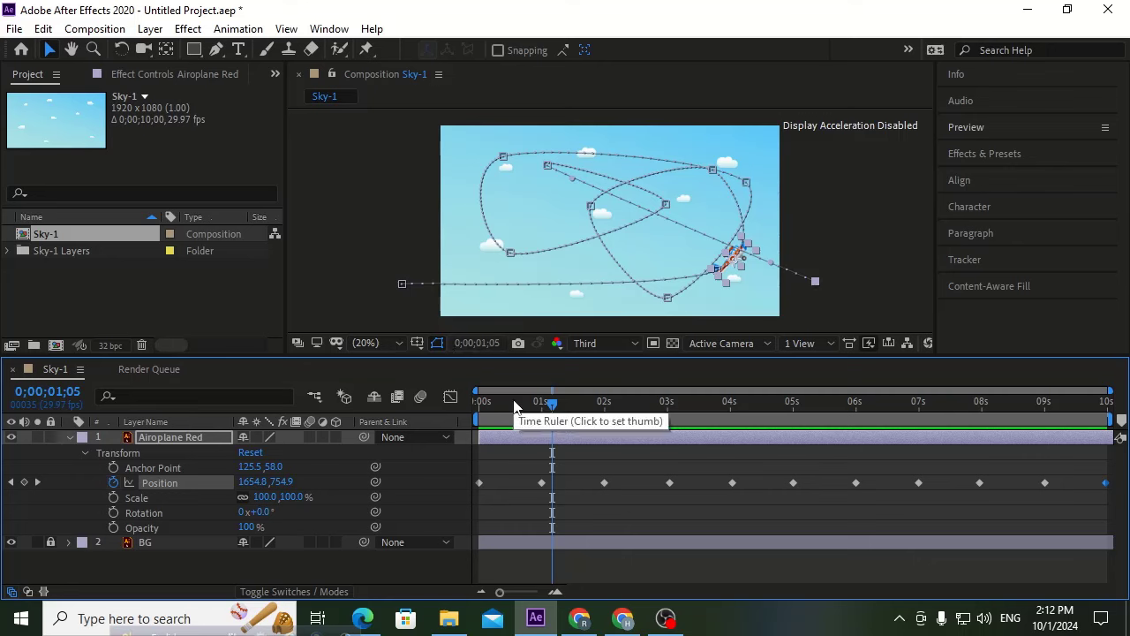
Play the flight onward from 0;00;01;05, deselect the airplane layer, and continue the preview without its motion path.
key(space)
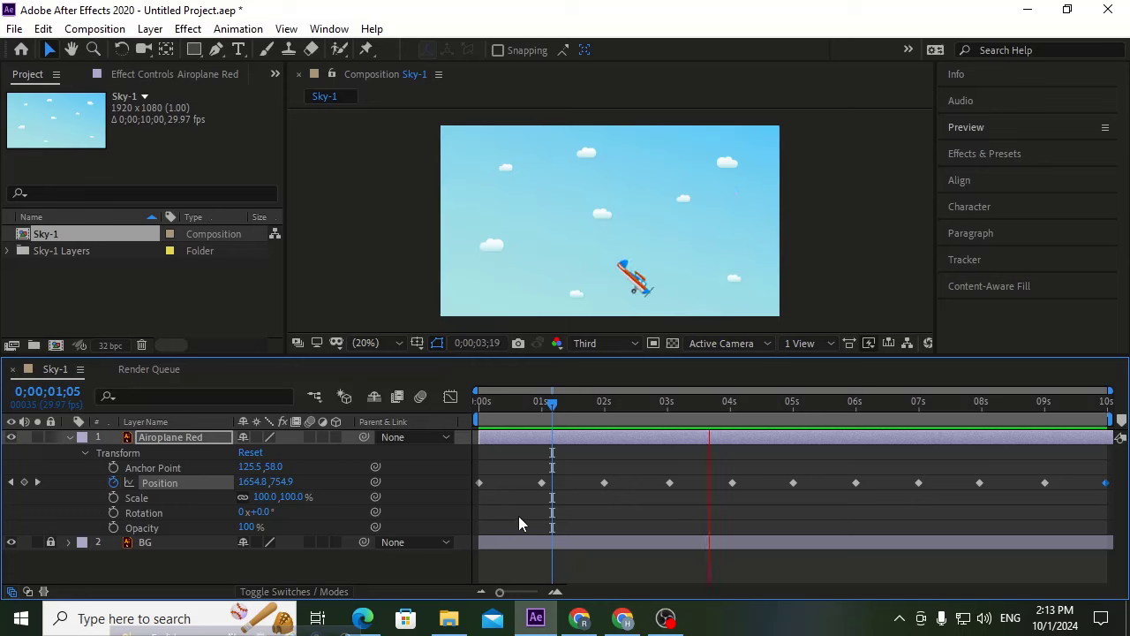
key(space)
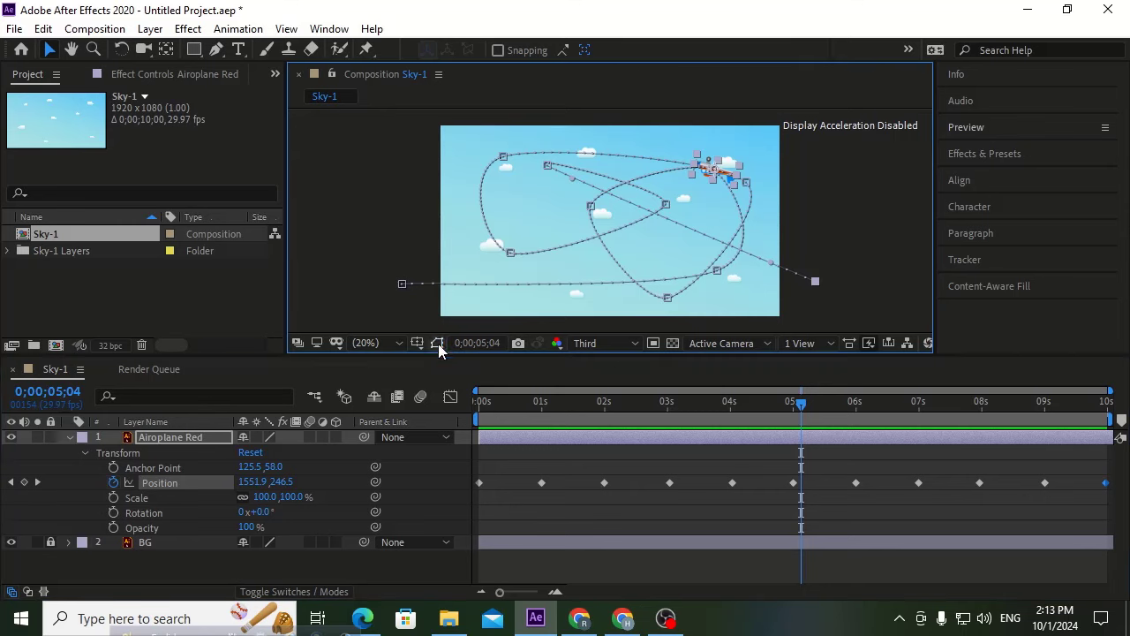
click(360, 574)
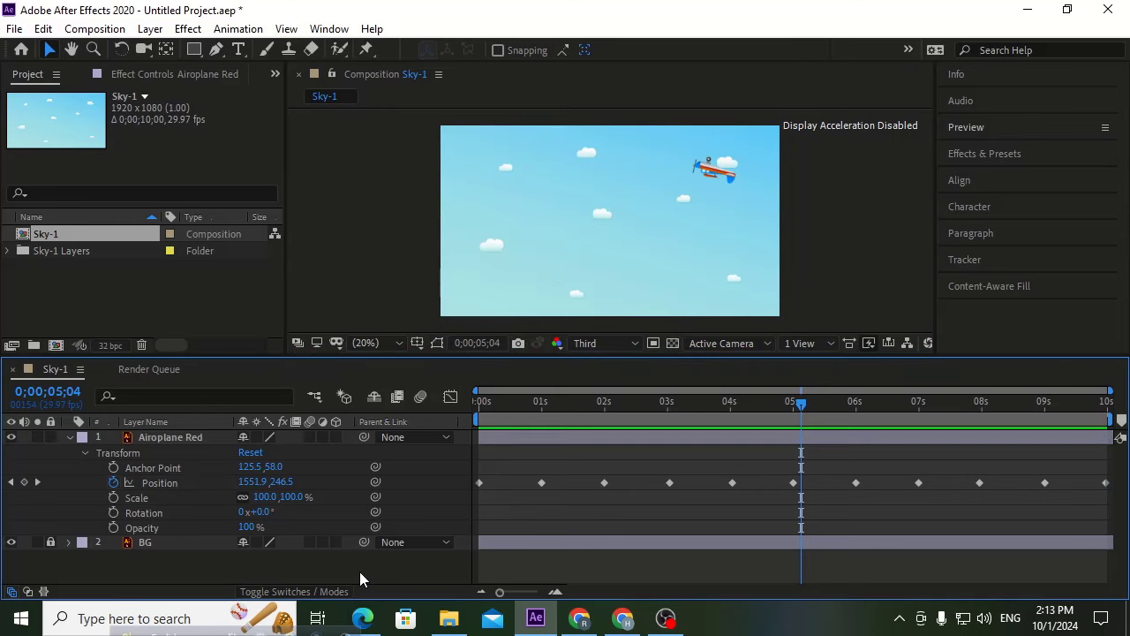
key(space)
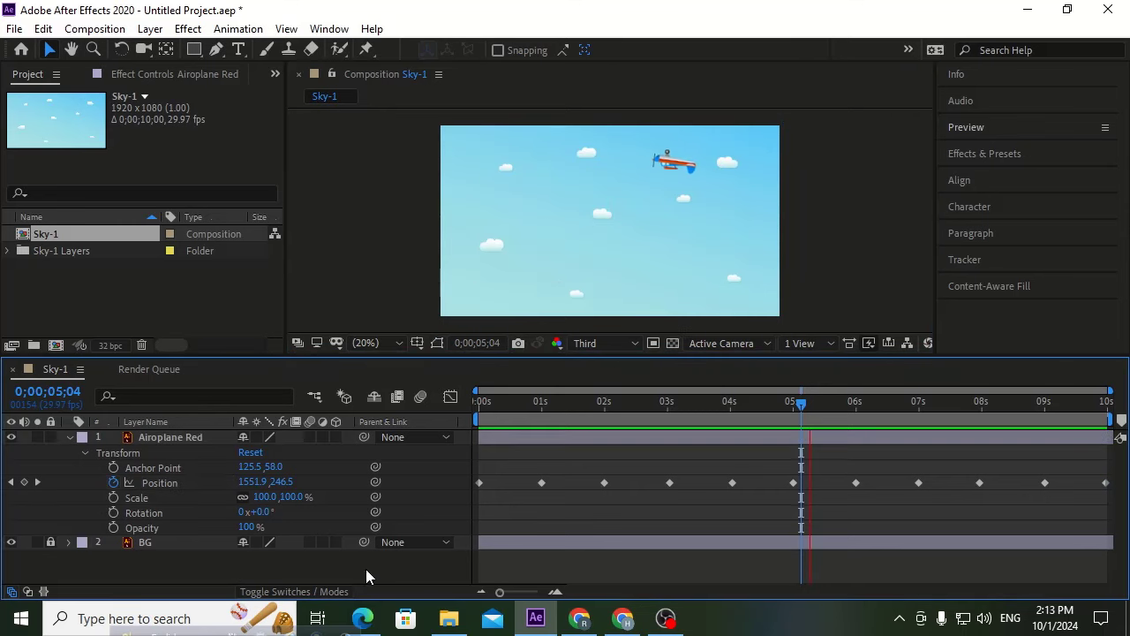
Select the Airoplane Red layer and reshape the motion path's curve at the 0;00;06;00 keyframe by pulling both direction handles outward.
click(203, 438)
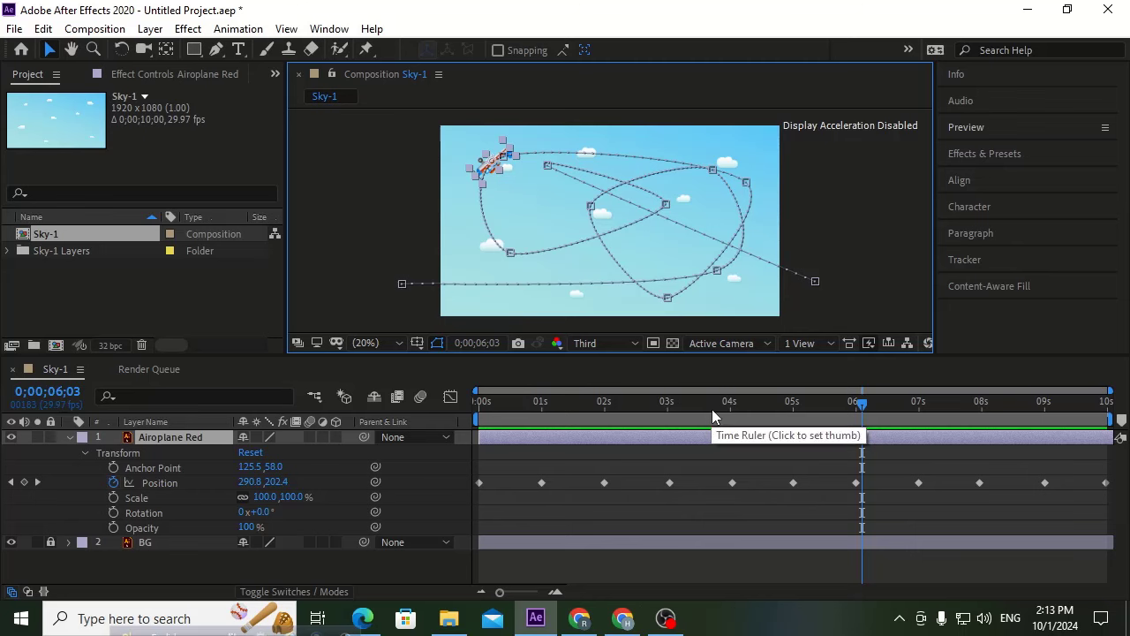
drag(711, 409, 676, 413)
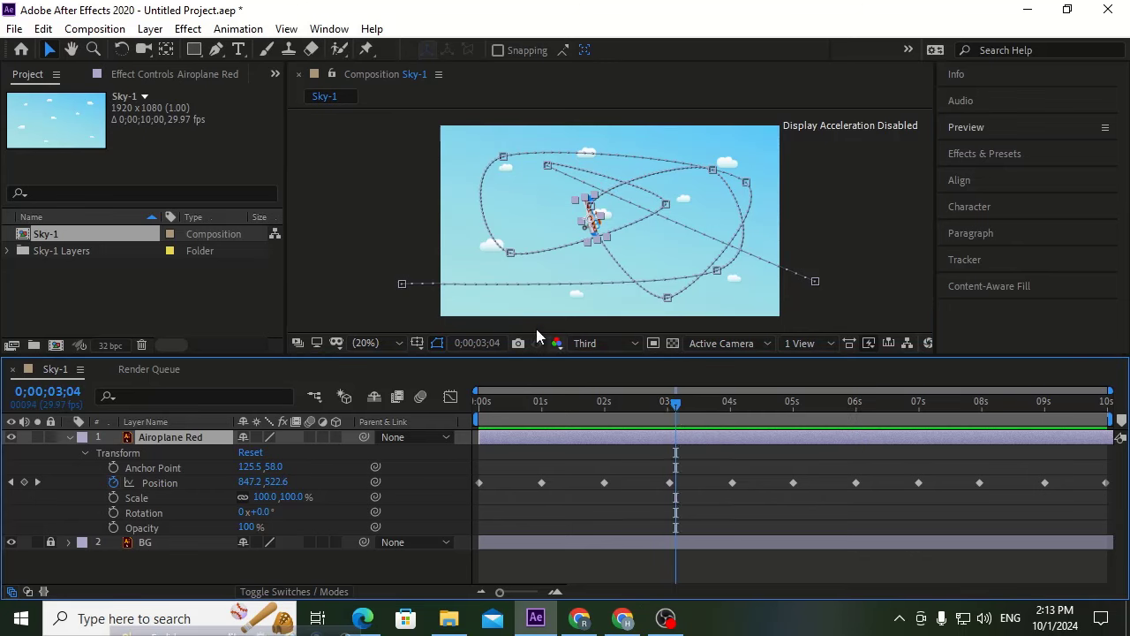
click(511, 253)
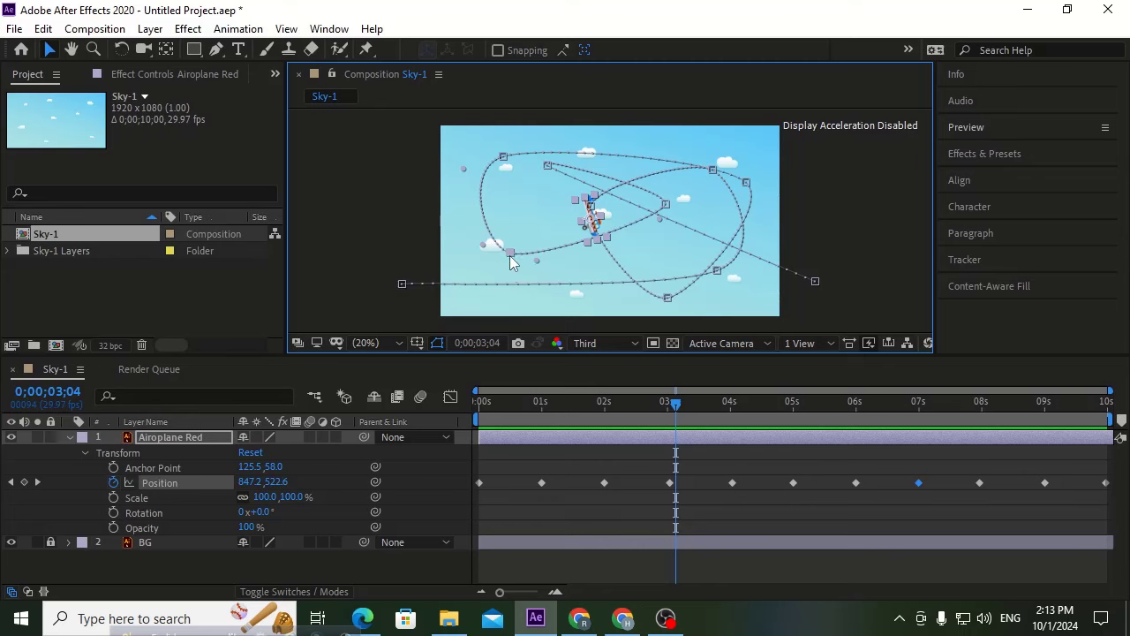
click(504, 157)
drag(543, 149, 568, 121)
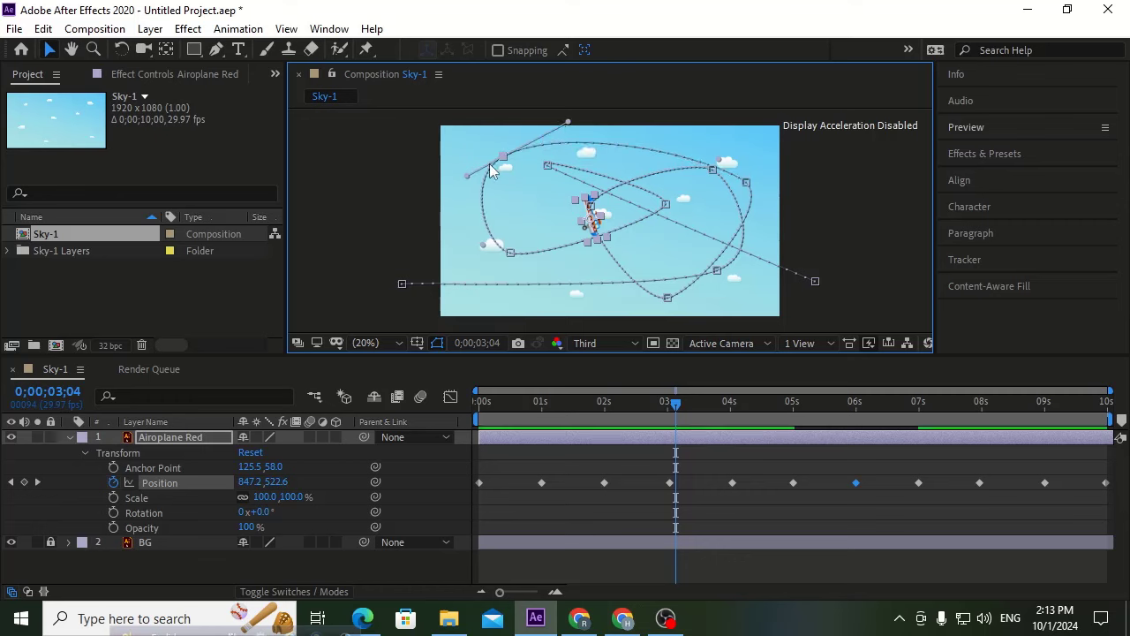
drag(467, 177, 458, 194)
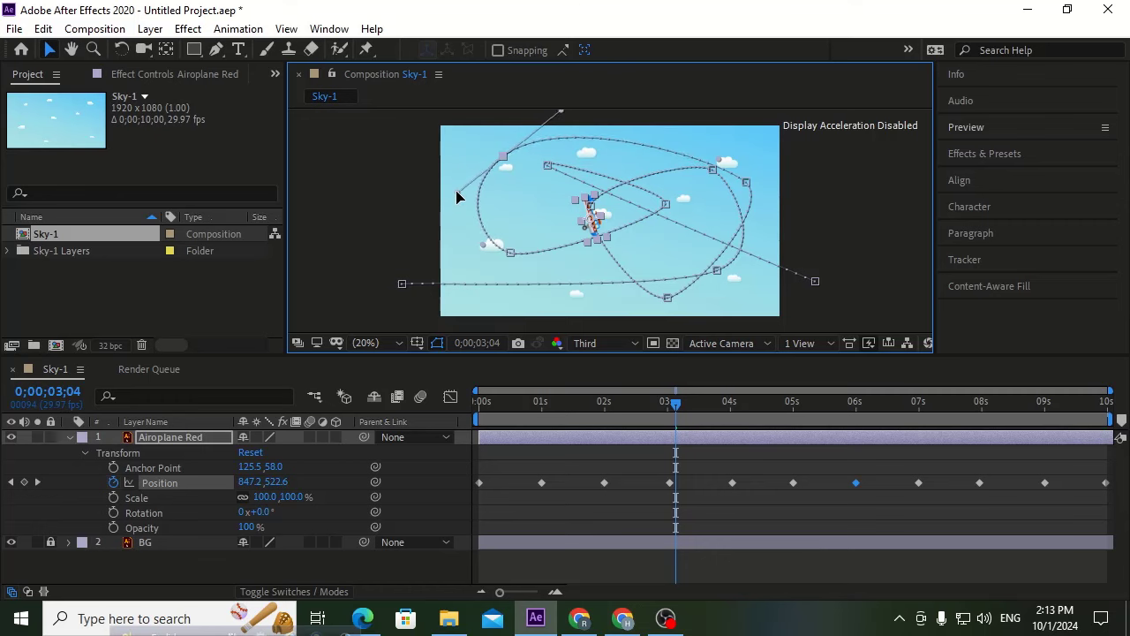
Reshape the motion path's curve at the 0;00;05;00 keyframe by extending its upper and lower direction handles.
click(749, 180)
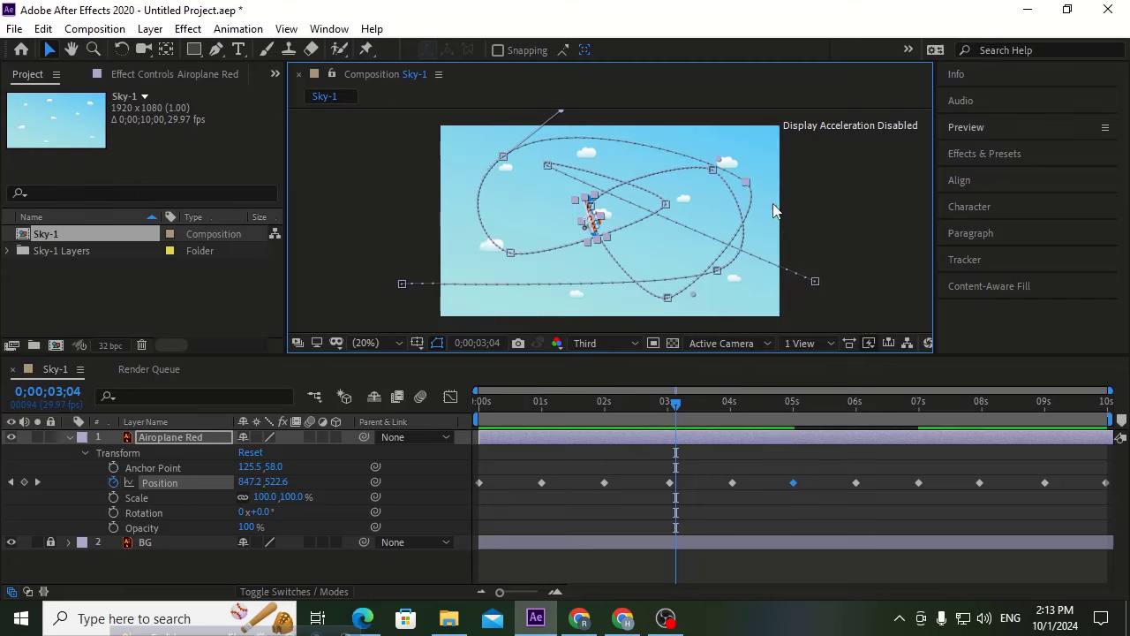
drag(773, 211, 763, 216)
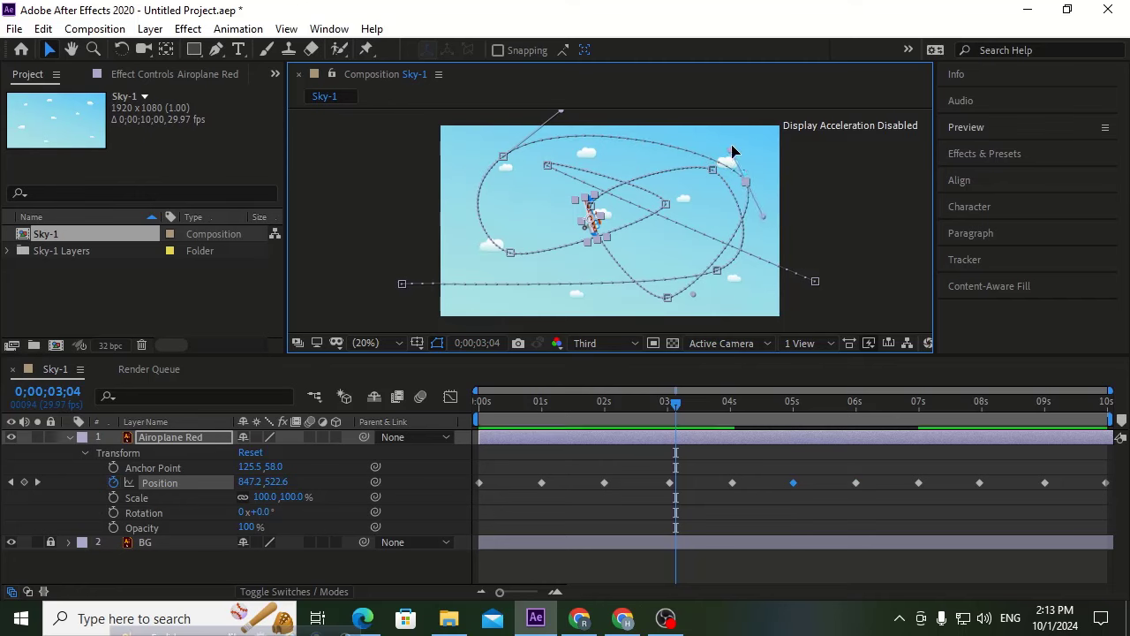
drag(732, 152, 729, 126)
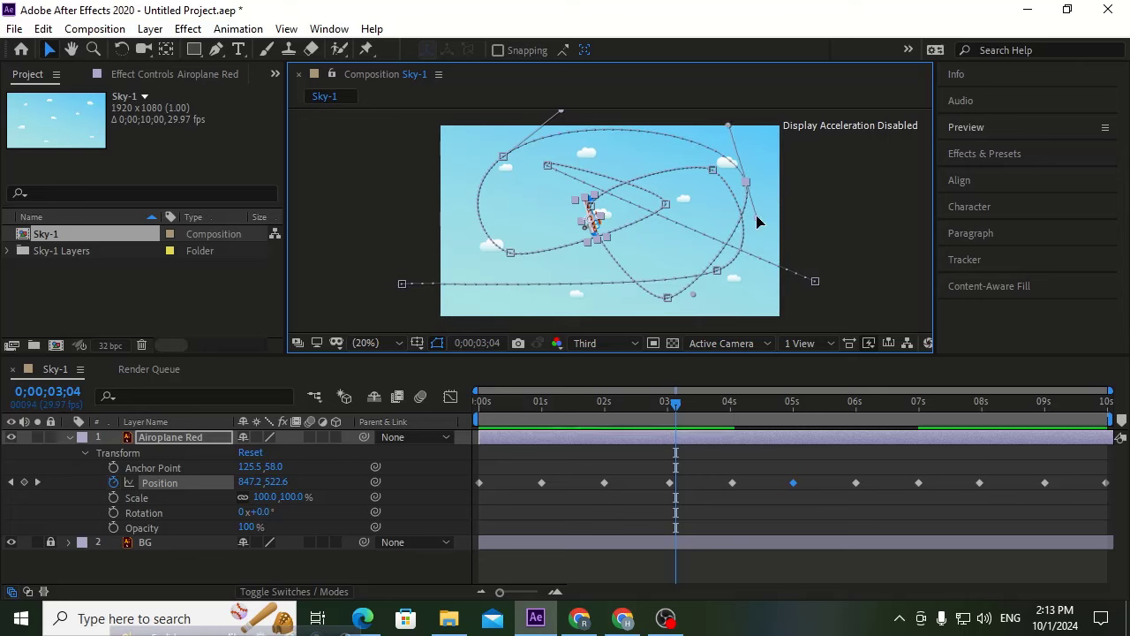
drag(758, 221, 764, 233)
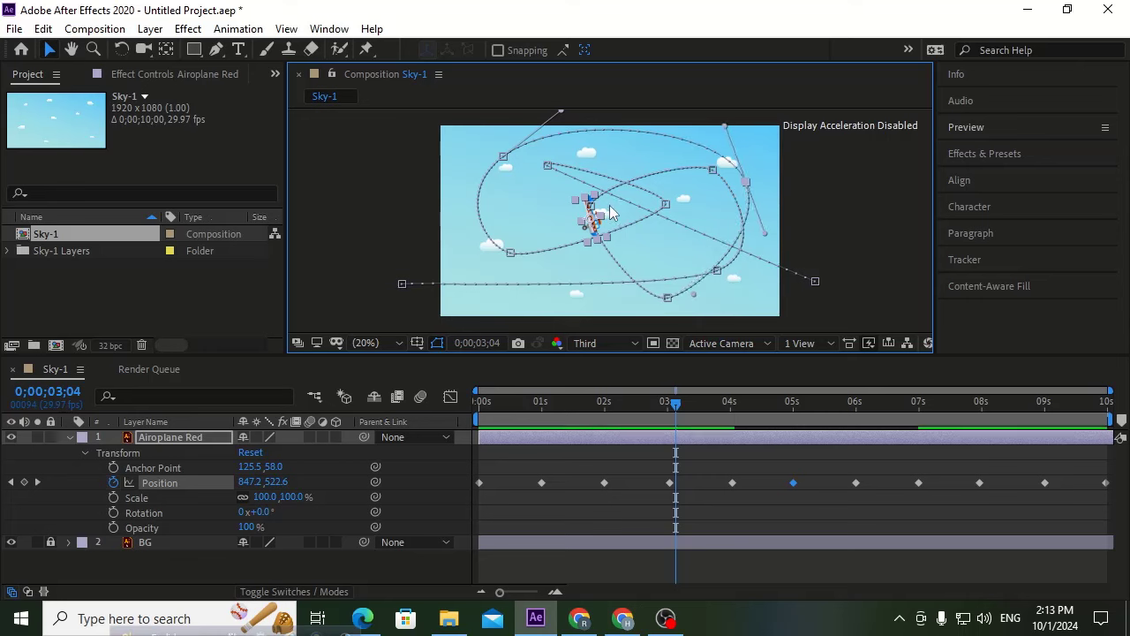
Round the motion path at the 0;00;02;00, 0;00;07;00 and 0;00;08;00 keyframes by extending their direction handles.
click(711, 167)
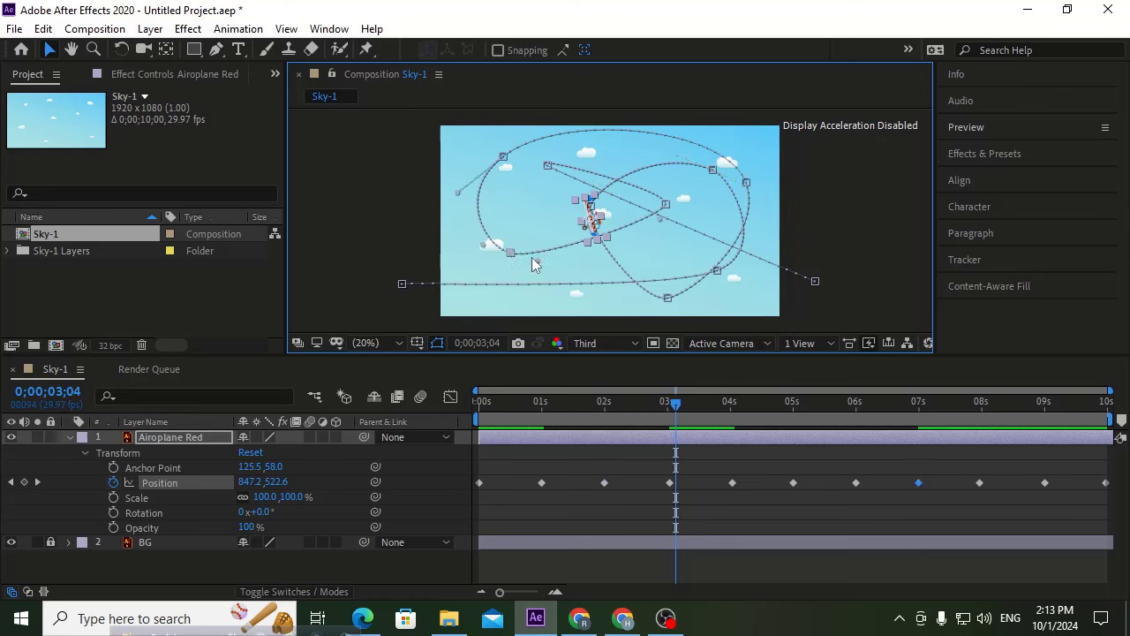
drag(533, 263, 586, 284)
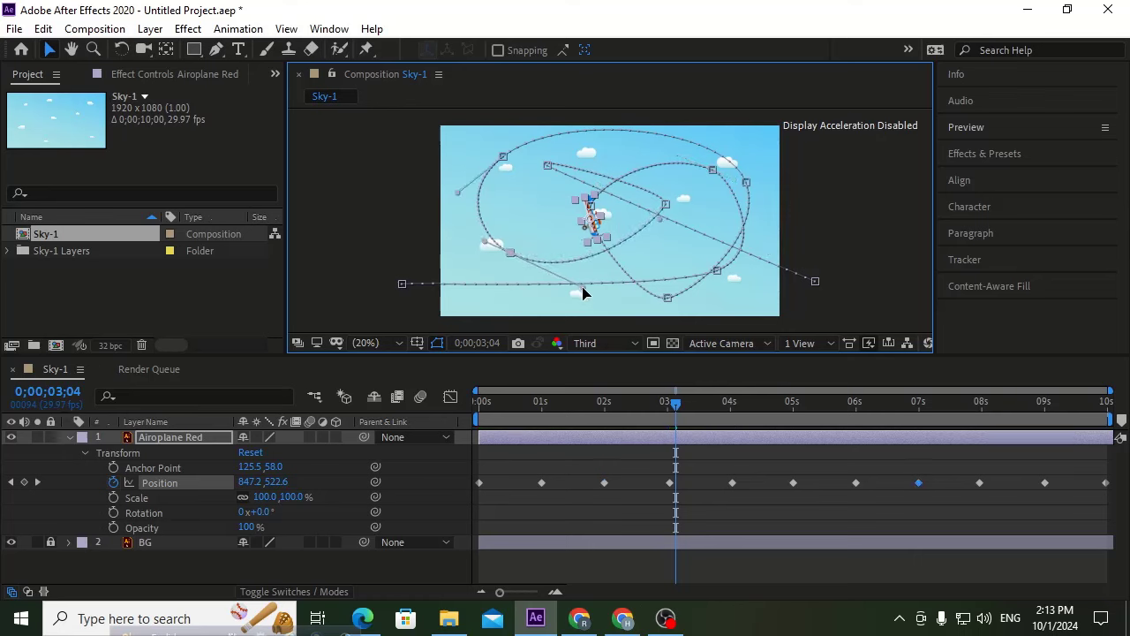
click(667, 204)
drag(670, 195, 655, 131)
drag(669, 220, 671, 239)
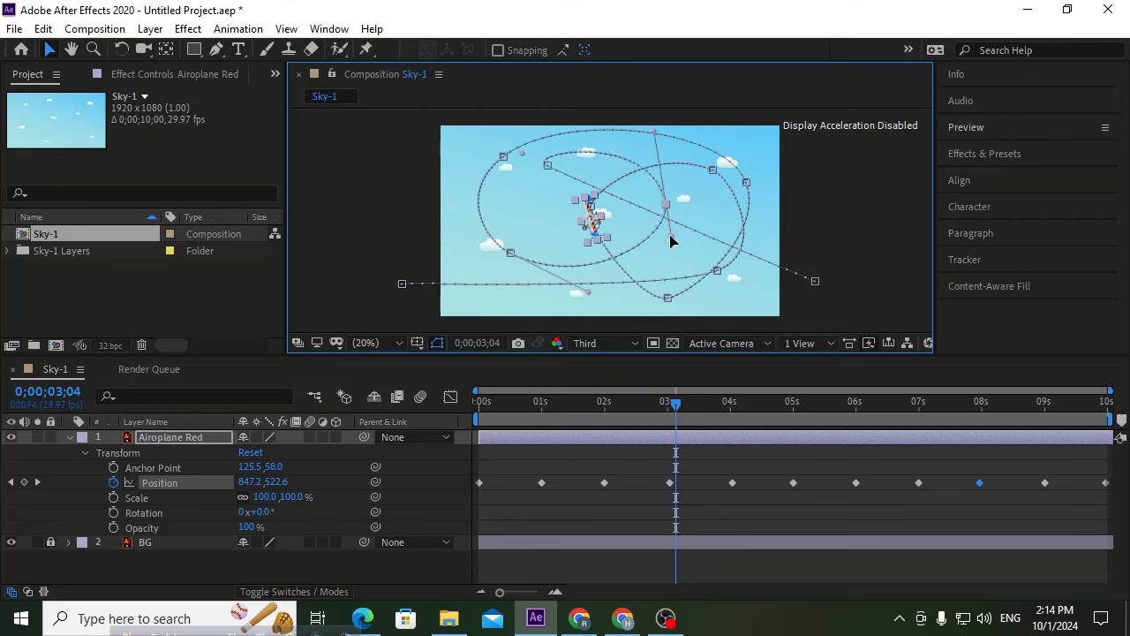
Extend the direction handles horizontally at the 0;00;04;00 keyframe and swing the 0;00;09;00 keyframe's outgoing handle steeply downward.
click(668, 299)
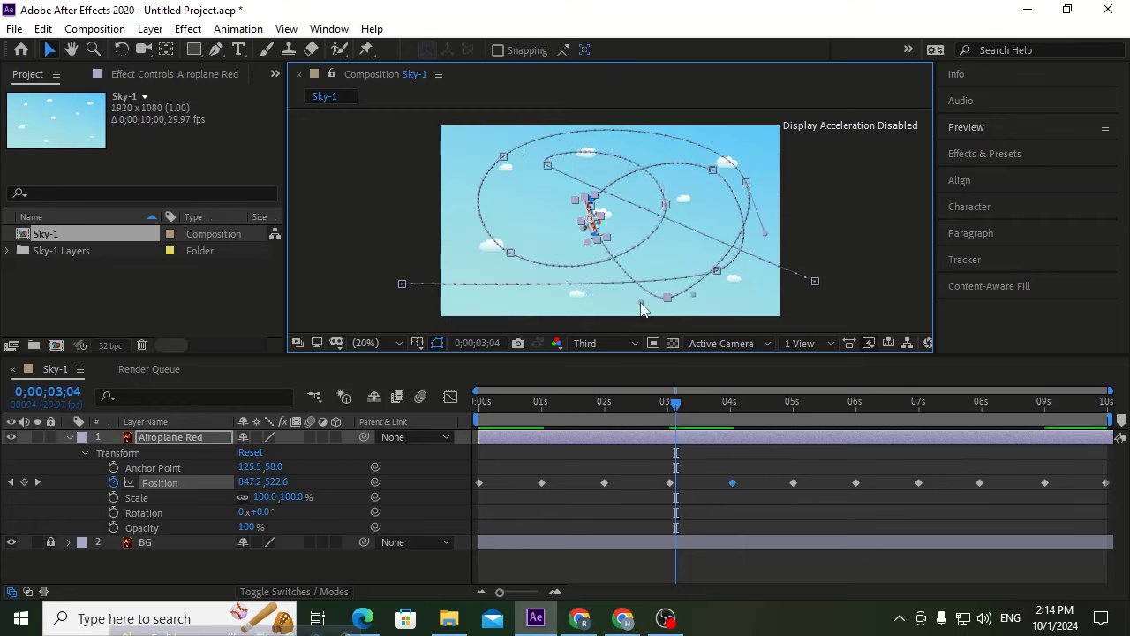
drag(638, 305, 581, 306)
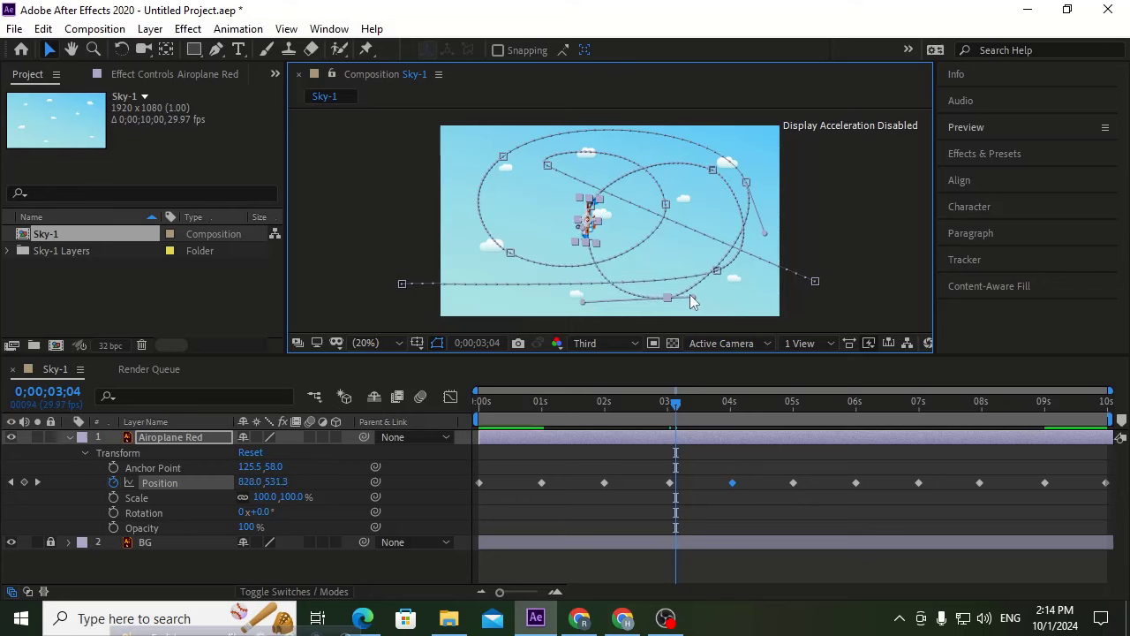
drag(693, 297, 722, 302)
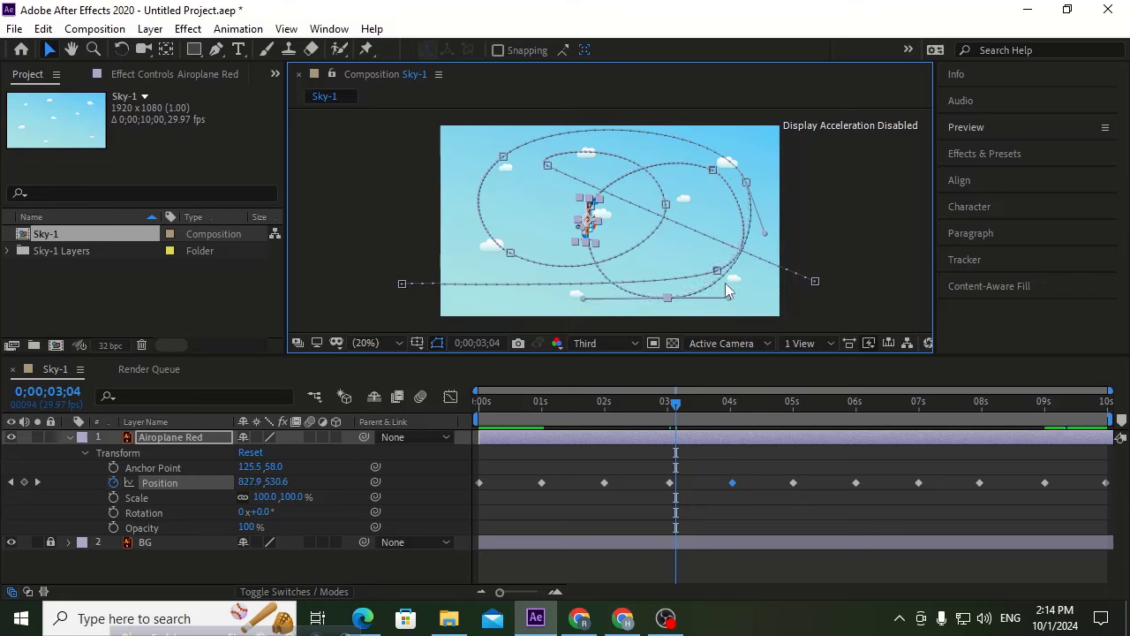
click(549, 167)
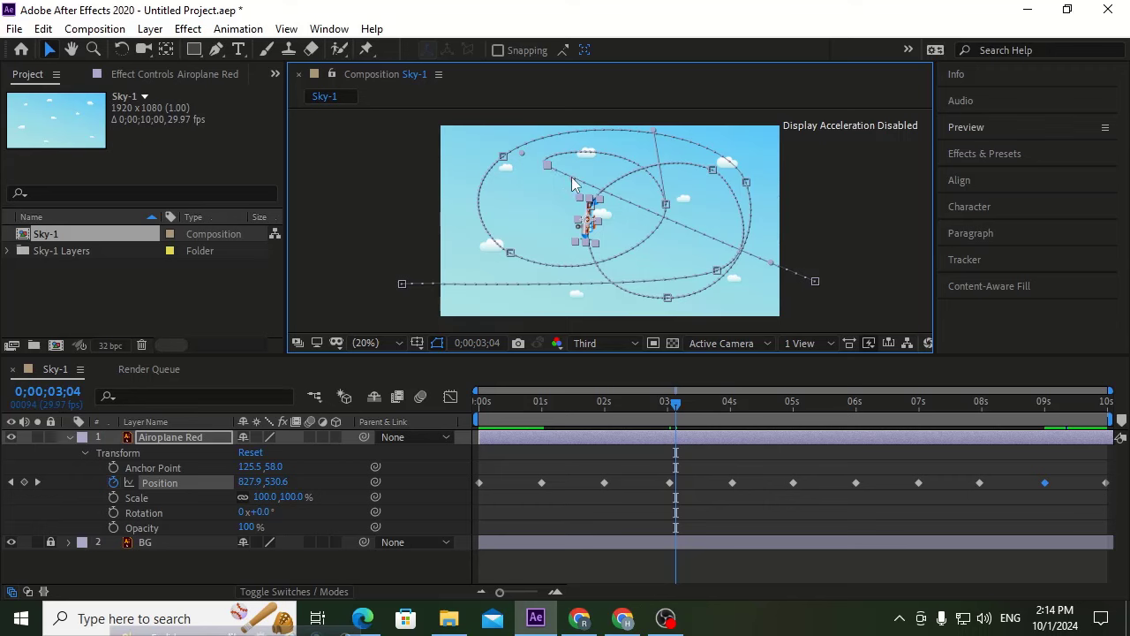
drag(573, 179, 517, 280)
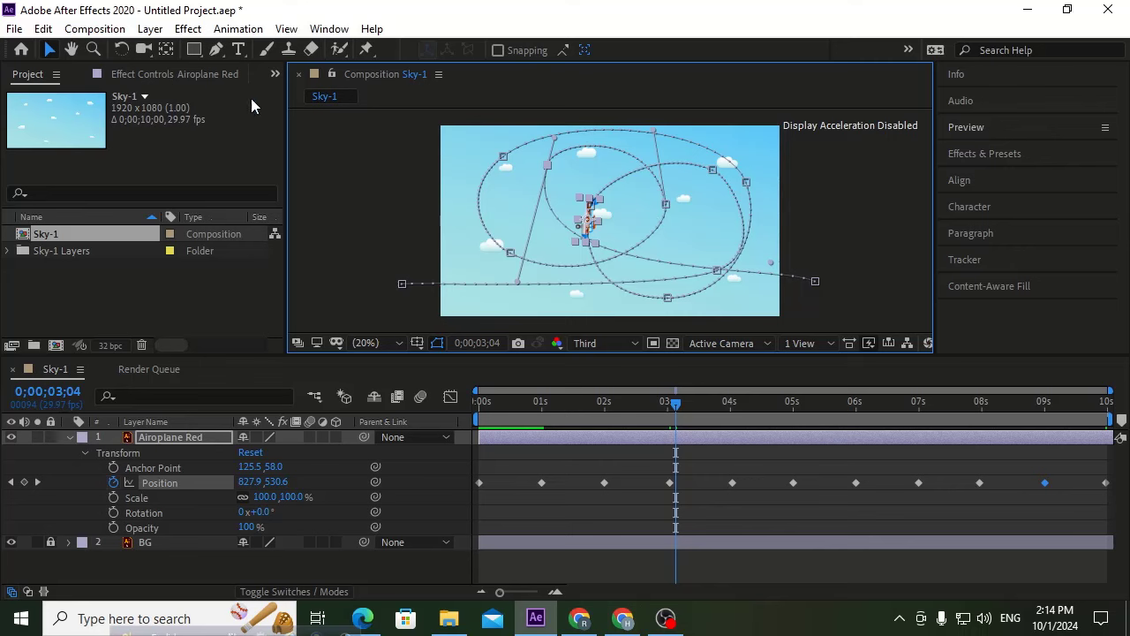
Convert the 0;00;08;00 path point to a corner with the Pen tool and pull short vertical handles out of it.
click(216, 50)
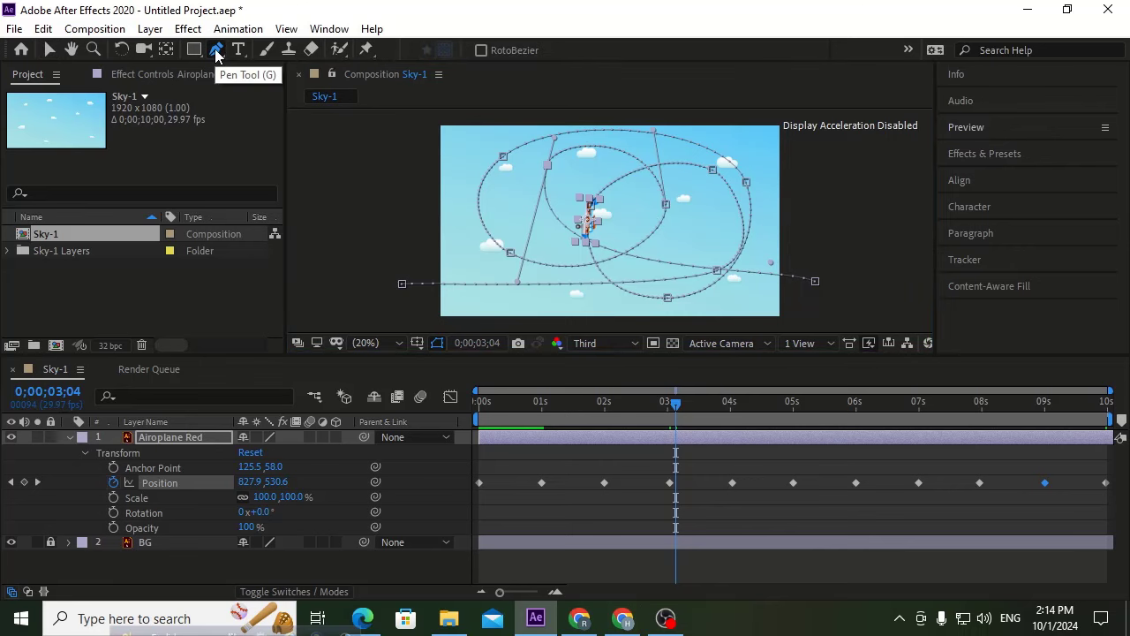
click(666, 207)
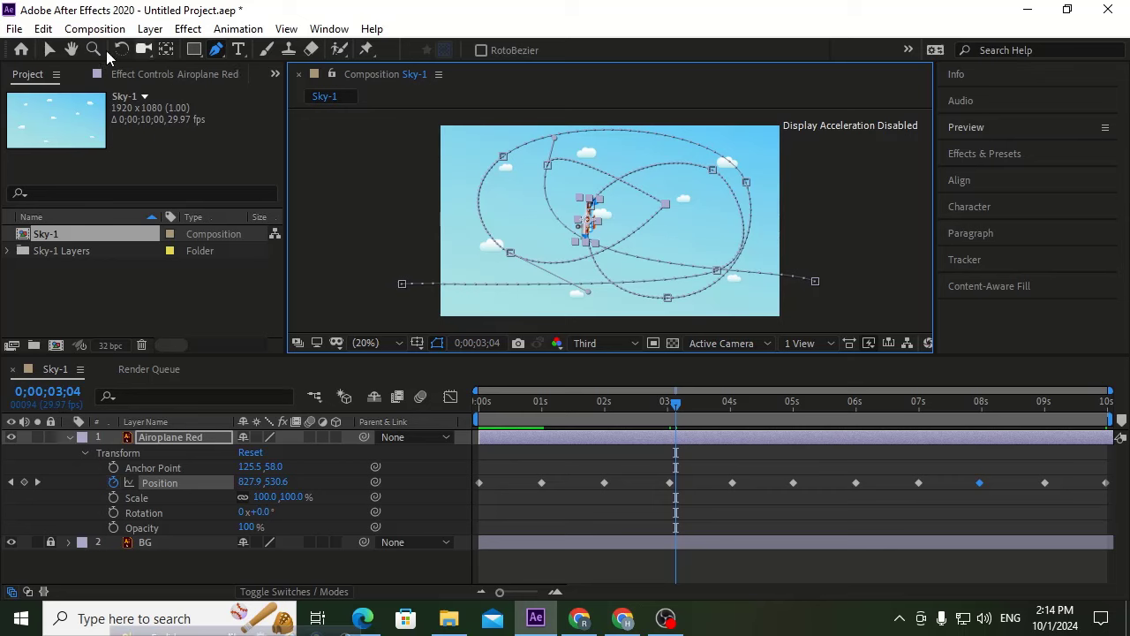
click(49, 49)
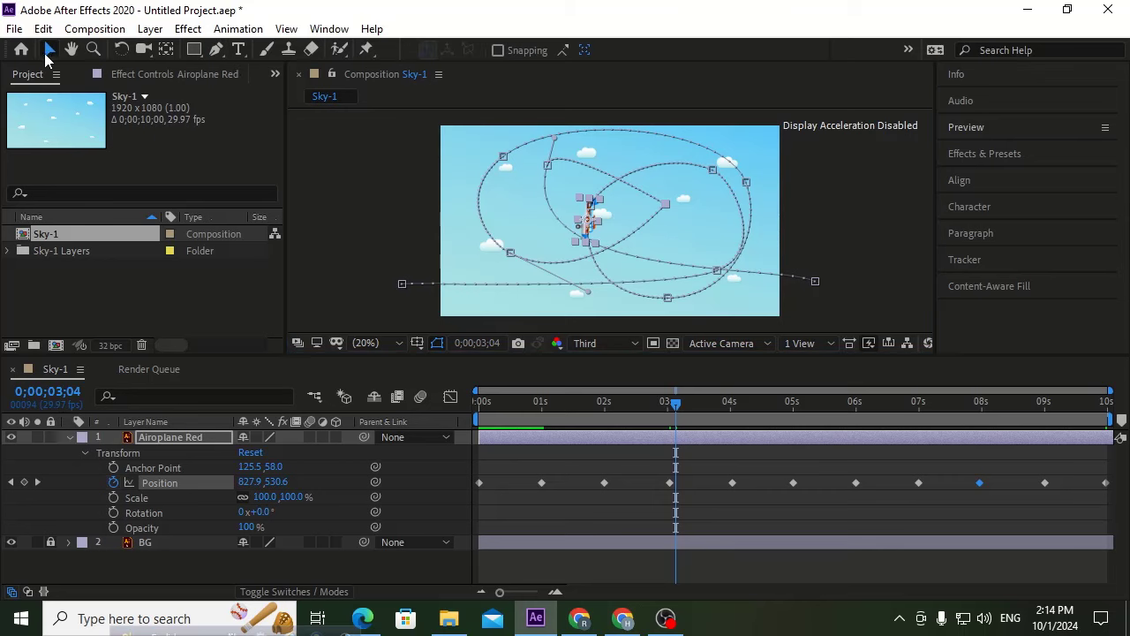
click(216, 50)
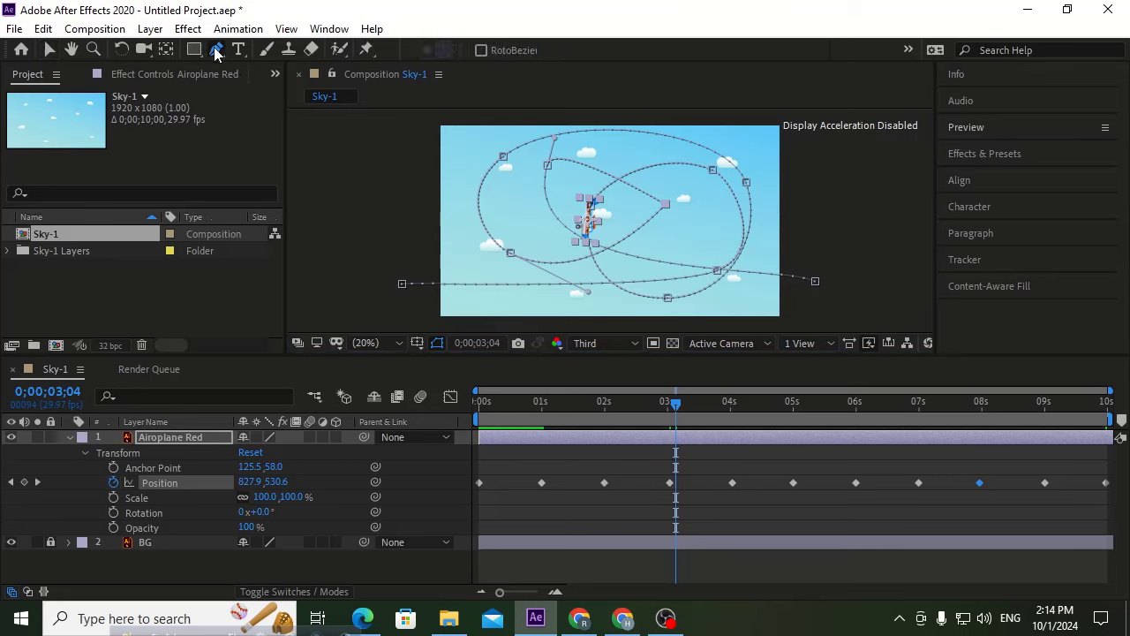
click(665, 205)
drag(664, 205, 665, 180)
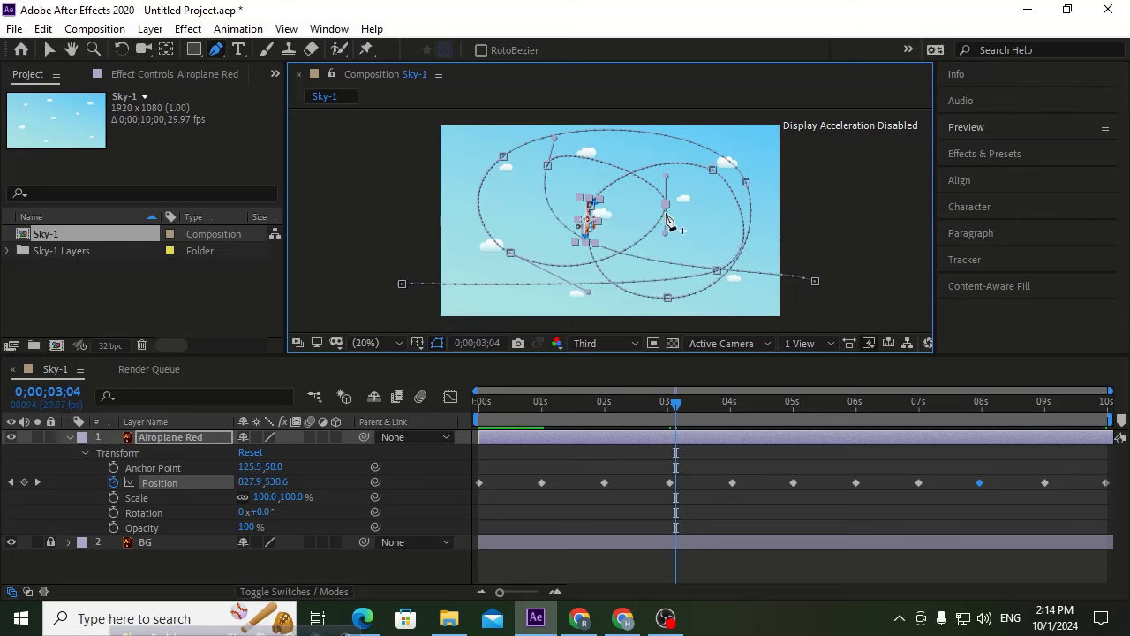
Convert the 0;00;08;00 path point back to a corner with the Pen tool.
click(215, 51)
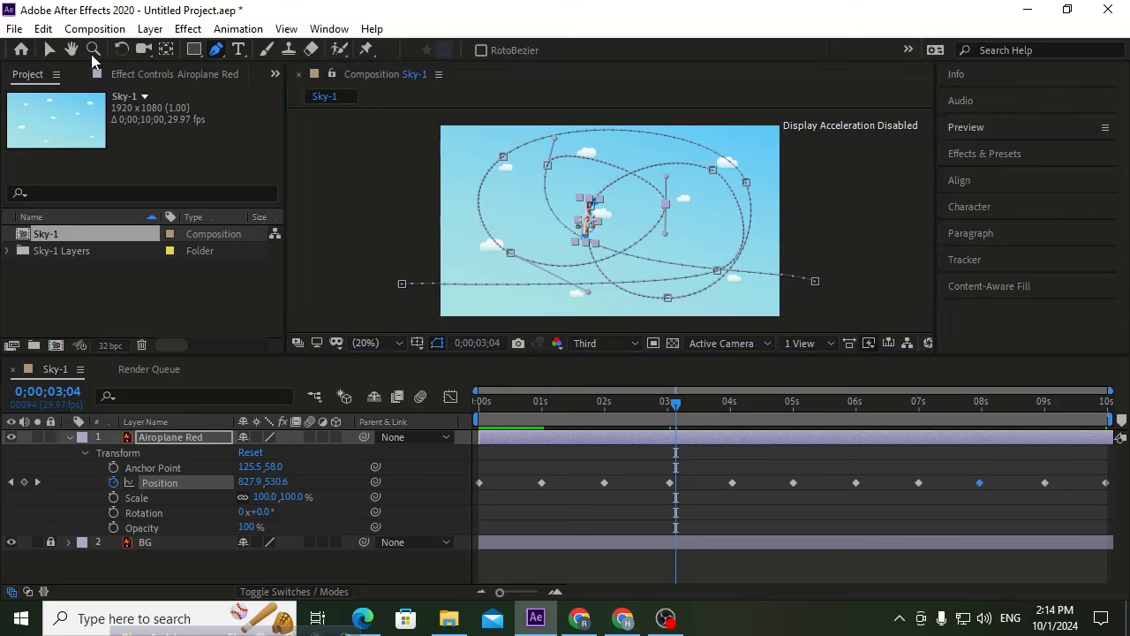
click(56, 52)
click(215, 51)
click(667, 204)
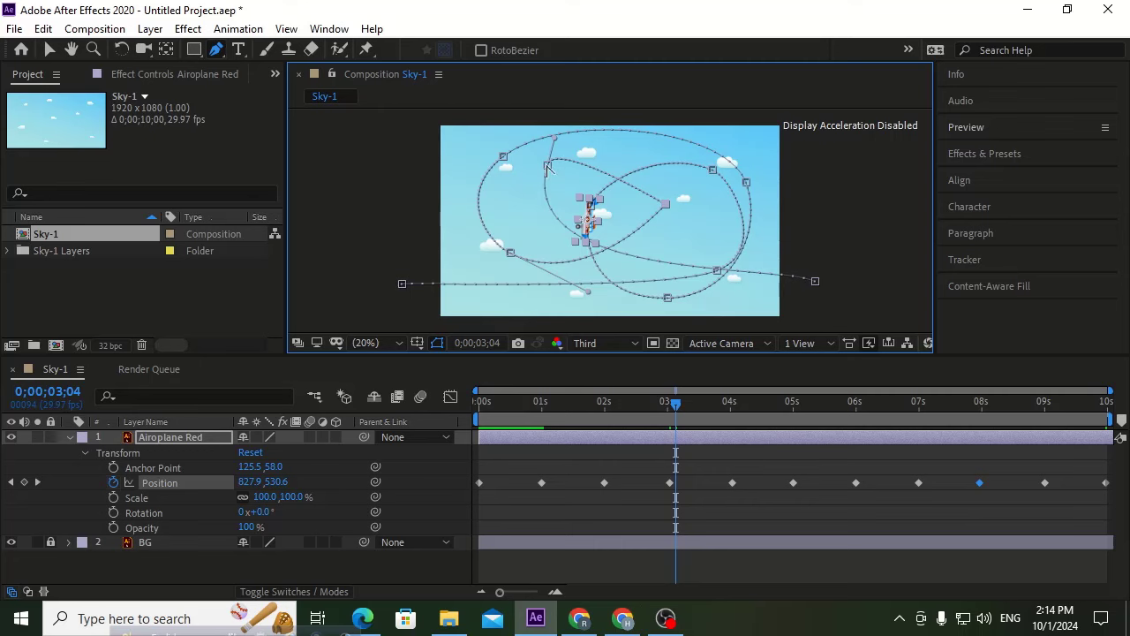
Select the 0;00;06;00 and 0;00;07;00 position keyframes in turn to match them to their points on the motion path.
click(49, 50)
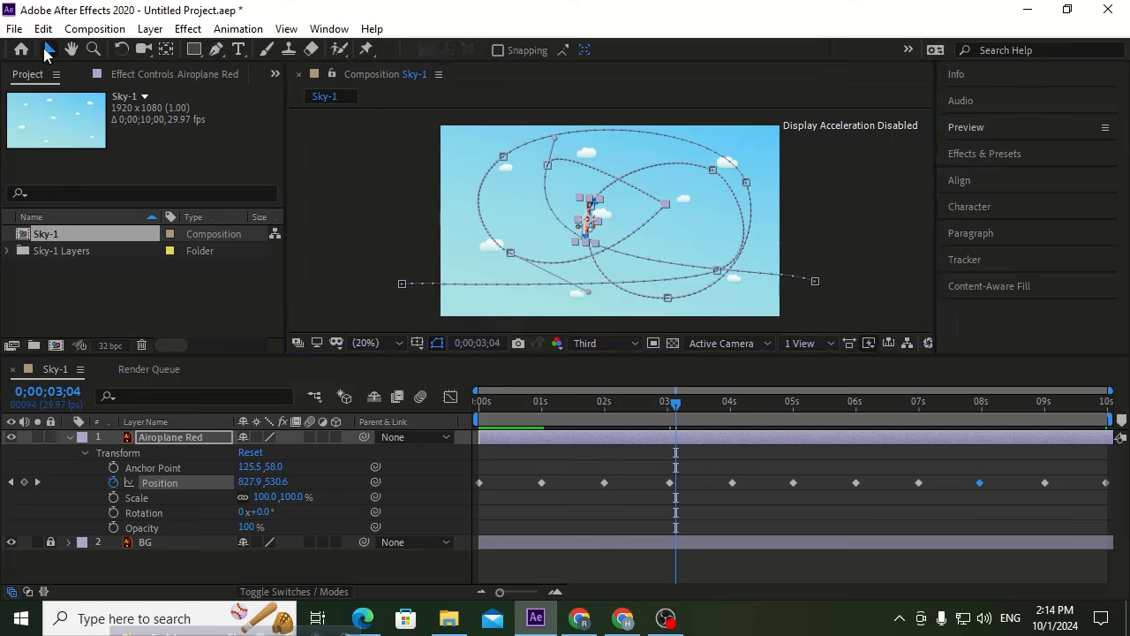
click(504, 157)
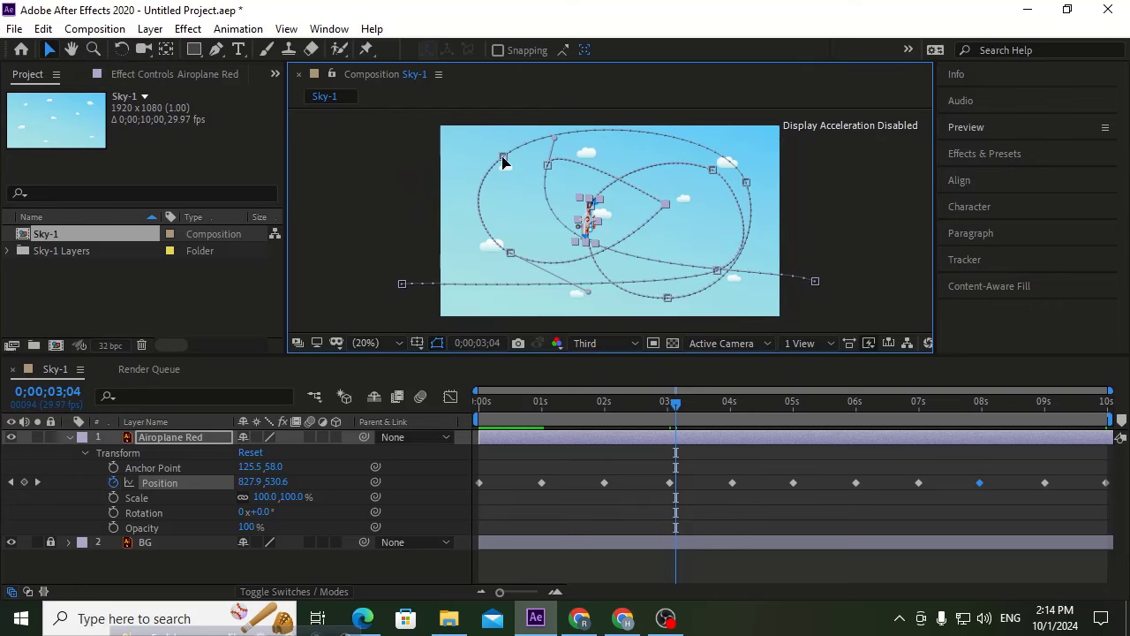
click(510, 252)
click(855, 482)
click(918, 482)
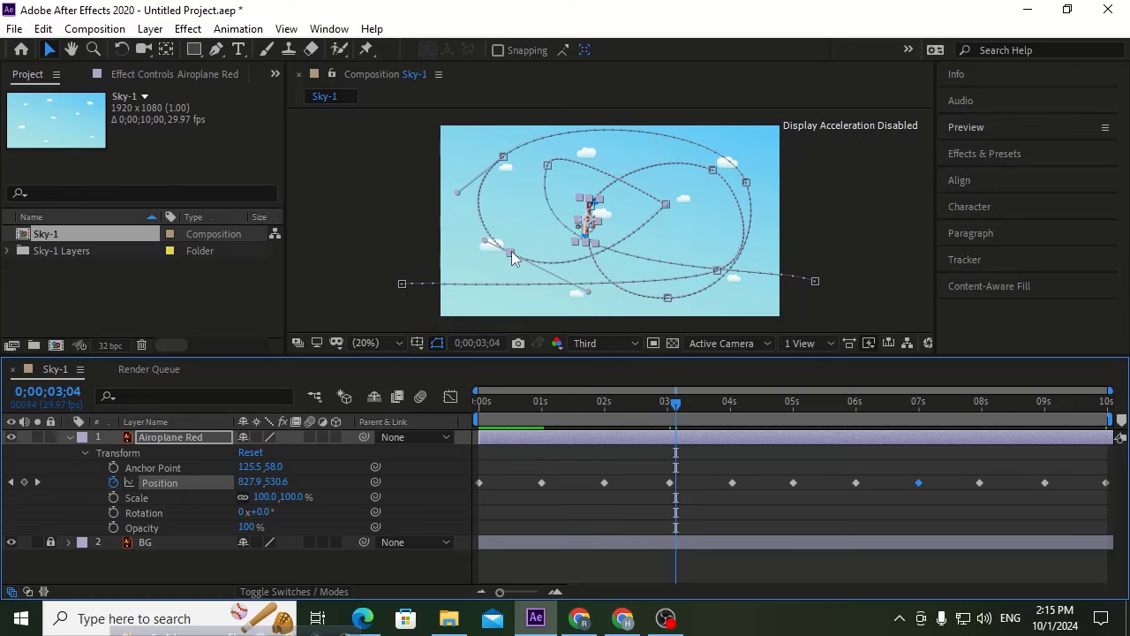
Pull long vertical handles from the 0;00;08;00 path point with the Pen and Selection tools, and angle the final point's handle up and inward.
click(664, 205)
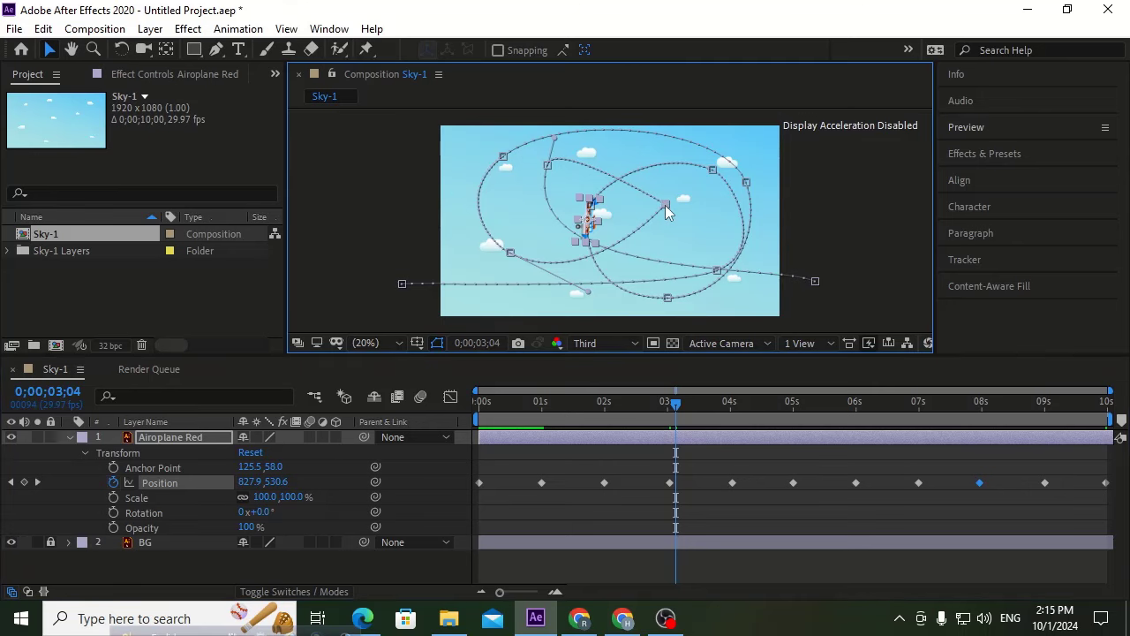
click(217, 51)
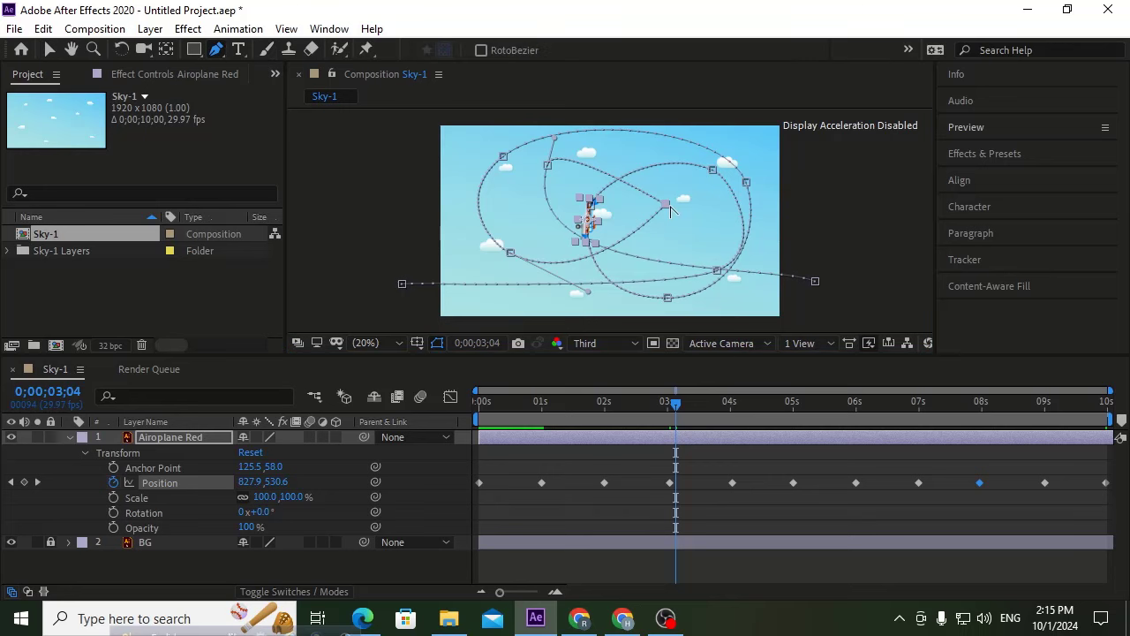
drag(669, 206, 664, 181)
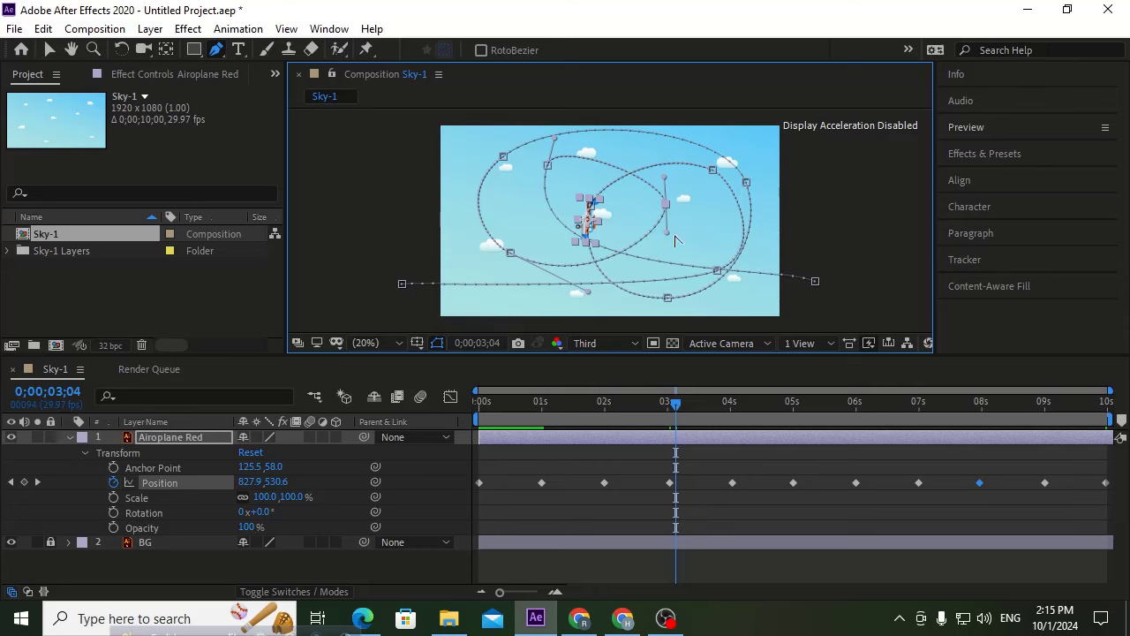
click(49, 49)
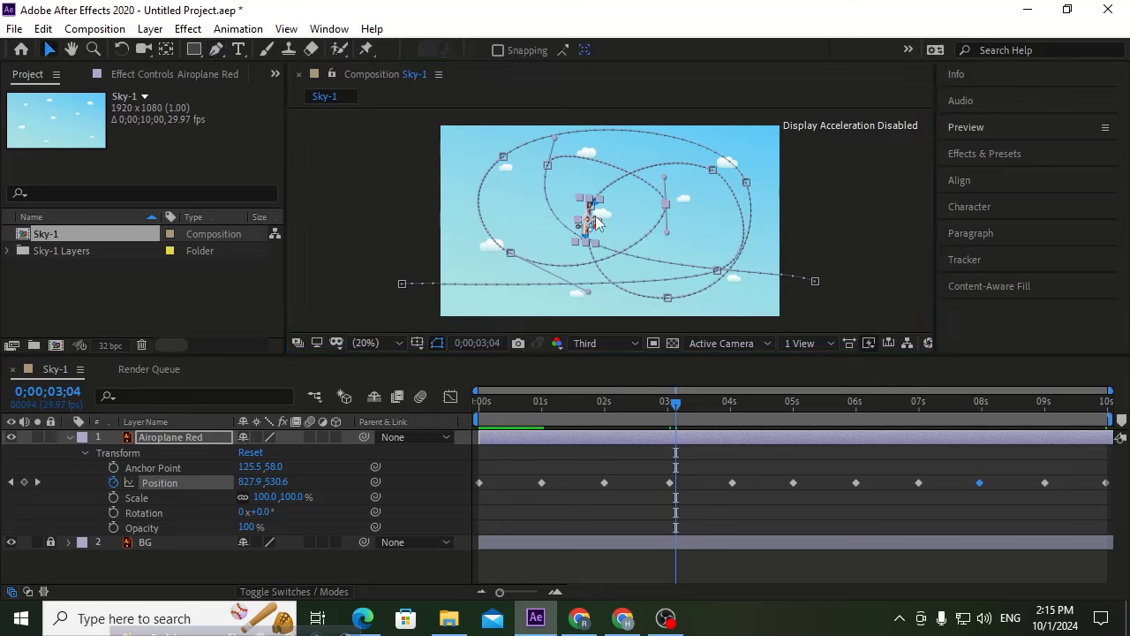
drag(669, 241, 669, 269)
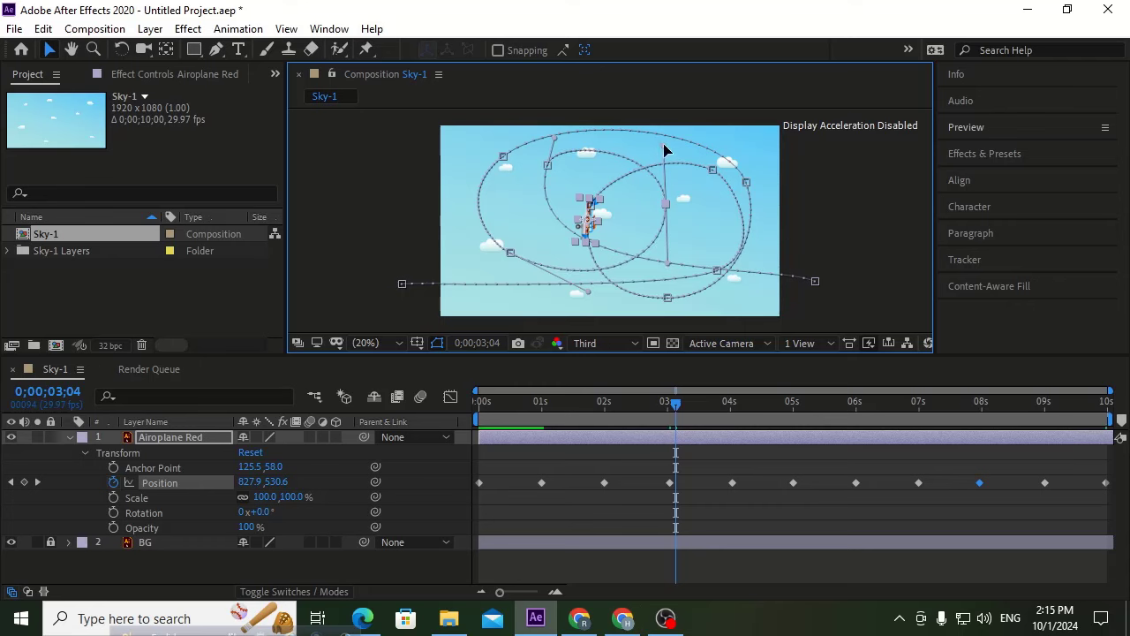
drag(666, 150, 667, 136)
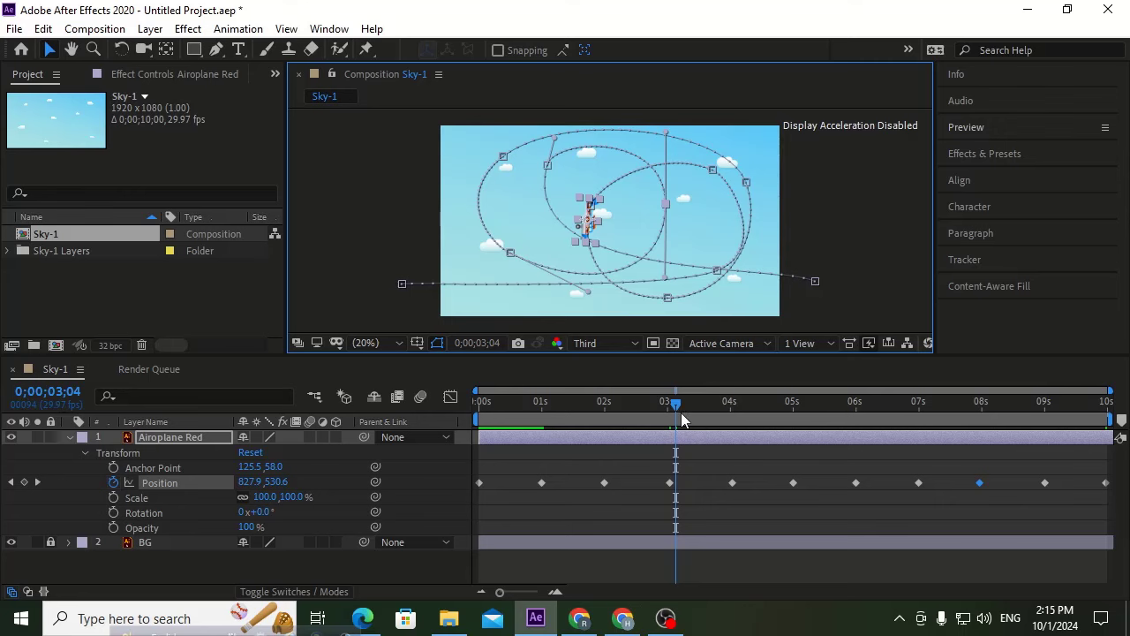
drag(814, 287, 741, 228)
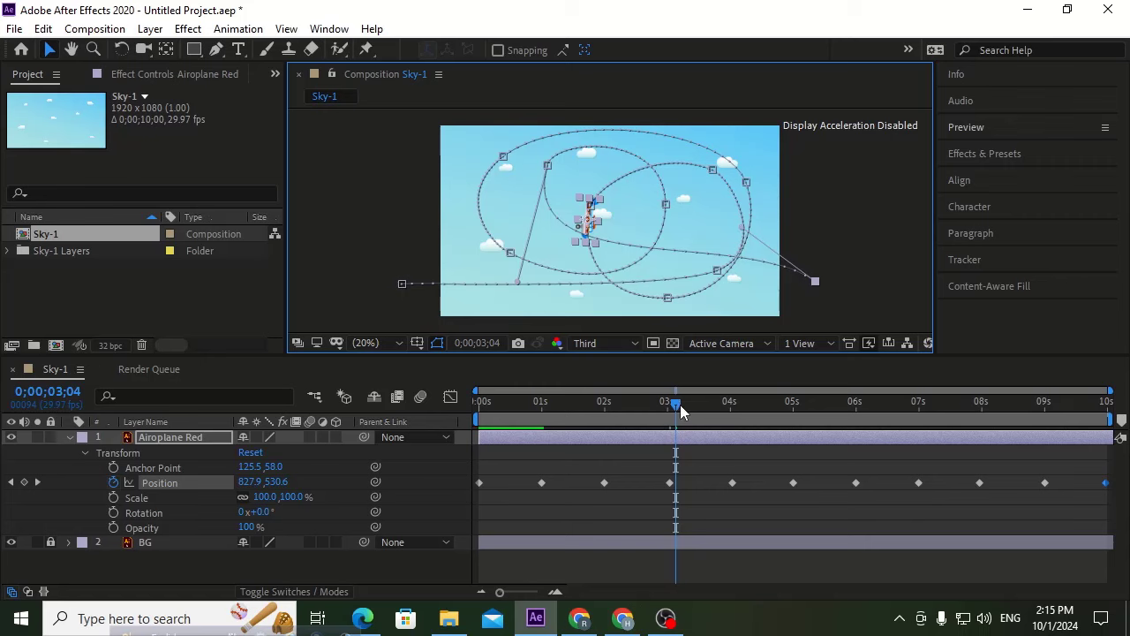
Play the flight from 0;00;00;00 and inspect the airplane's position at the top of the frame at 0;00;05;19.
drag(680, 411, 382, 418)
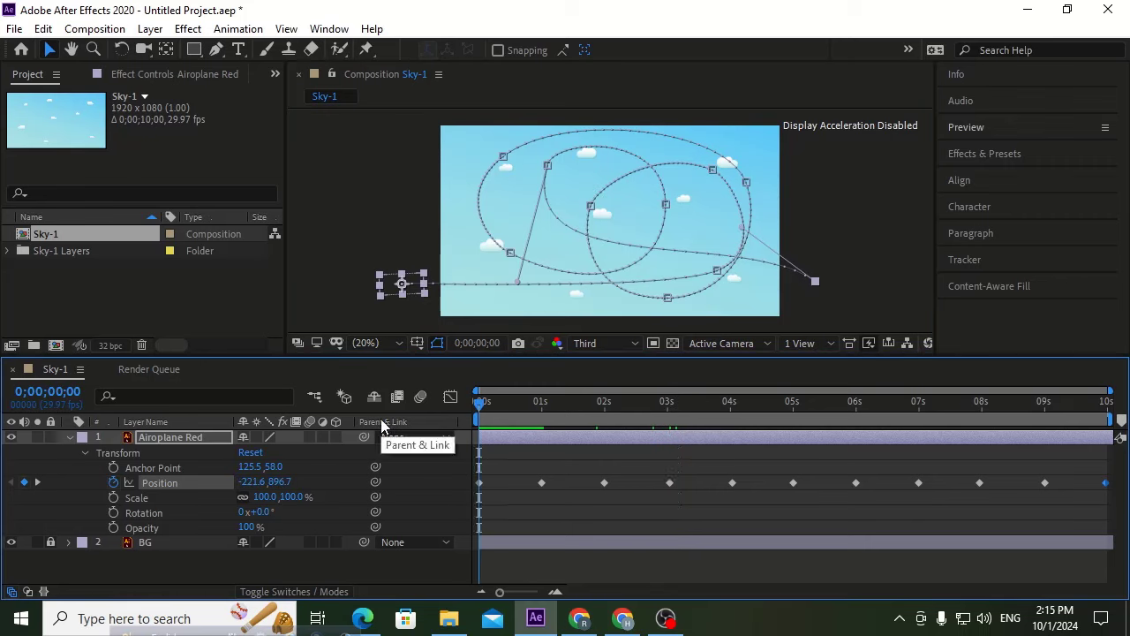
key(space)
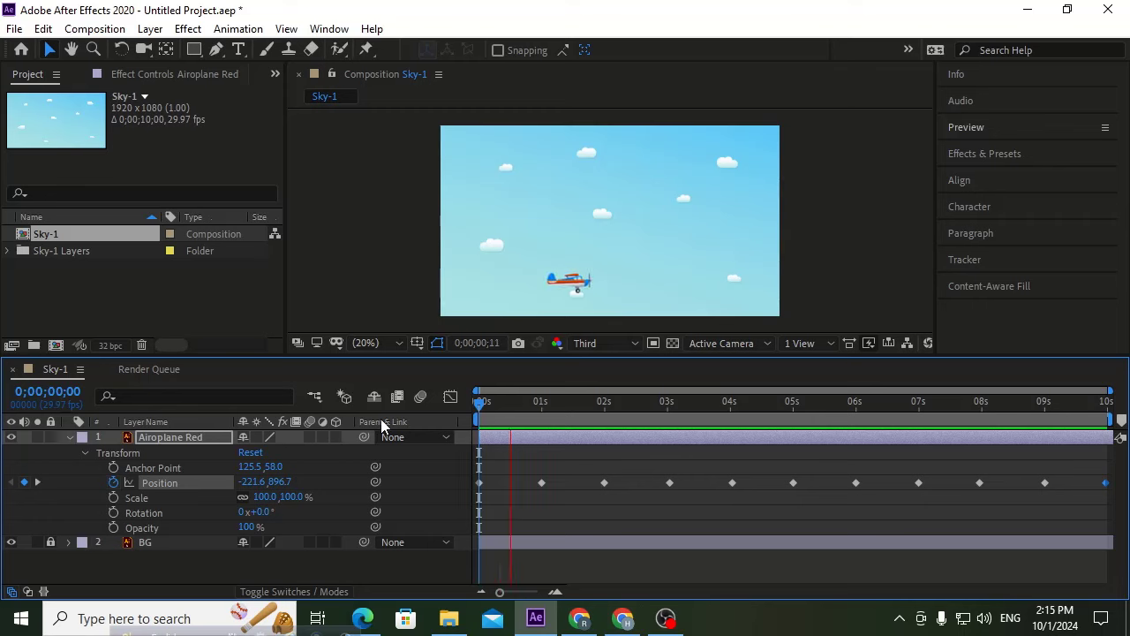
drag(649, 406, 834, 406)
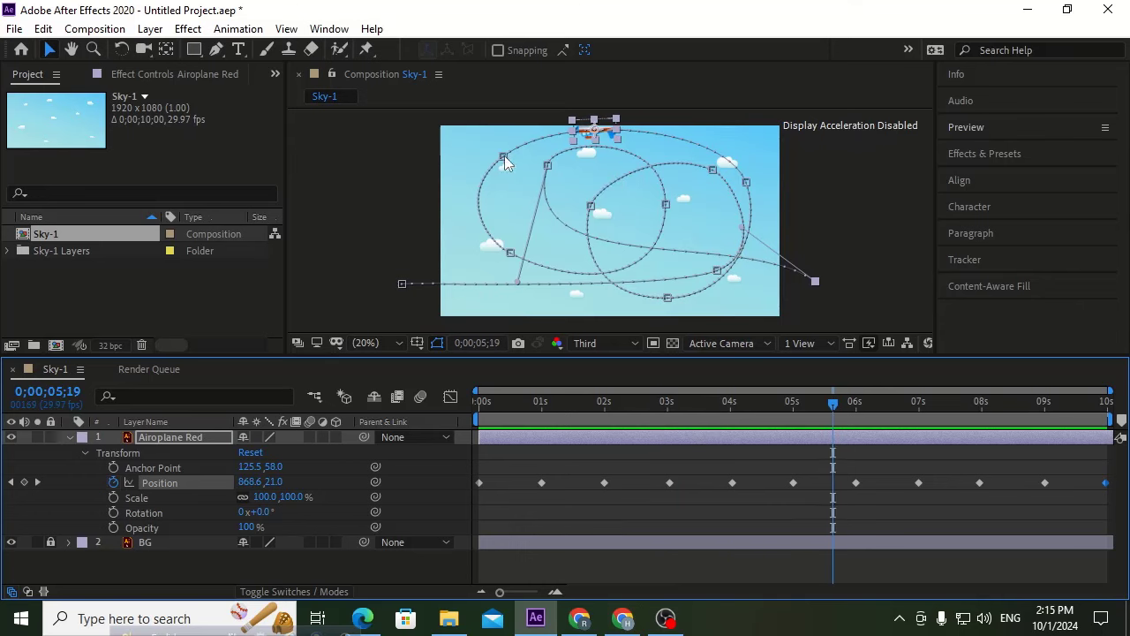
Lower the path points at the 0;00;05;00, 0;00;06;00 and 0;00;07;00 keyframes and adjust their handles to keep the top curve inside the frame.
drag(504, 155, 506, 172)
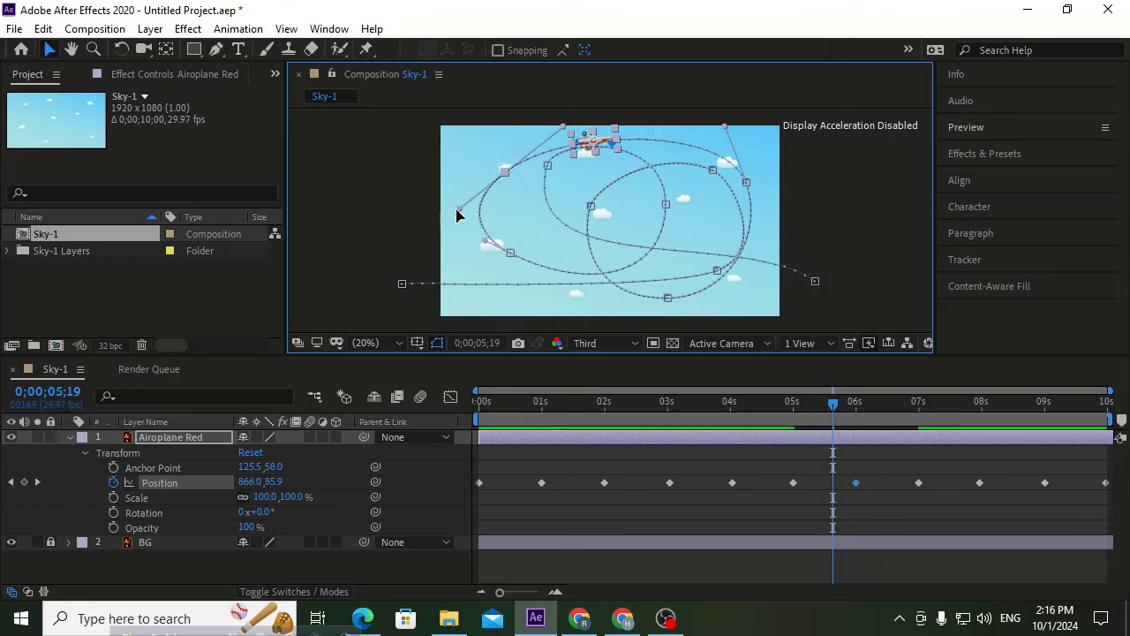
drag(456, 214, 512, 279)
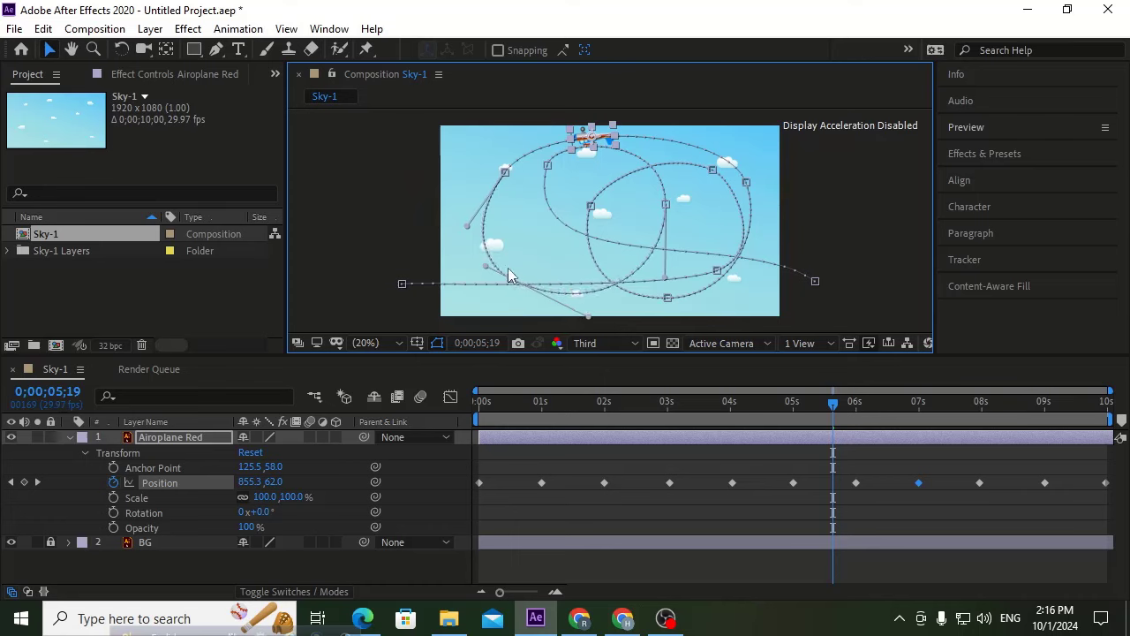
click(504, 172)
drag(542, 119, 531, 118)
drag(746, 186, 748, 193)
drag(769, 247, 755, 258)
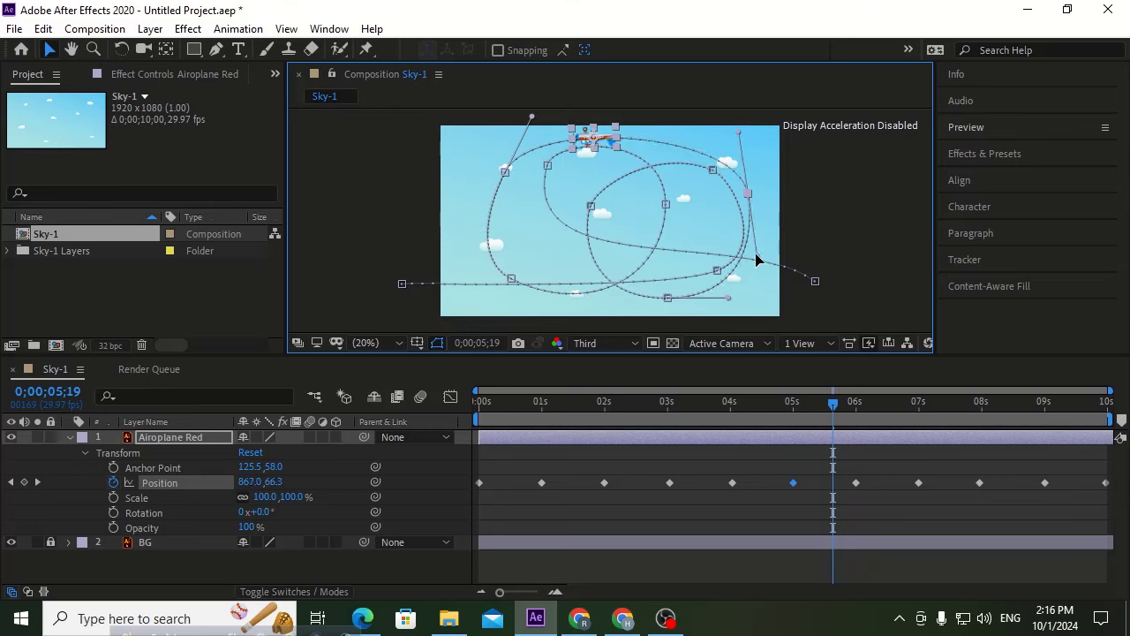
Preview the flight from 0;00;00;00, and extend the first path point's handle slightly downward to reshape the airplane's entry.
drag(621, 399, 385, 432)
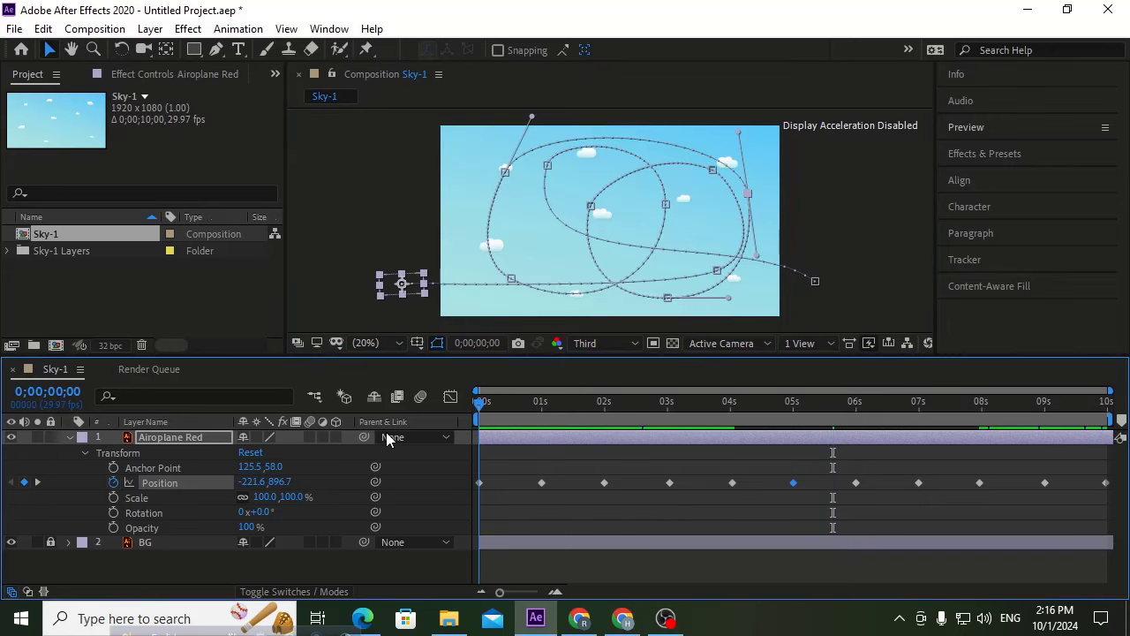
key(space)
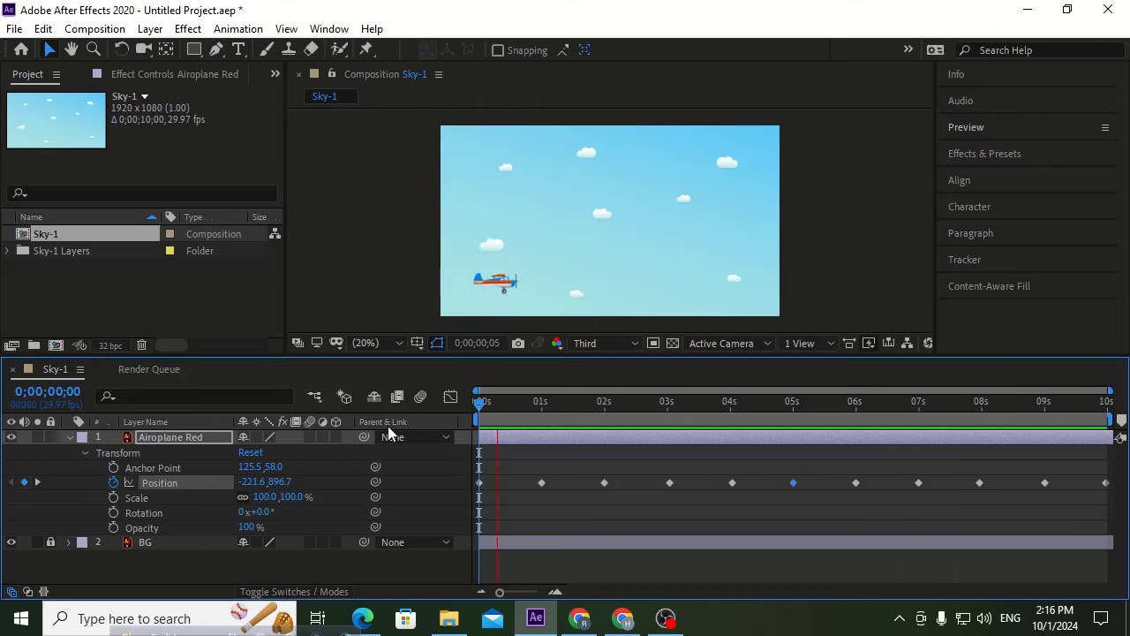
key(space)
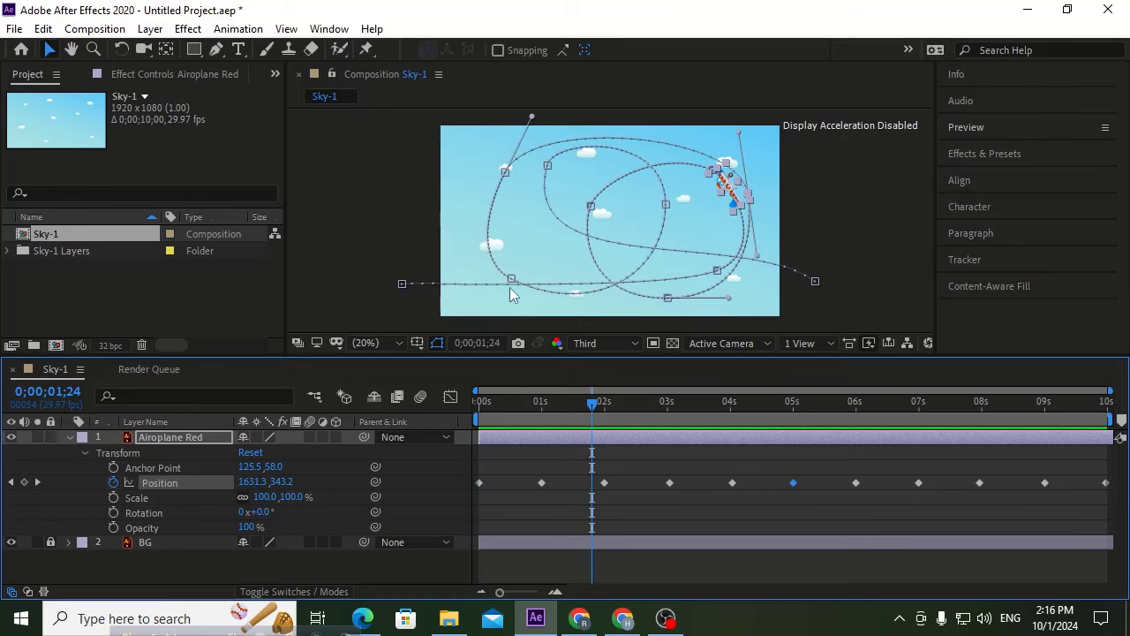
click(401, 285)
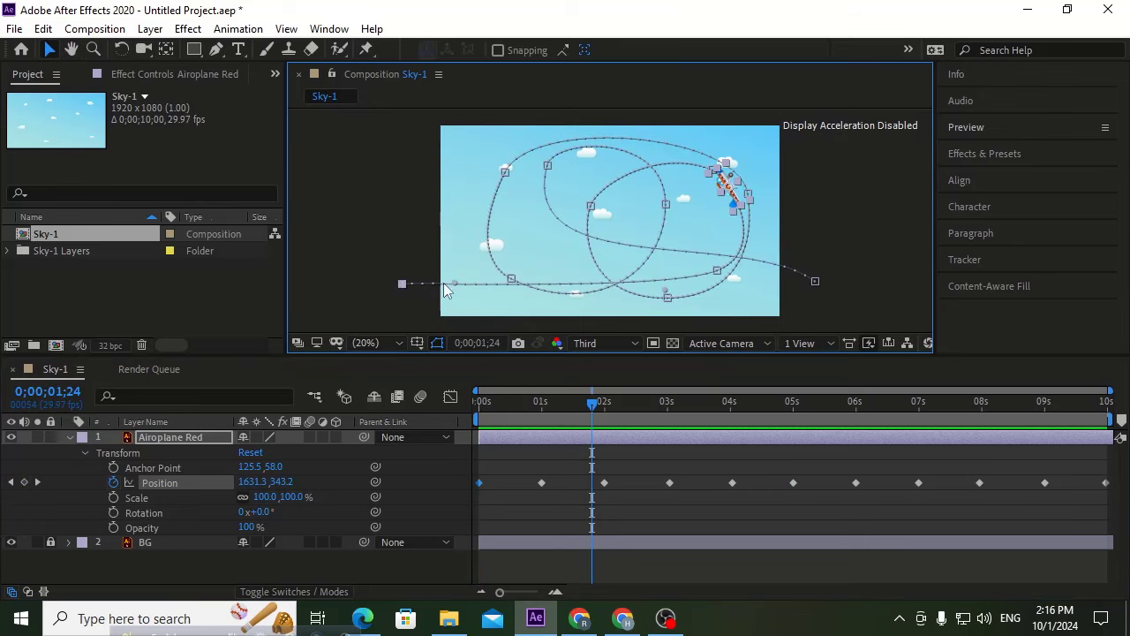
drag(457, 289, 470, 297)
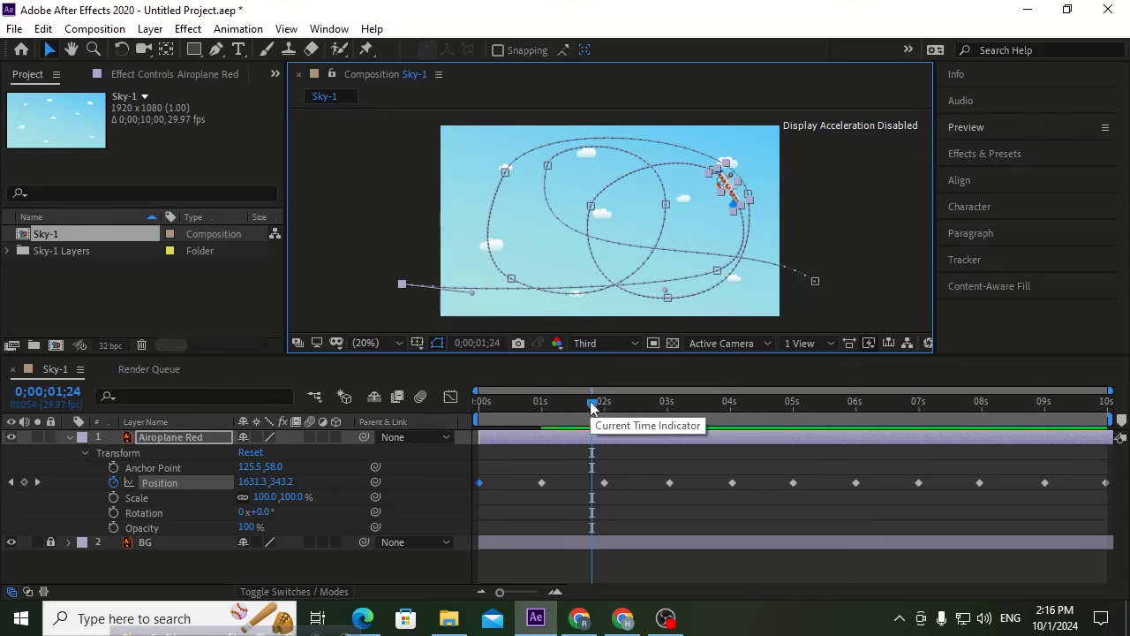
Try delaying the 0;00;01;00 position keyframe to about halfway toward the 0;00;02;00 keyframe, and return it to its original time.
drag(593, 402, 541, 403)
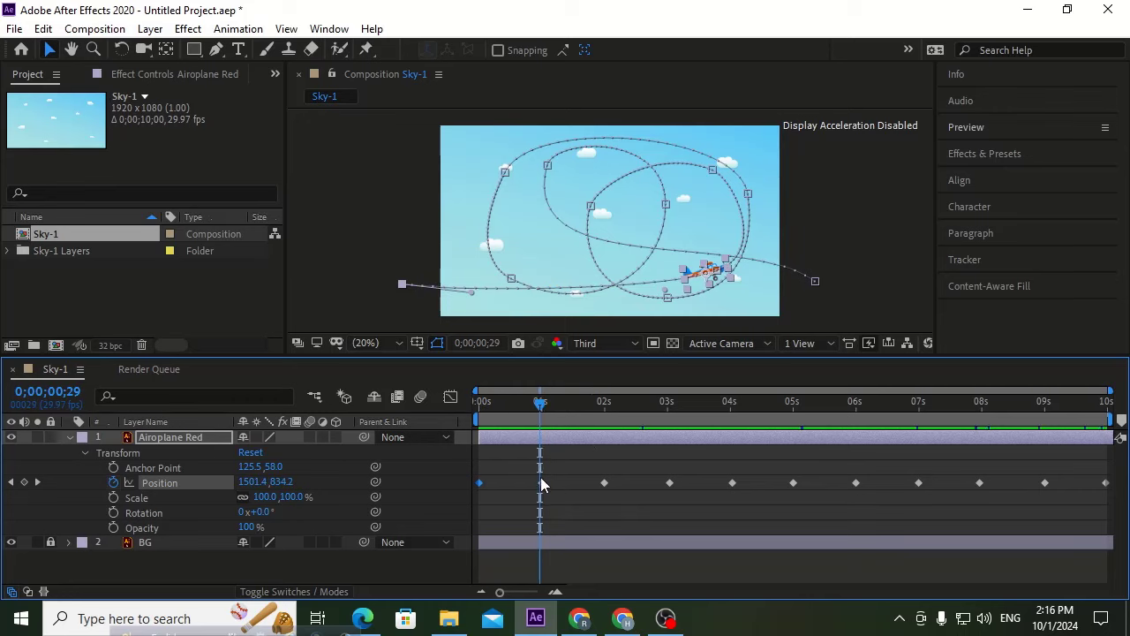
drag(541, 484, 572, 487)
drag(538, 410, 608, 419)
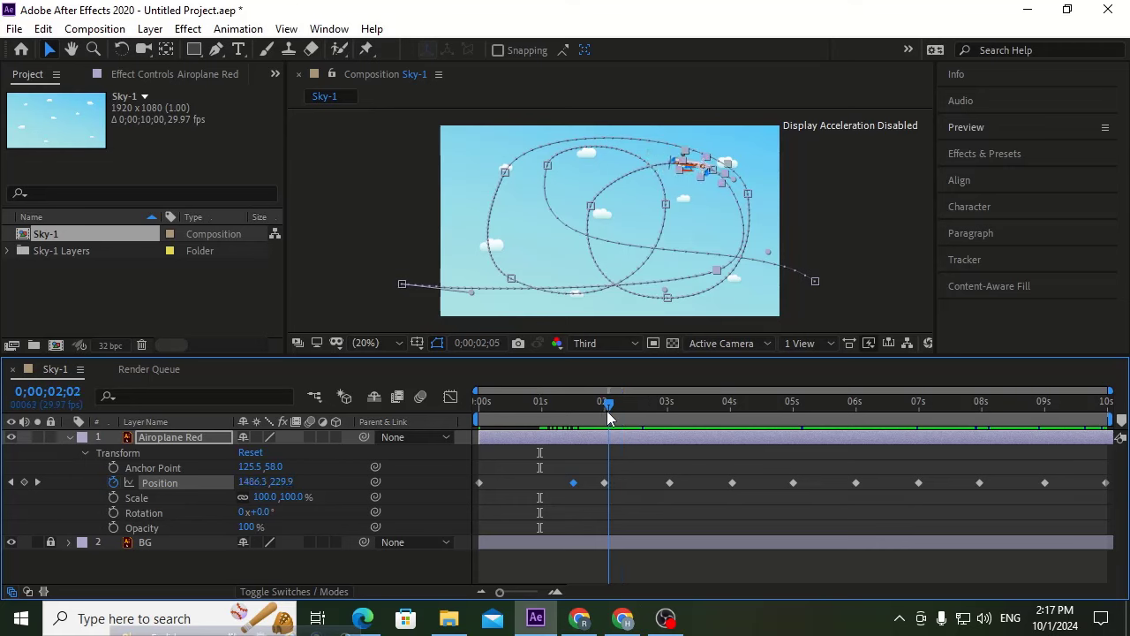
drag(574, 482, 570, 481)
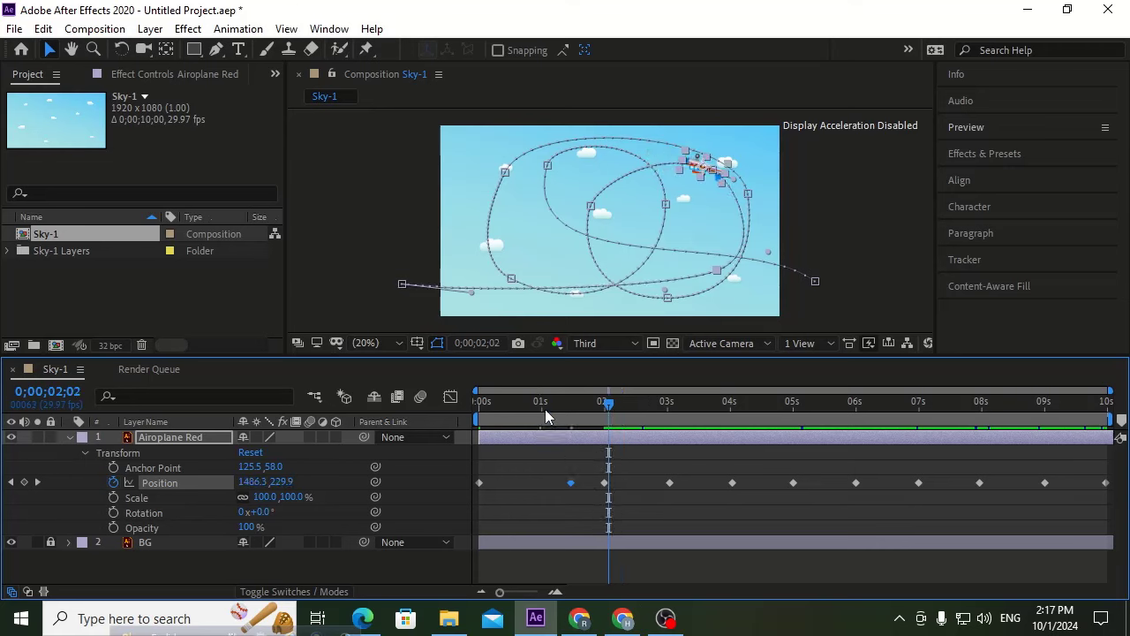
key(ctrl+z)
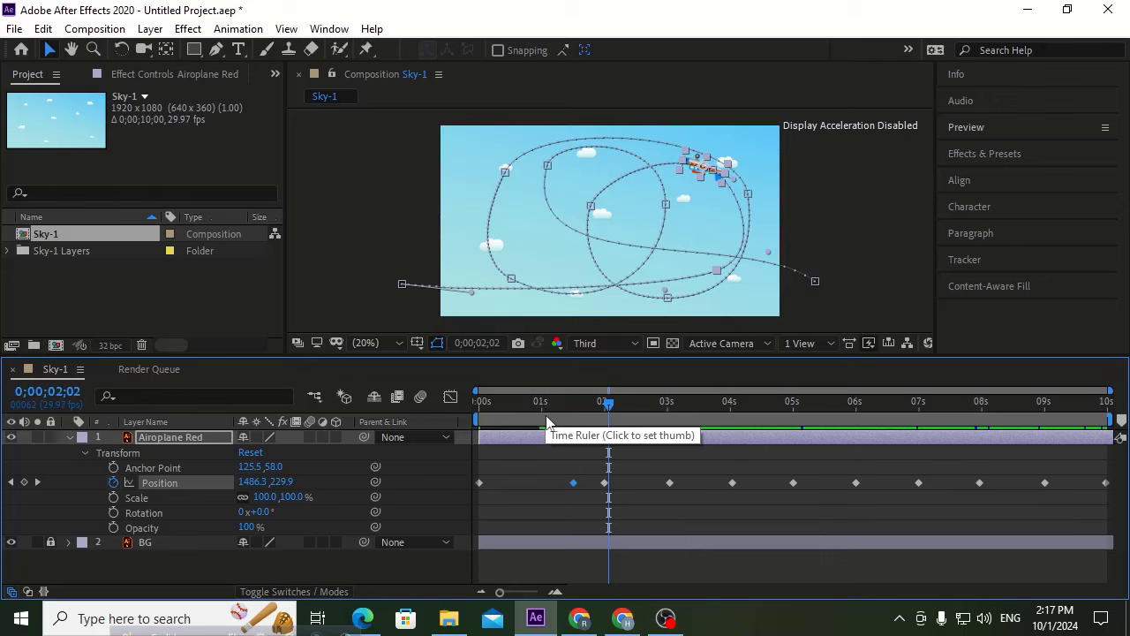
click(547, 422)
drag(573, 482, 540, 482)
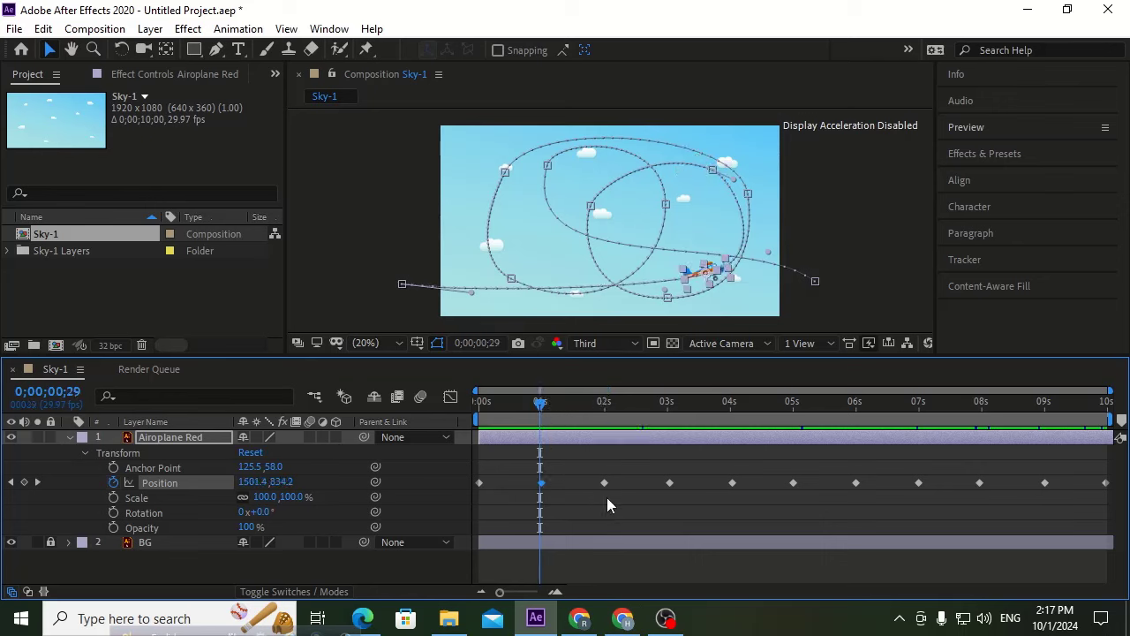
Try delaying the 0;00;02;00 position keyframe to 0;00;02;16, preview the timing, and undo the retiming.
drag(540, 421, 616, 411)
drag(601, 487, 641, 485)
drag(612, 404, 432, 415)
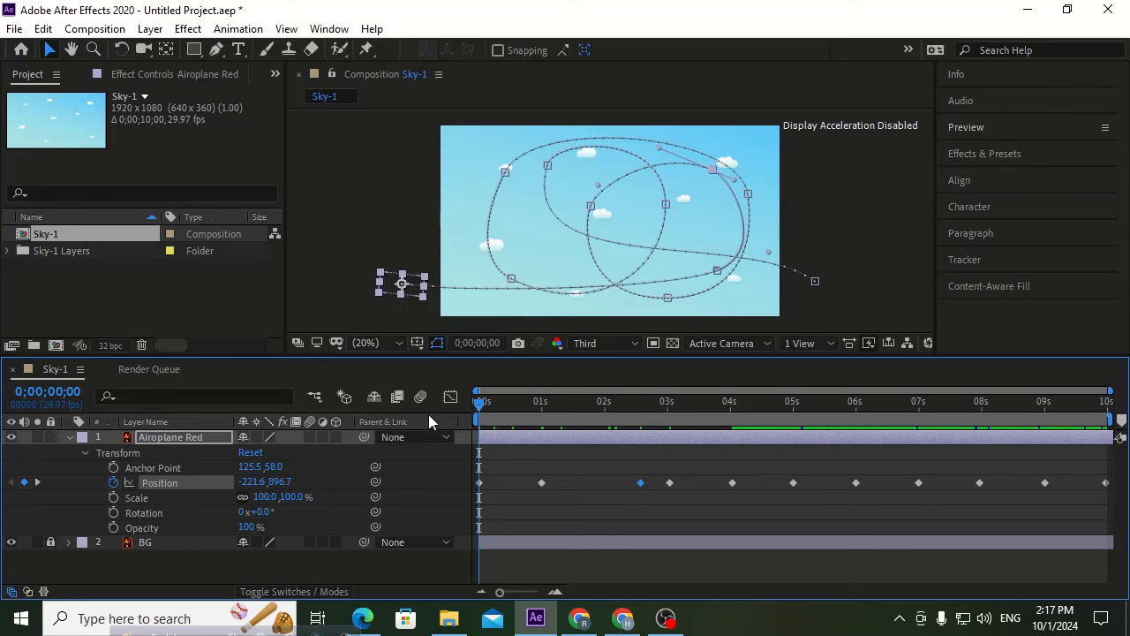
key(space)
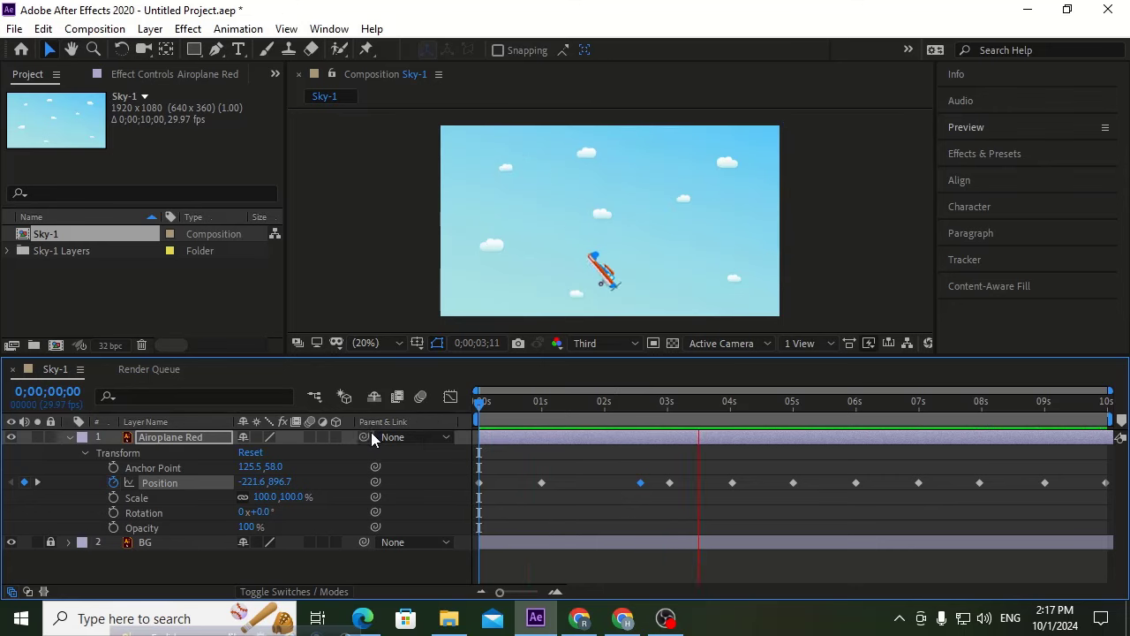
key(space)
drag(612, 407, 579, 408)
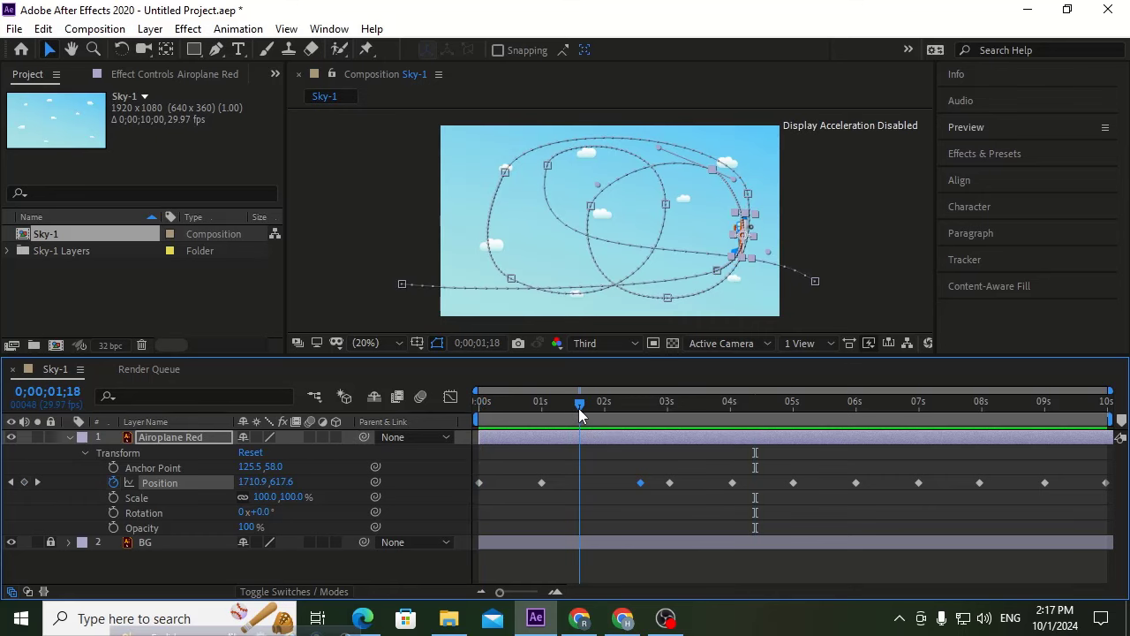
drag(639, 483, 637, 483)
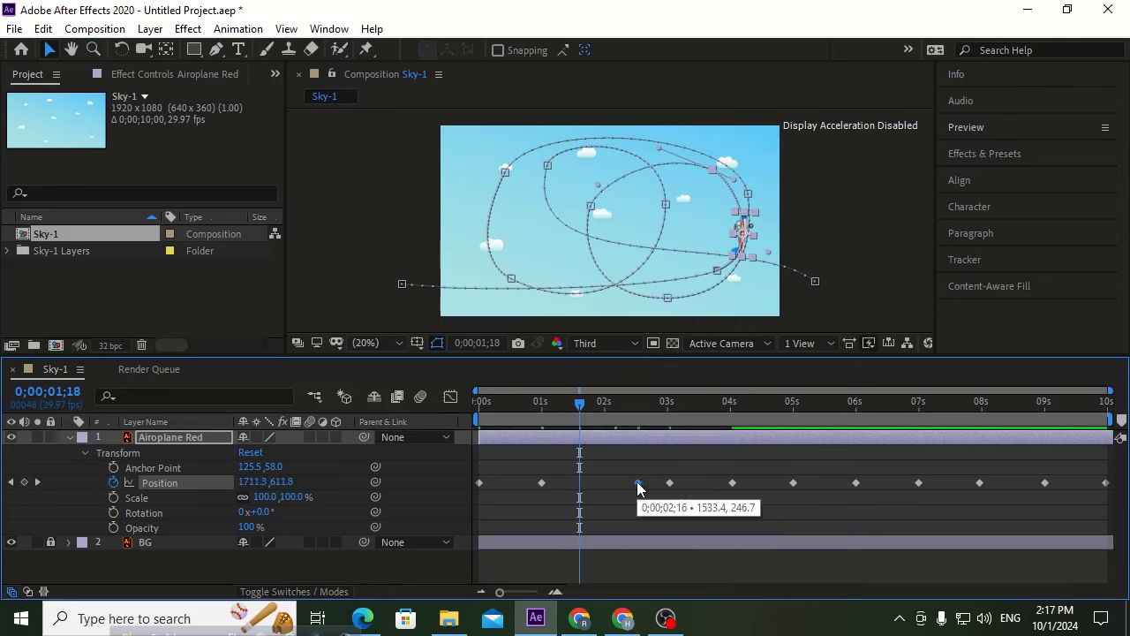
key(space)
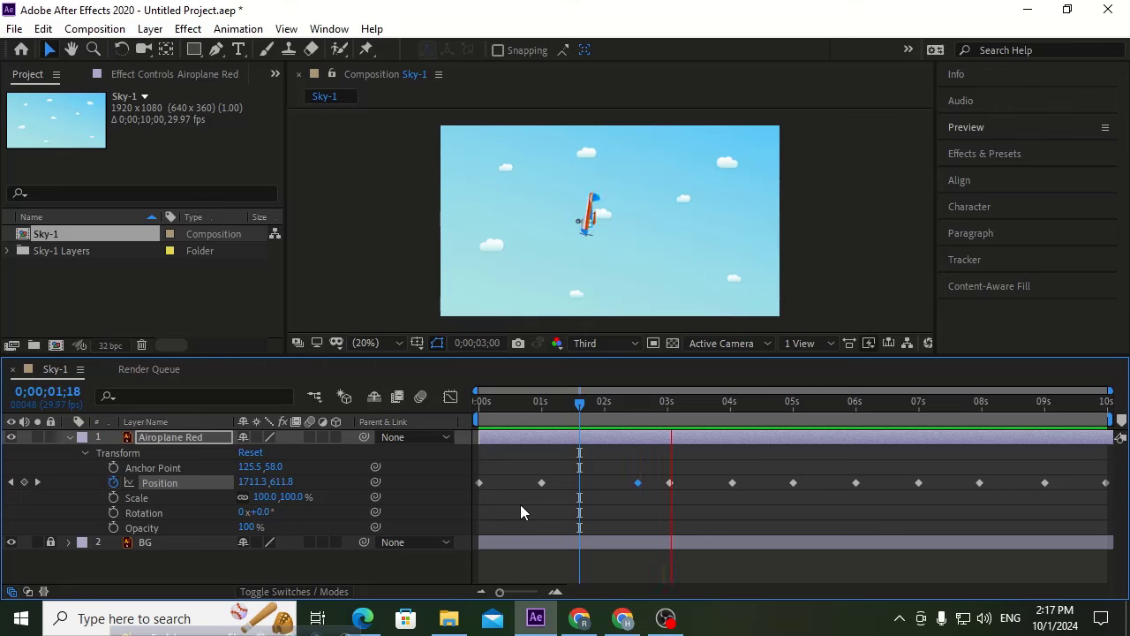
click(635, 483)
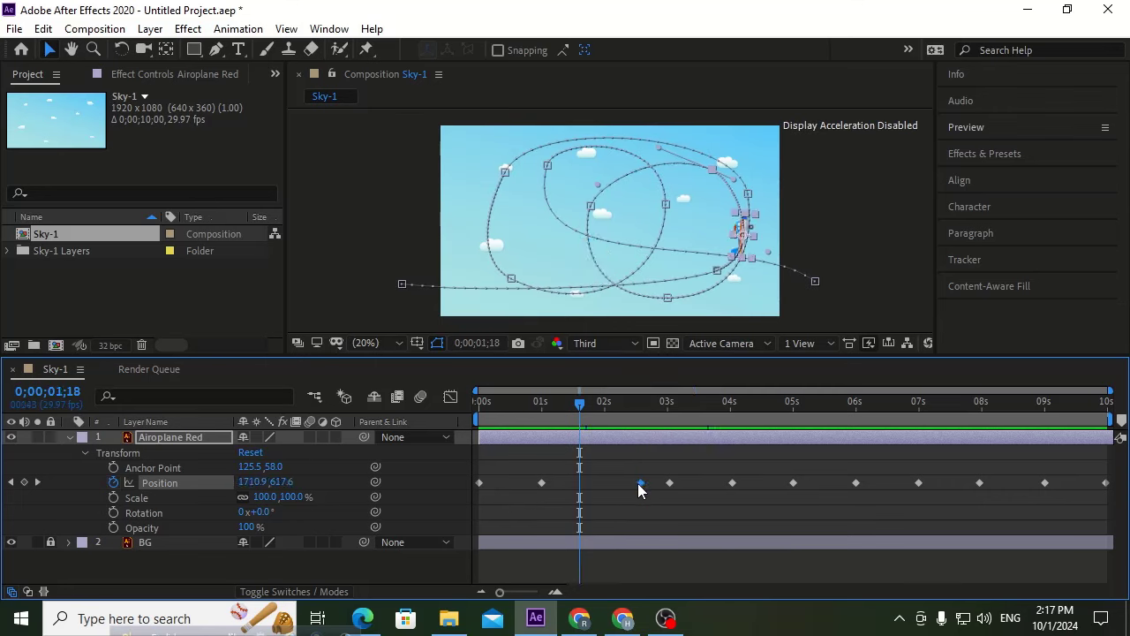
key(ctrl+z)
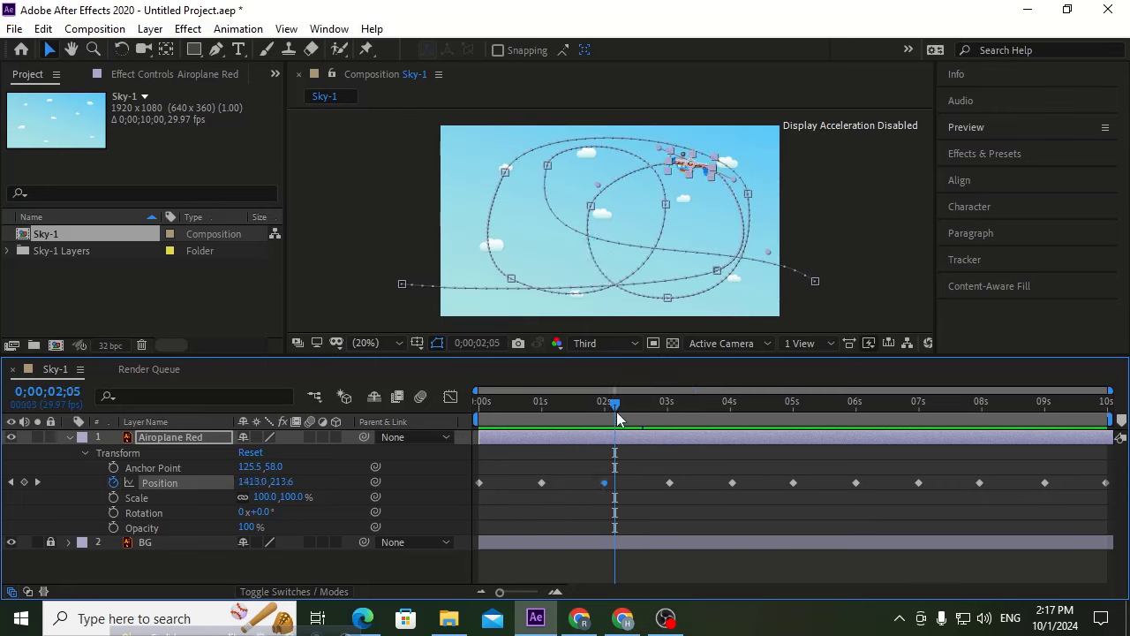
Move the 0;00;03;01 position keyframe earlier to 0;00;02;12 and preview the flight from 0;00;01;29.
drag(669, 483, 630, 486)
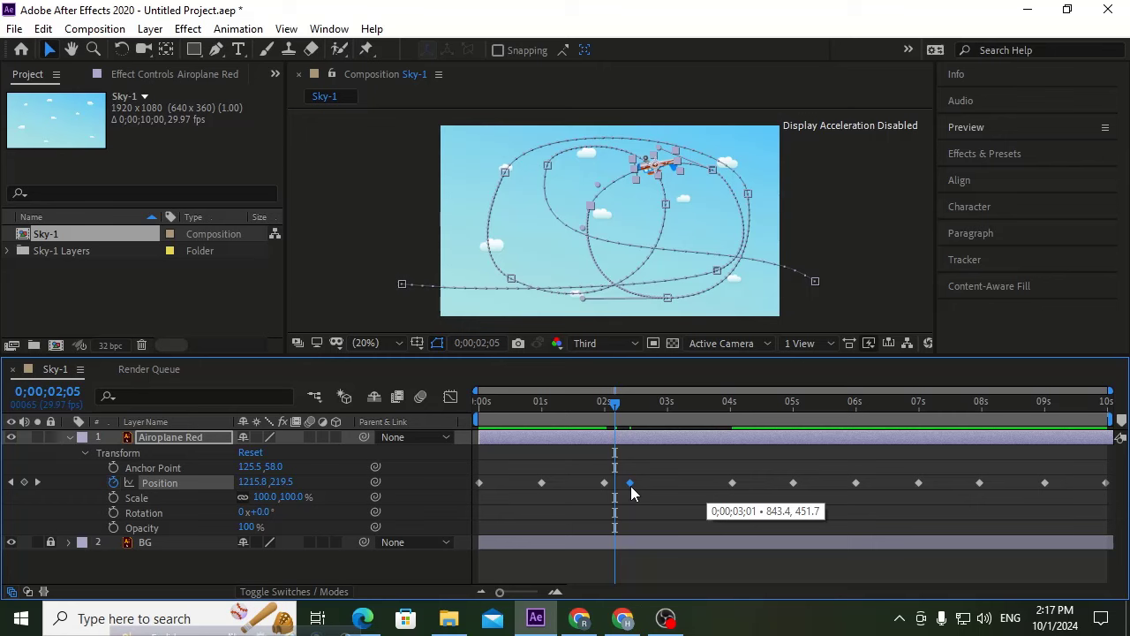
drag(615, 404, 606, 408)
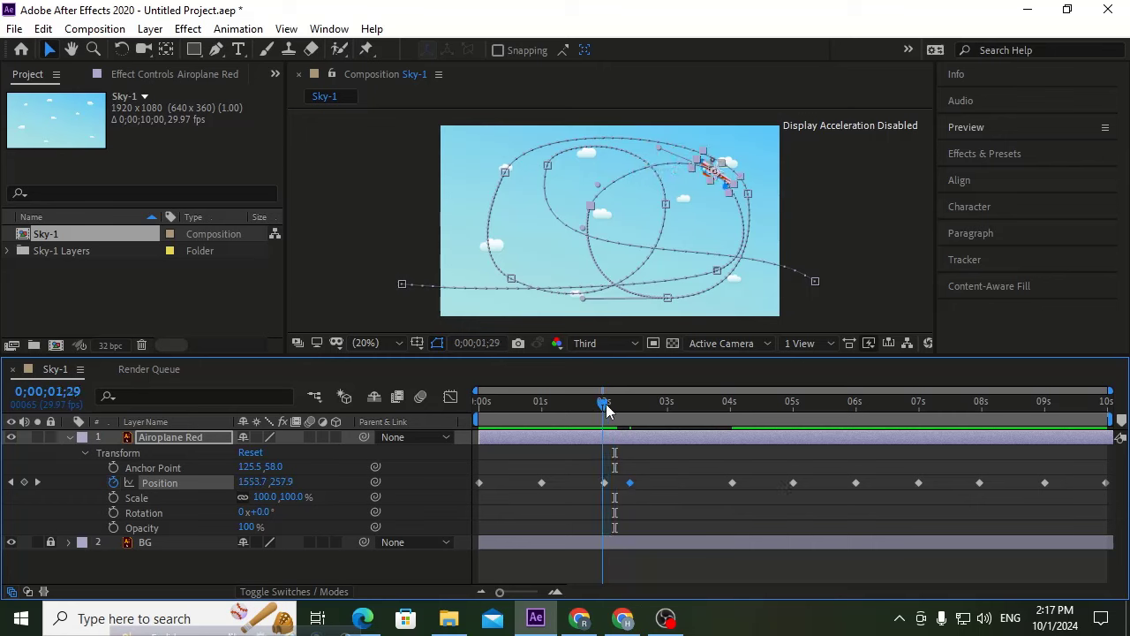
key(space)
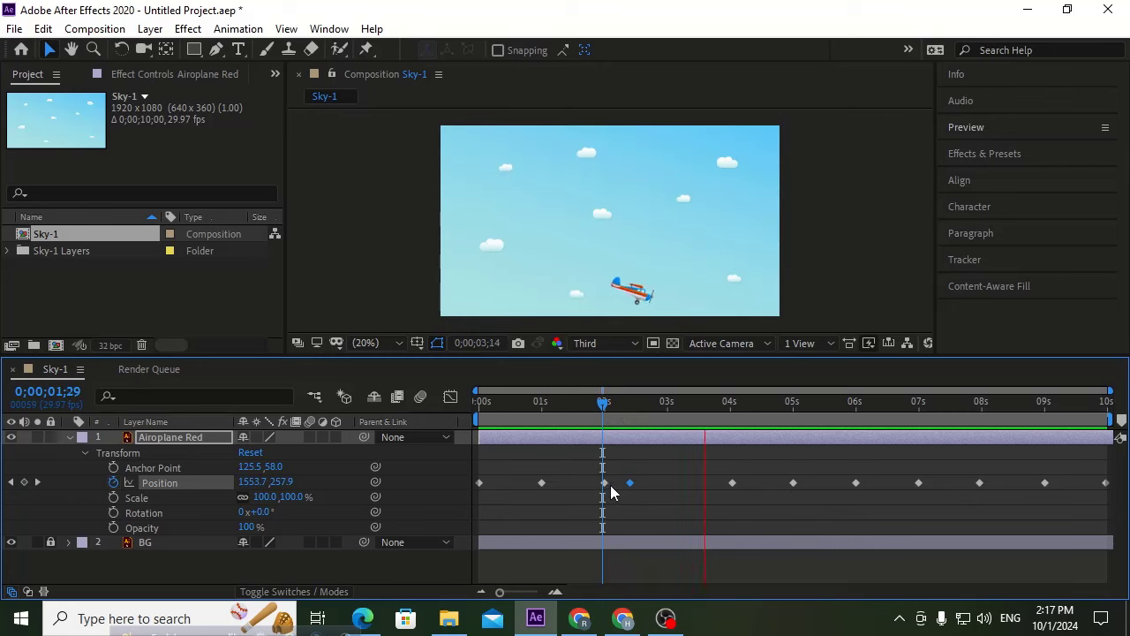
key(space)
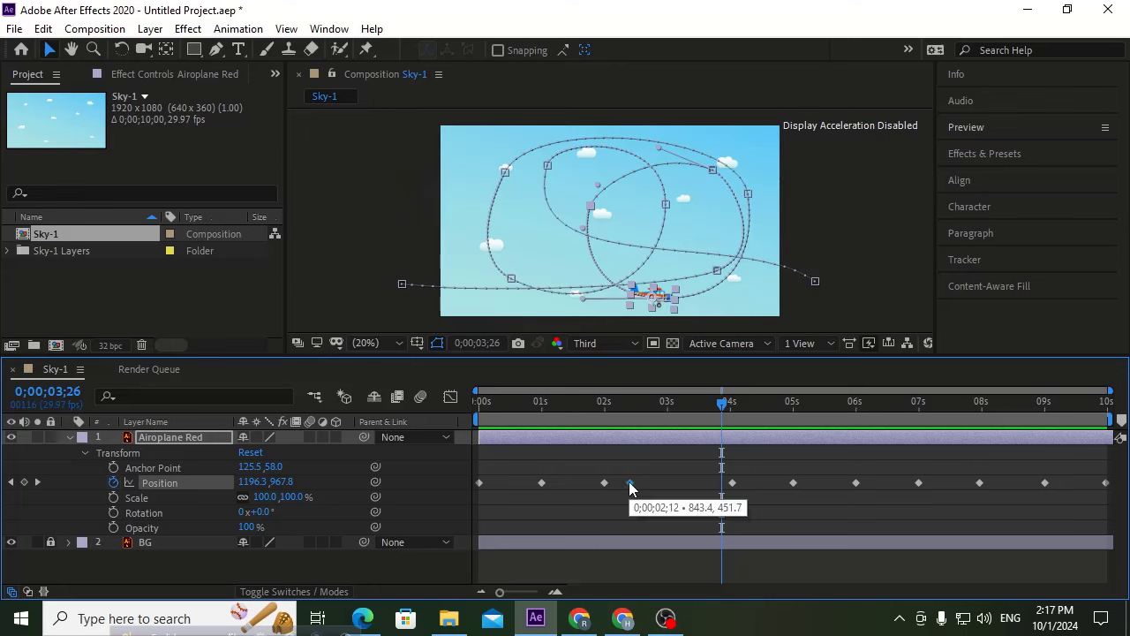
Replay the flight from 0;00;00;00 and from 0;00;01;01 to check the airplane's speed through the first loop.
mouse_move(735, 485)
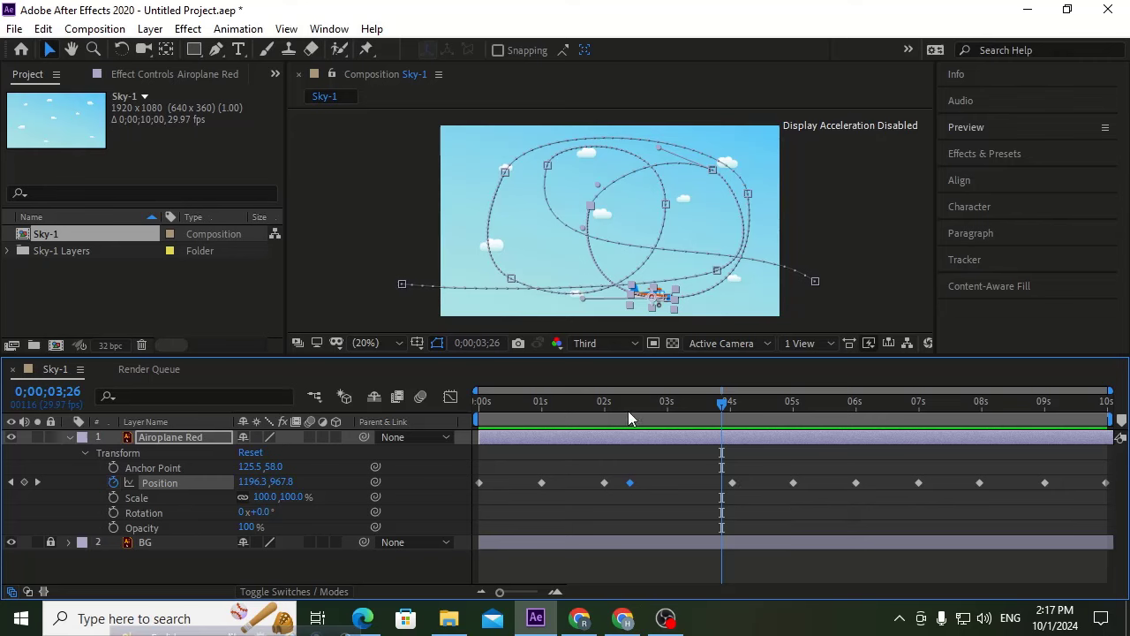
drag(627, 416, 459, 417)
key(space)
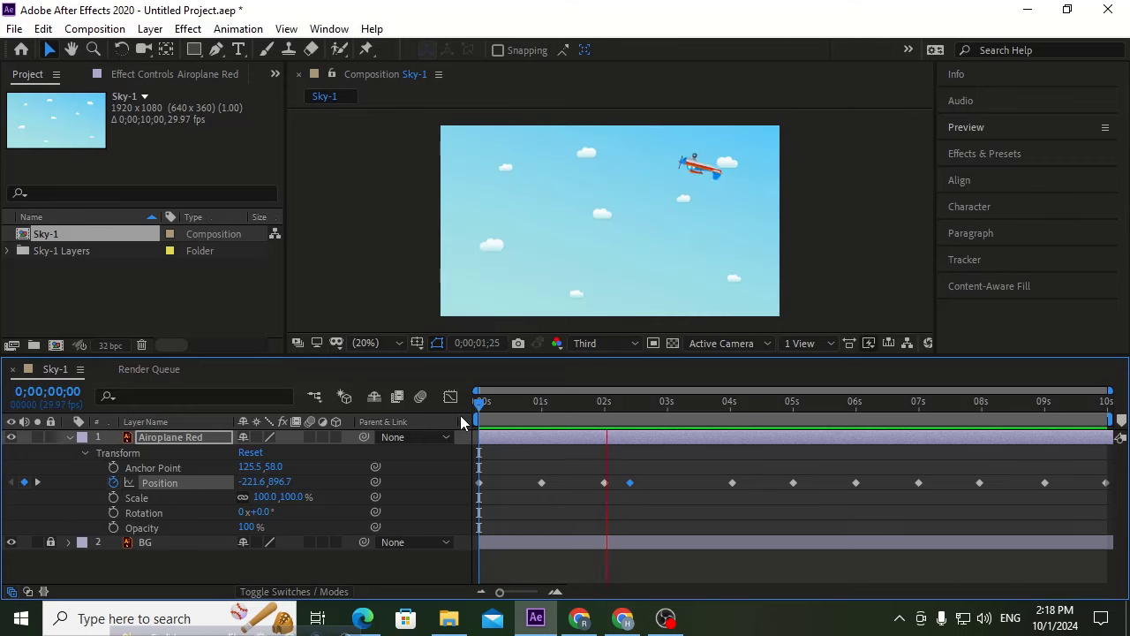
key(space)
drag(607, 409, 450, 433)
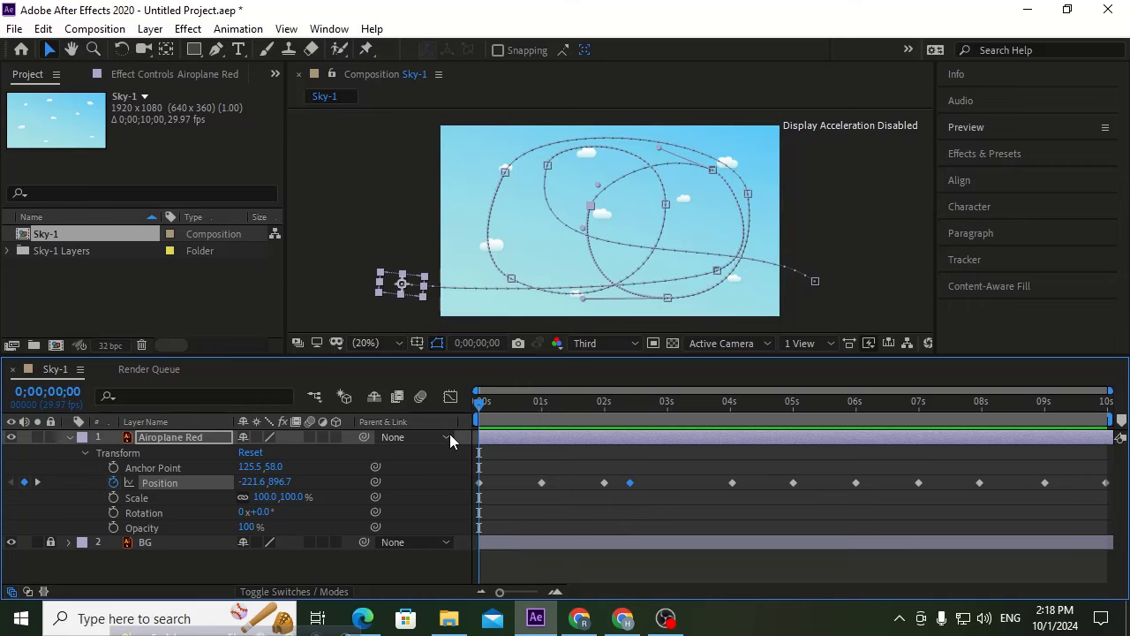
key(space)
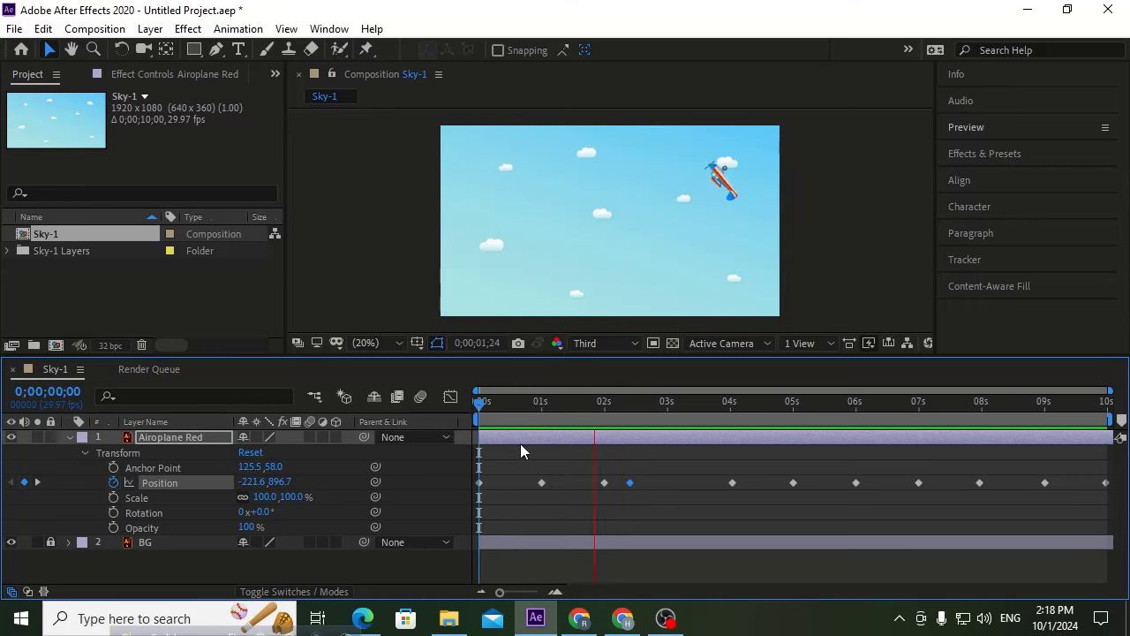
key(space)
drag(567, 402, 544, 414)
key(space)
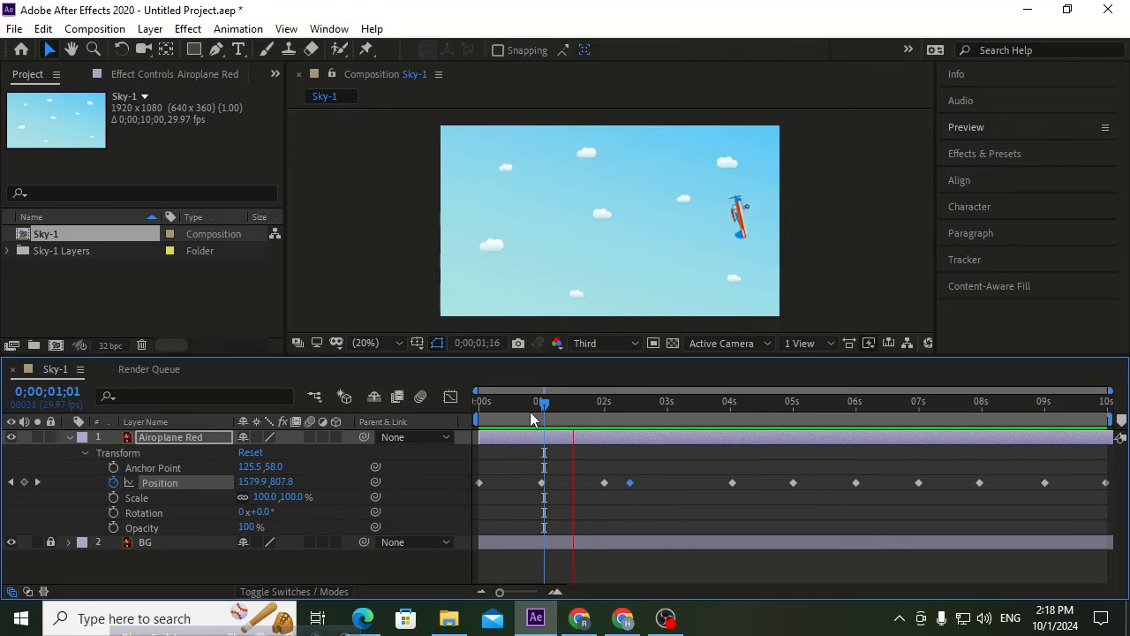
key(space)
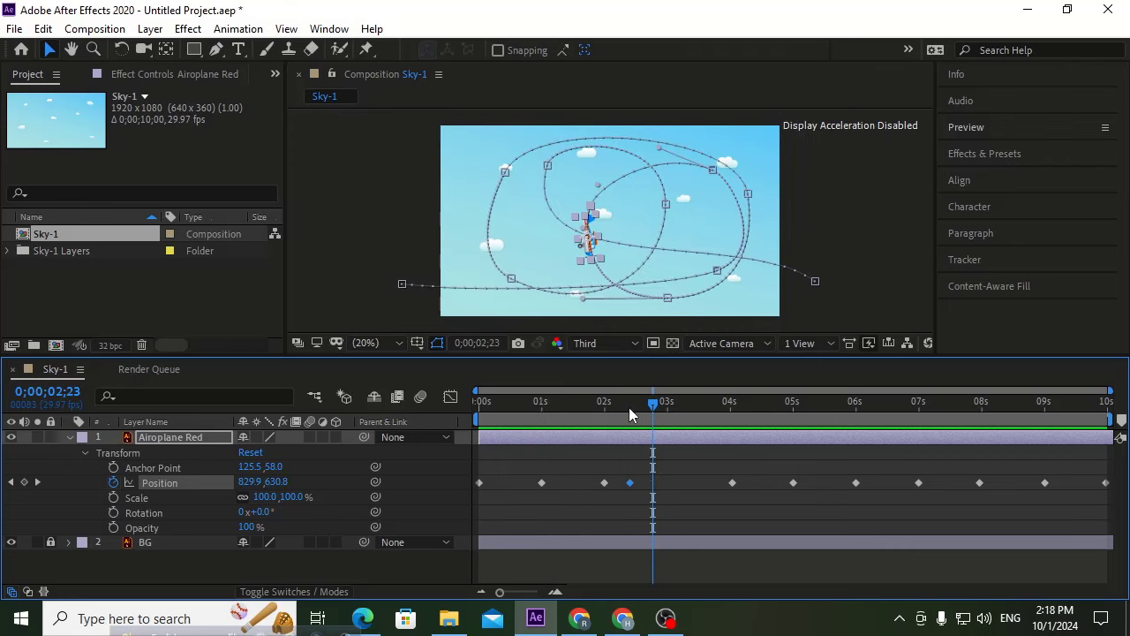
Shift the 0;00;02;12 position keyframe to 0;00;02;15 and preview the descent from 0;00;02;01.
drag(628, 407, 671, 409)
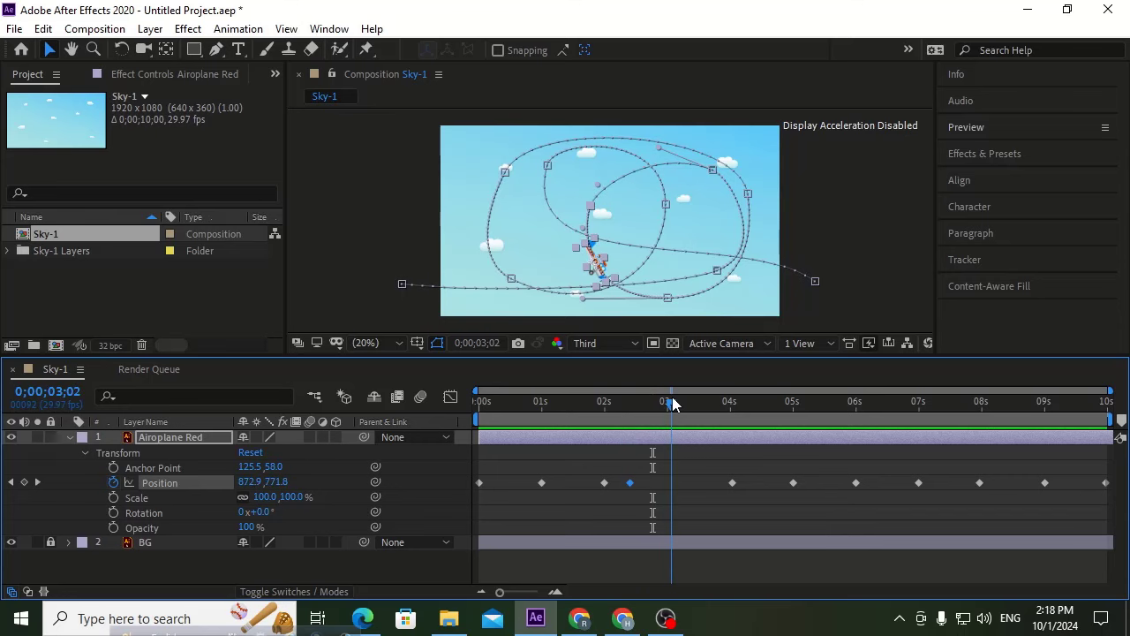
drag(630, 482, 635, 482)
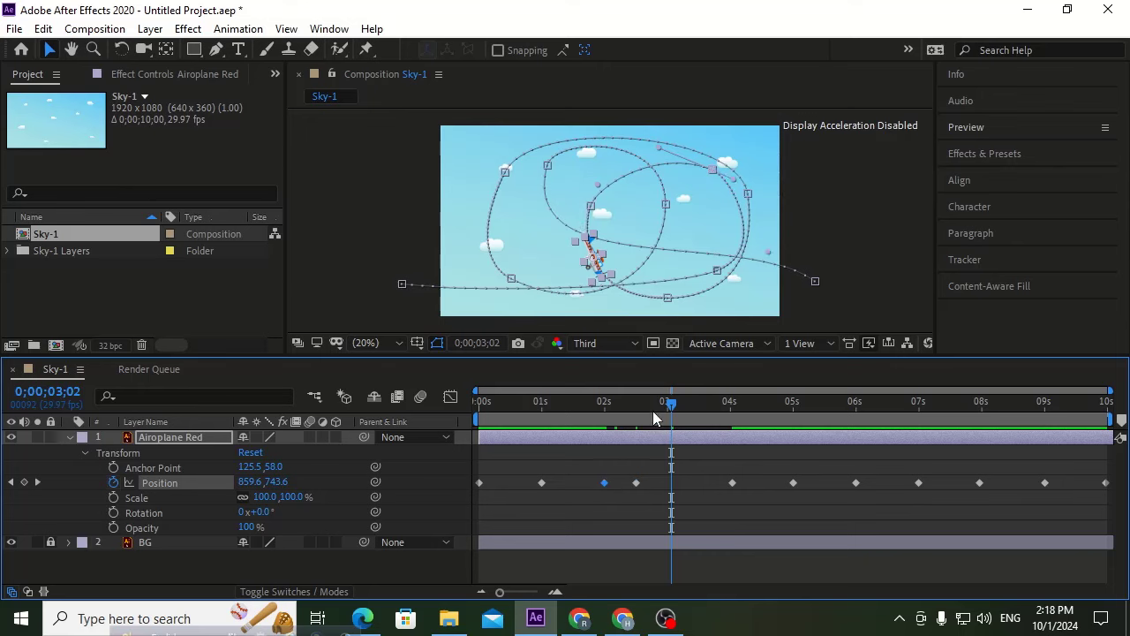
drag(653, 418, 607, 411)
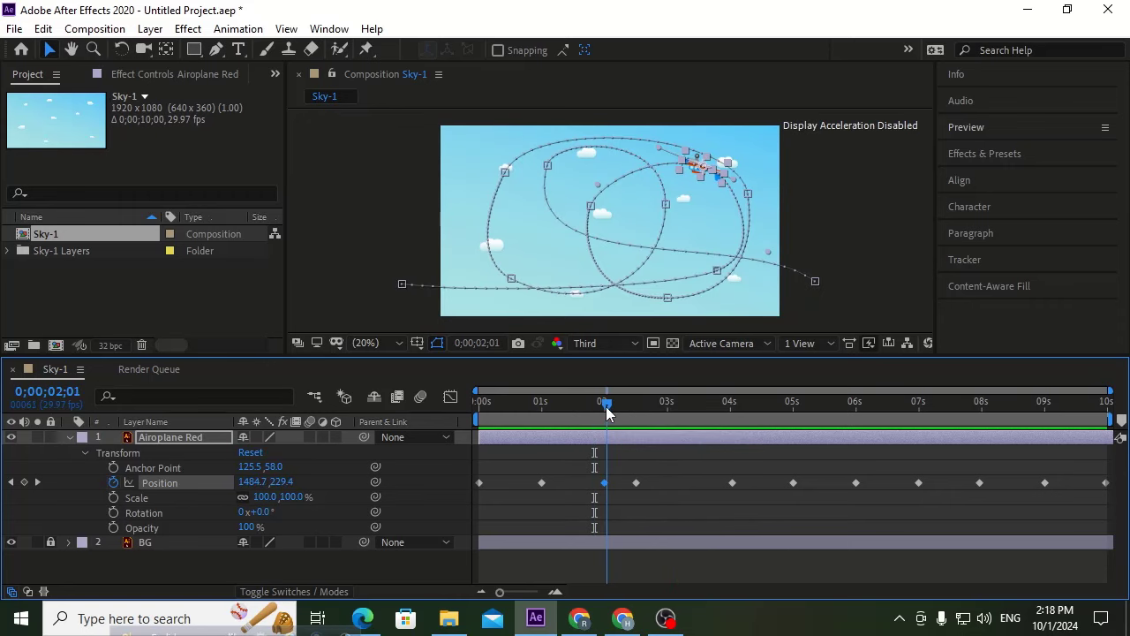
key(space)
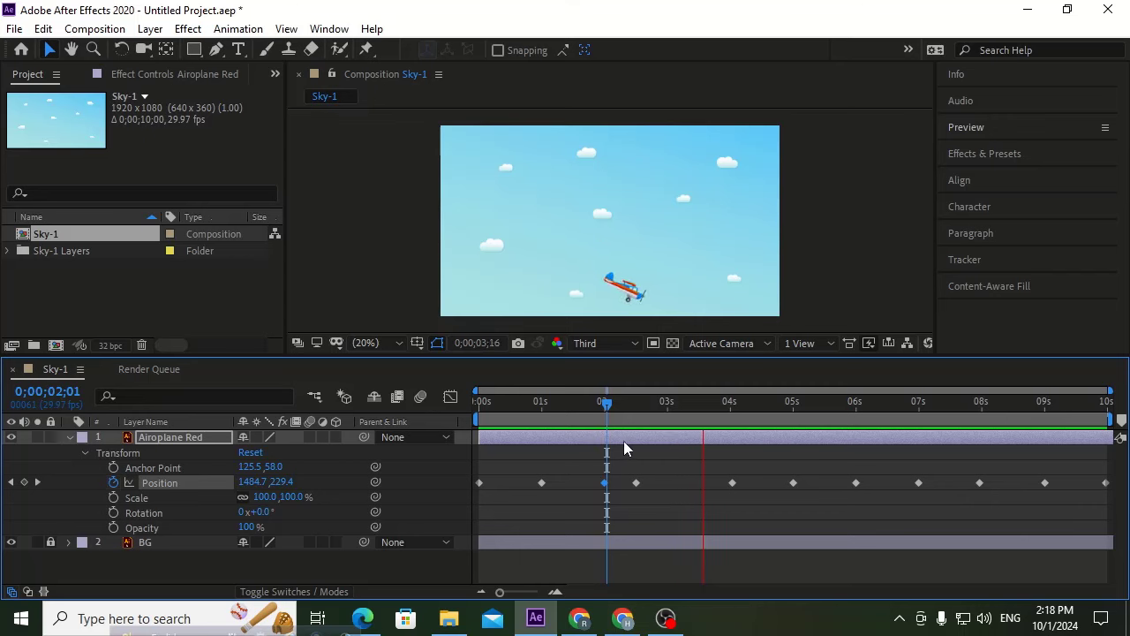
key(space)
mouse_move(700, 421)
mouse_down()
mouse_move(644, 418)
mouse_move(692, 420)
mouse_up()
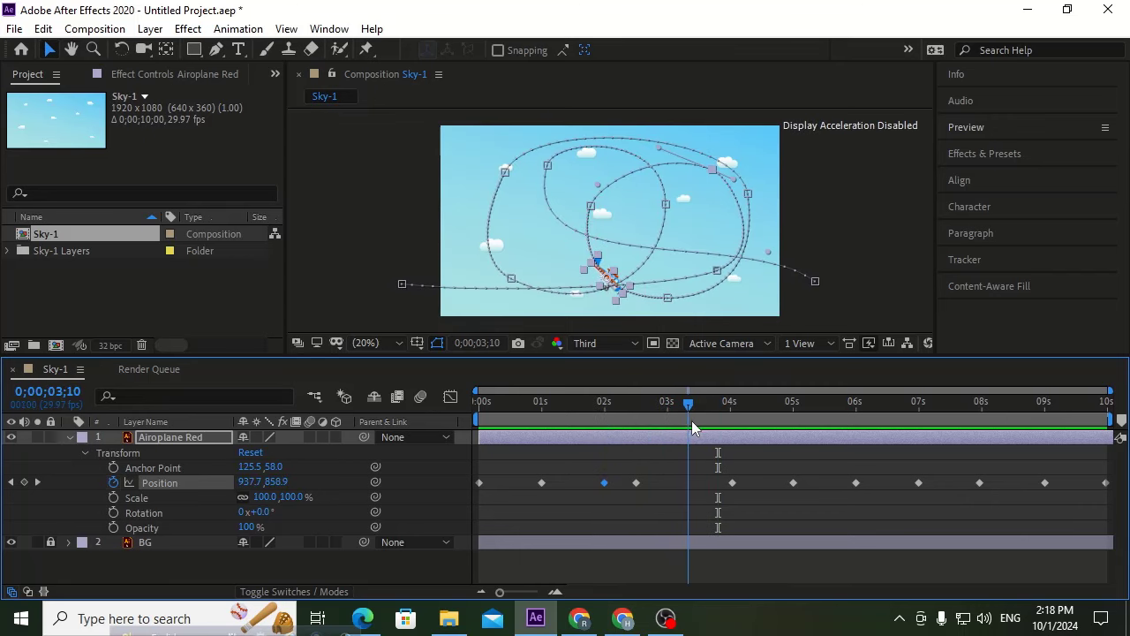
Delay the position keyframe near 0;00;04;00 to shortly before the 0;00;05;00 keyframe, and play the flight from 0;00;02;15.
drag(732, 483, 765, 486)
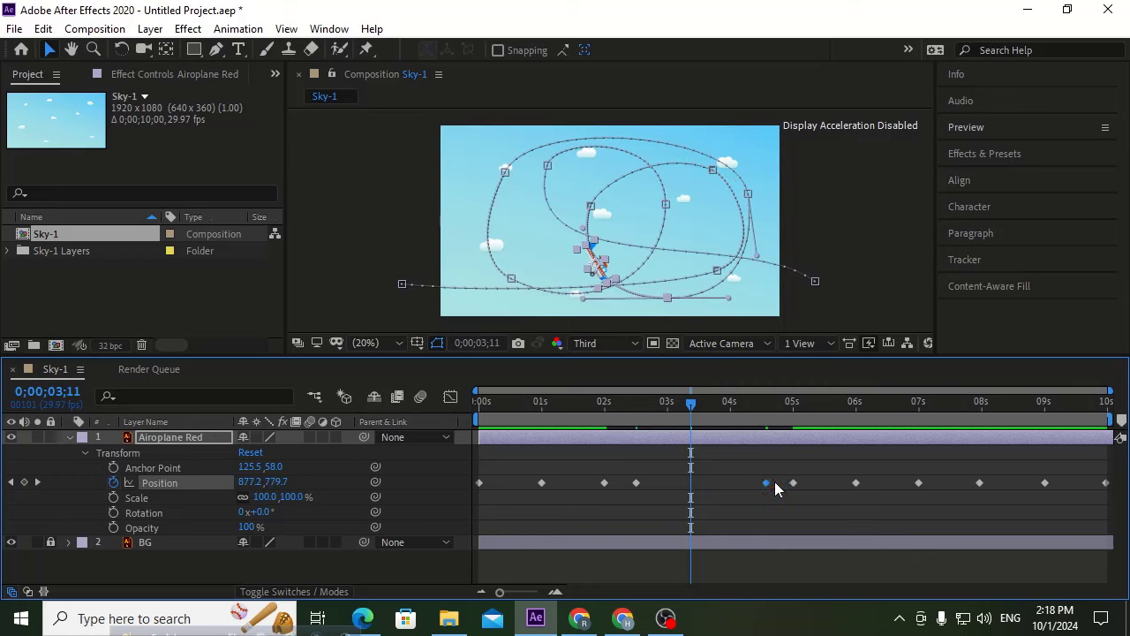
drag(696, 408, 636, 415)
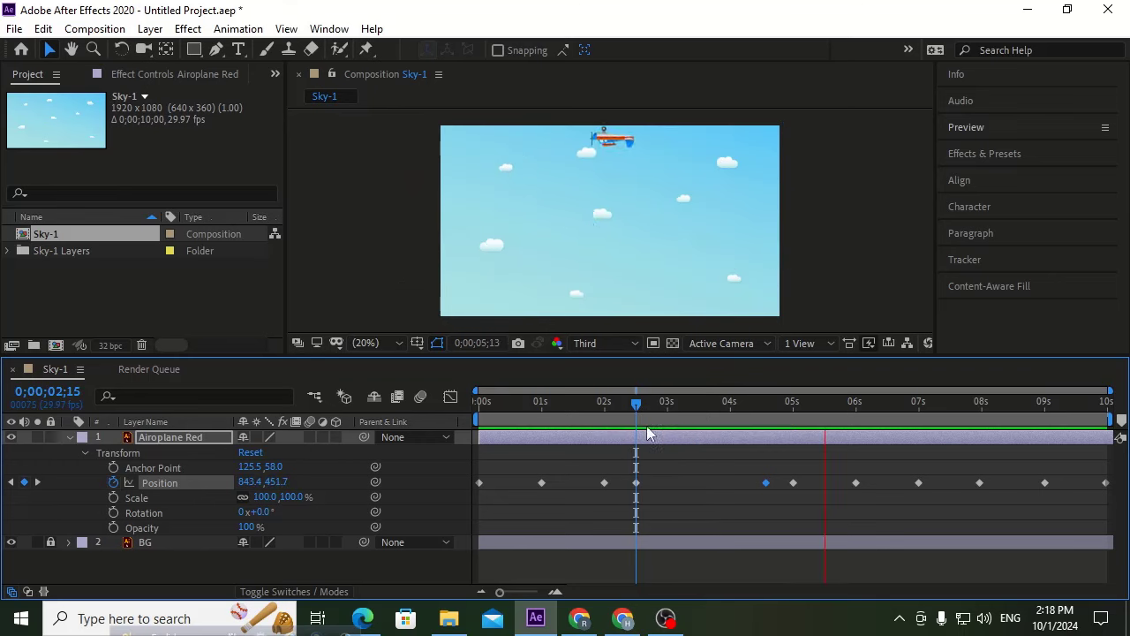
key(space)
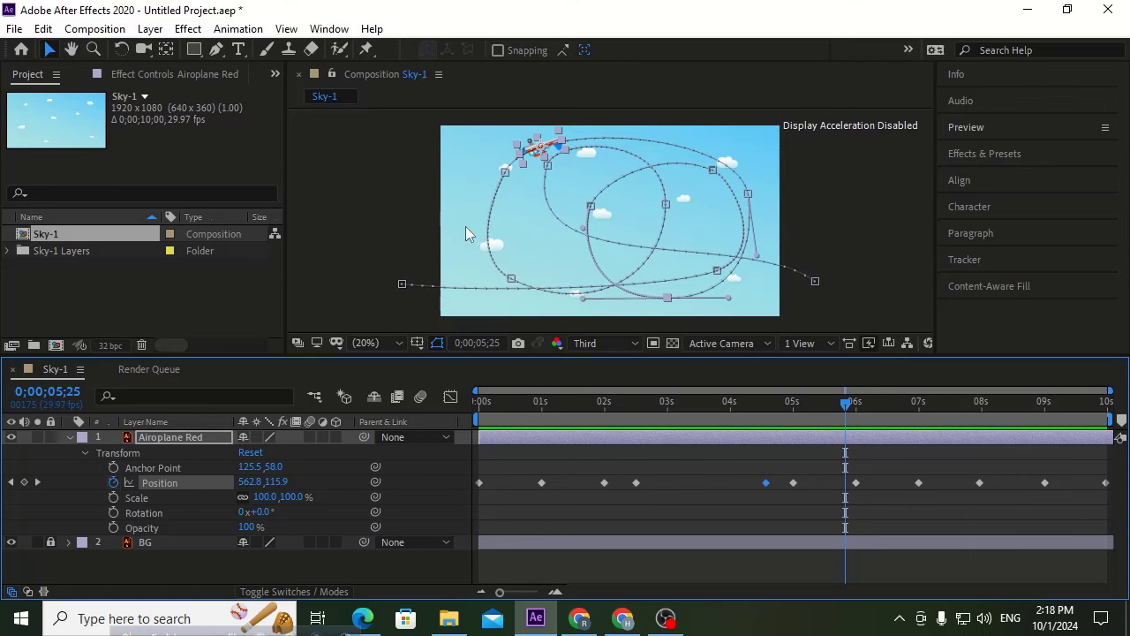
Play the flight from 0;00;04;16 to check the airplane's speed through the upper turn.
drag(771, 406, 764, 404)
key(space)
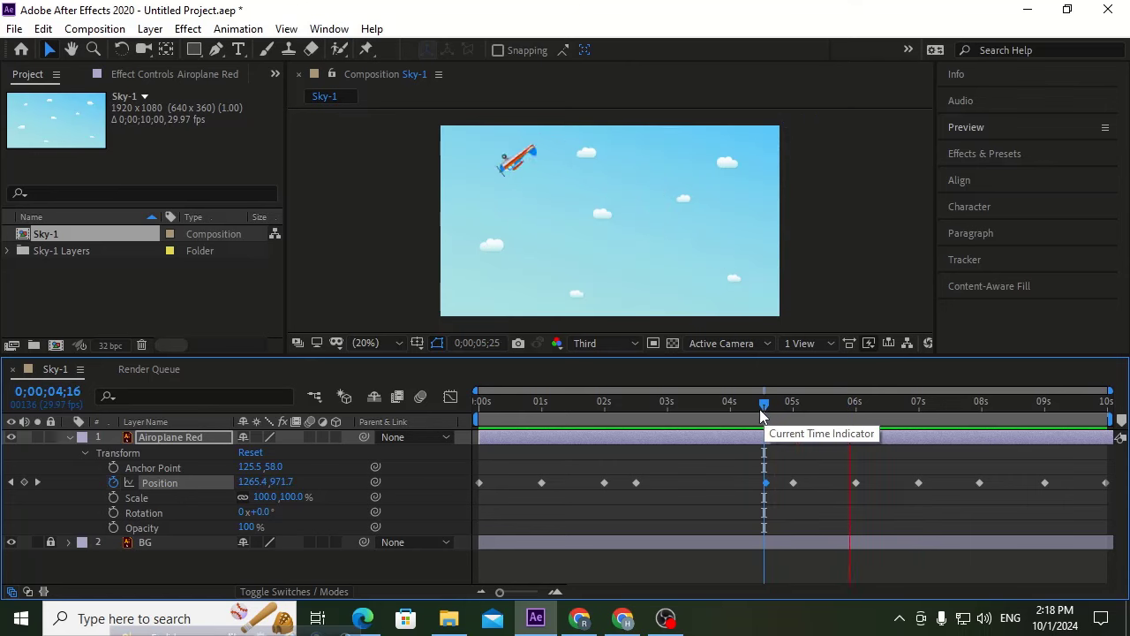
key(space)
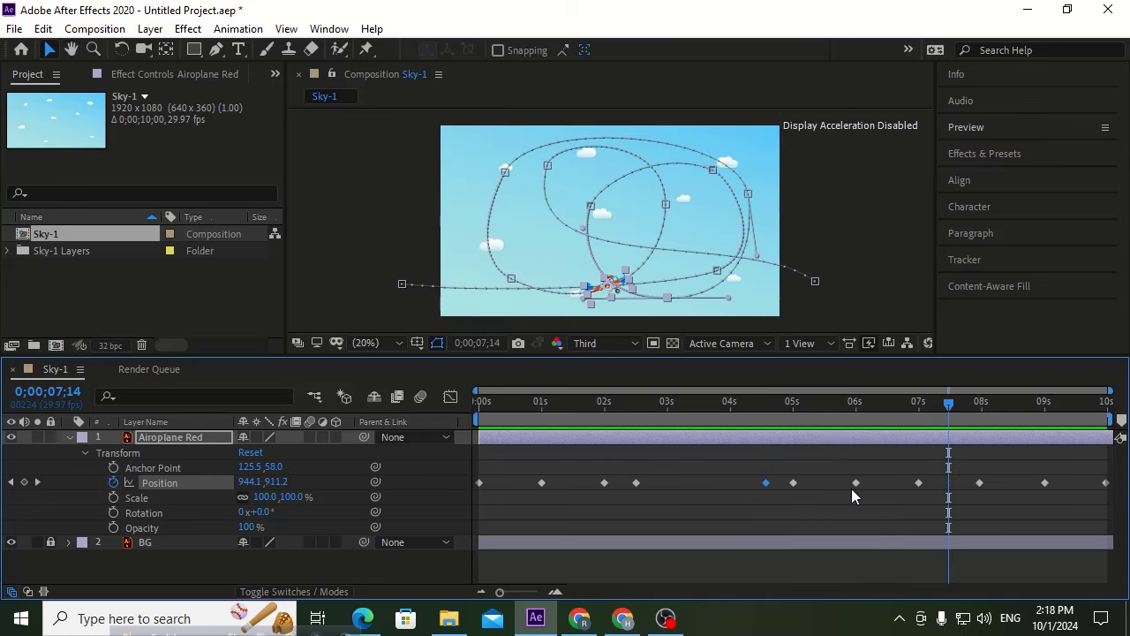
Move the 0;00;06;00 position keyframe to 0;00;06;18 and preview the flight from 0;00;05;03 and from 0;00;05;00.
drag(855, 484, 894, 492)
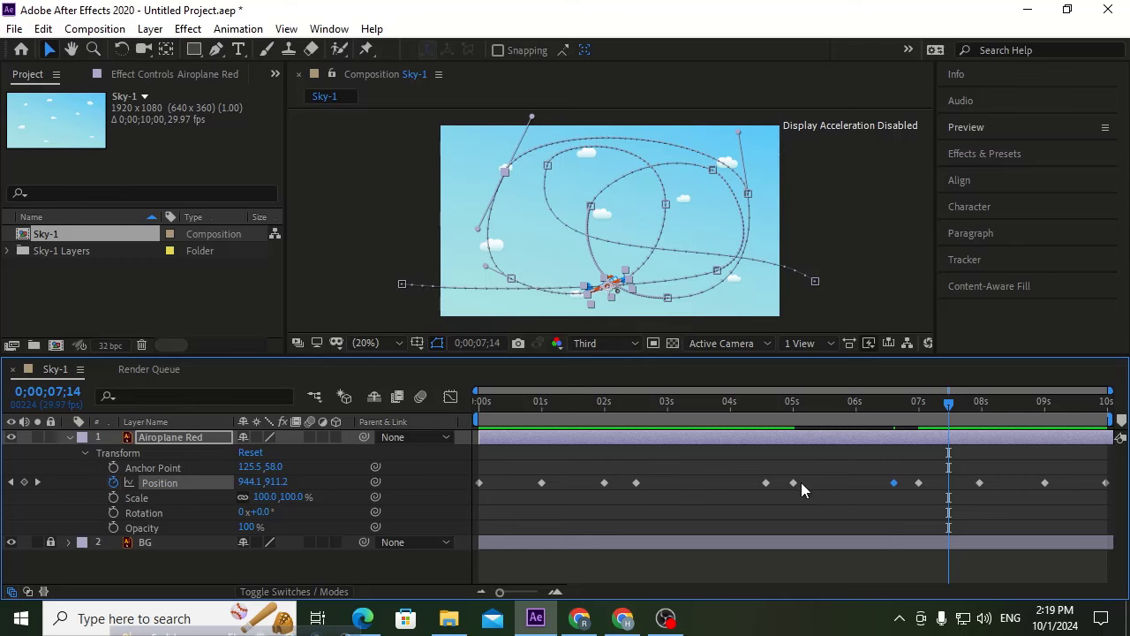
drag(864, 409, 799, 411)
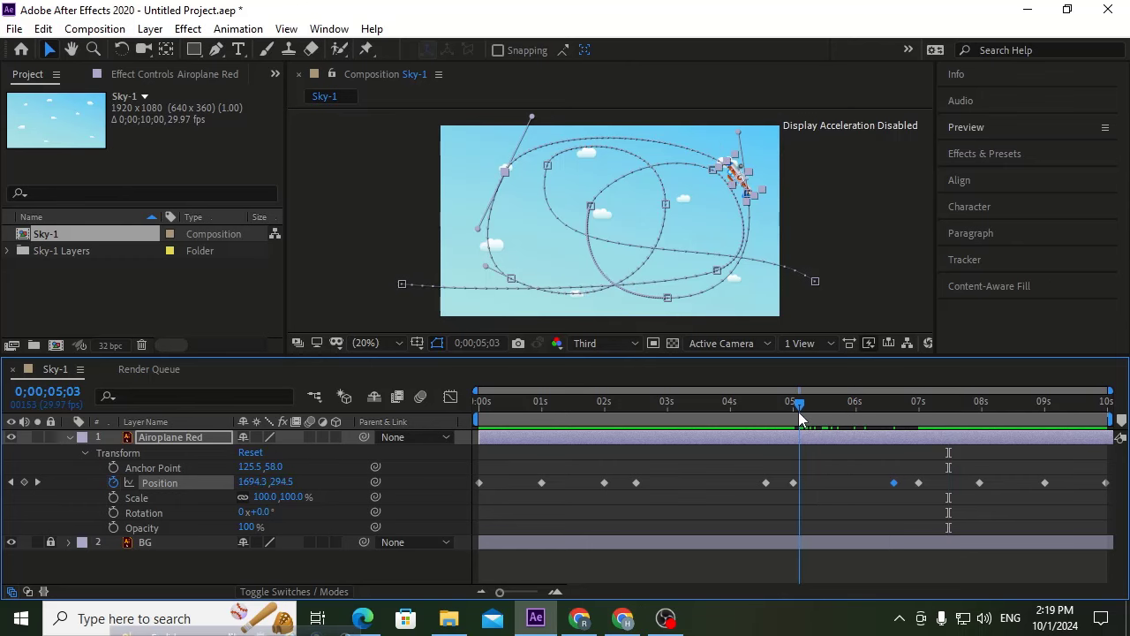
key(space)
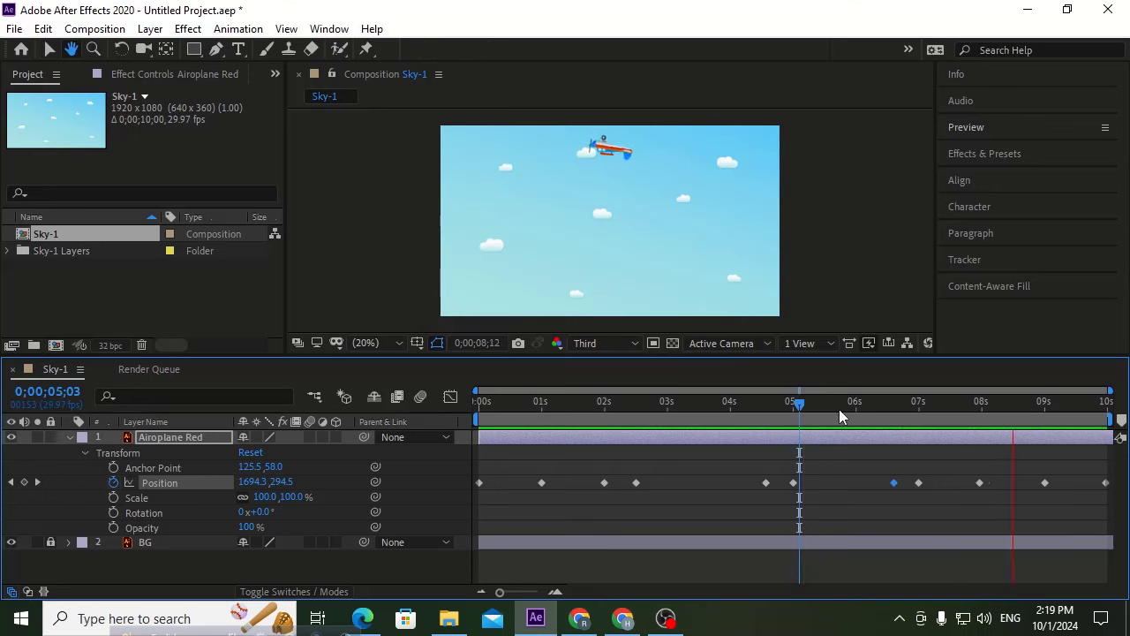
click(810, 410)
drag(796, 413, 793, 410)
key(space)
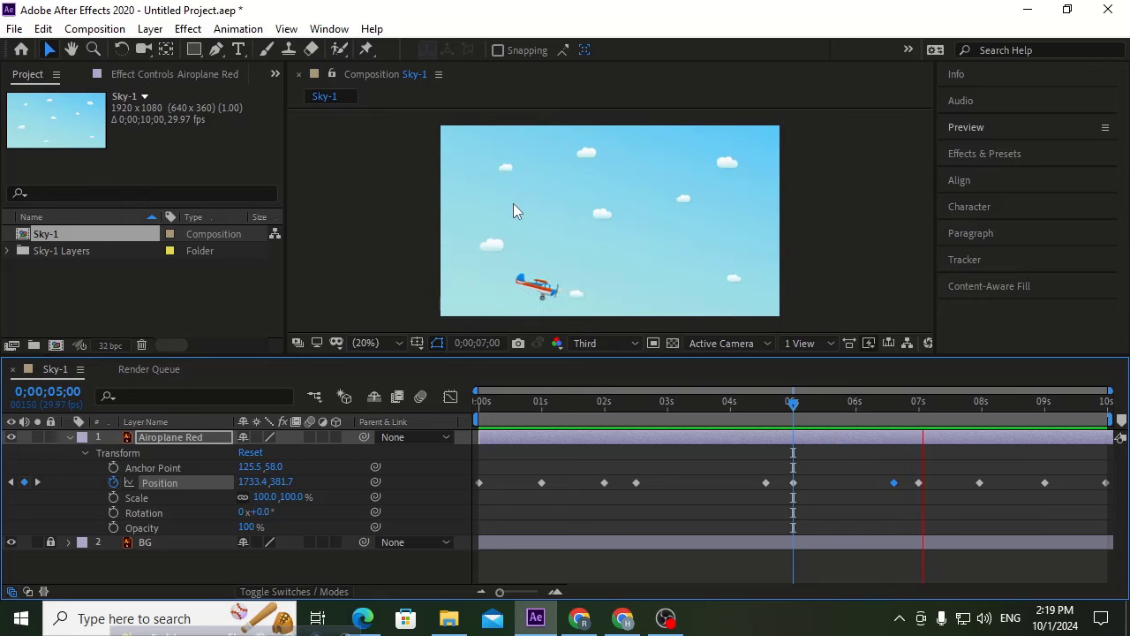
key(space)
Play the flight from 0;00;06;18 and from 0;00;07;00 to check the timing of the final loop.
drag(881, 411, 893, 418)
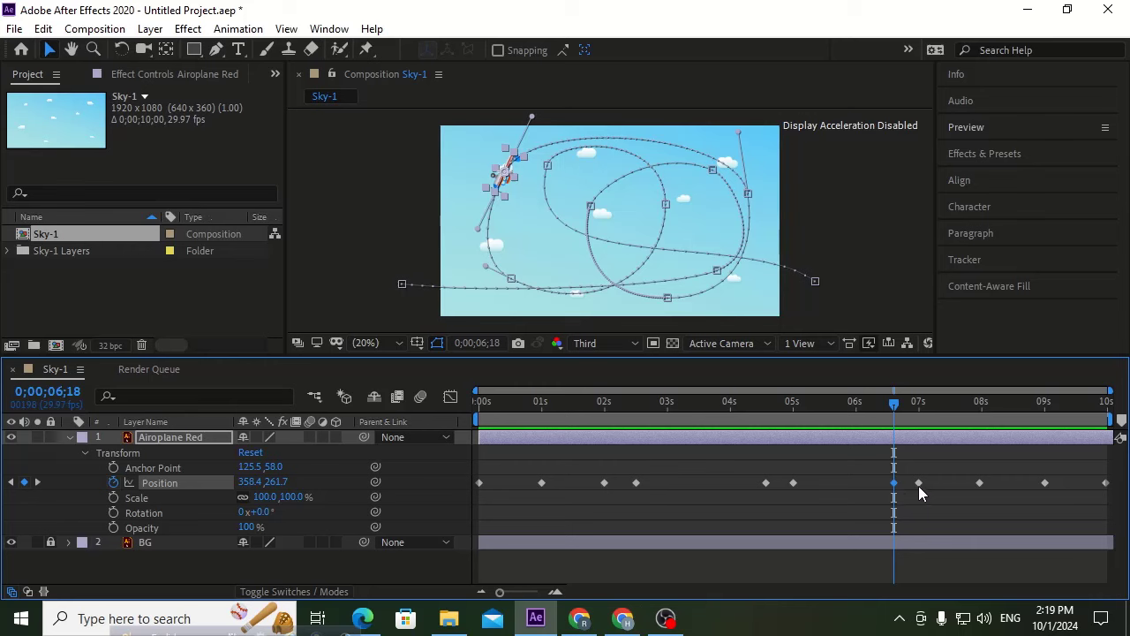
key(space)
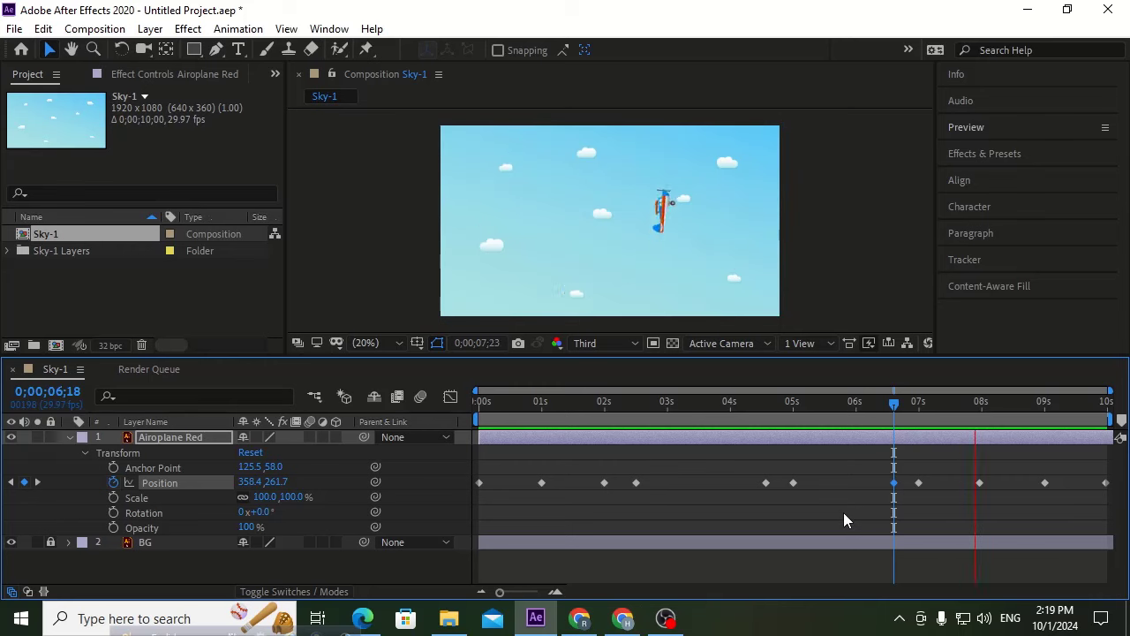
key(space)
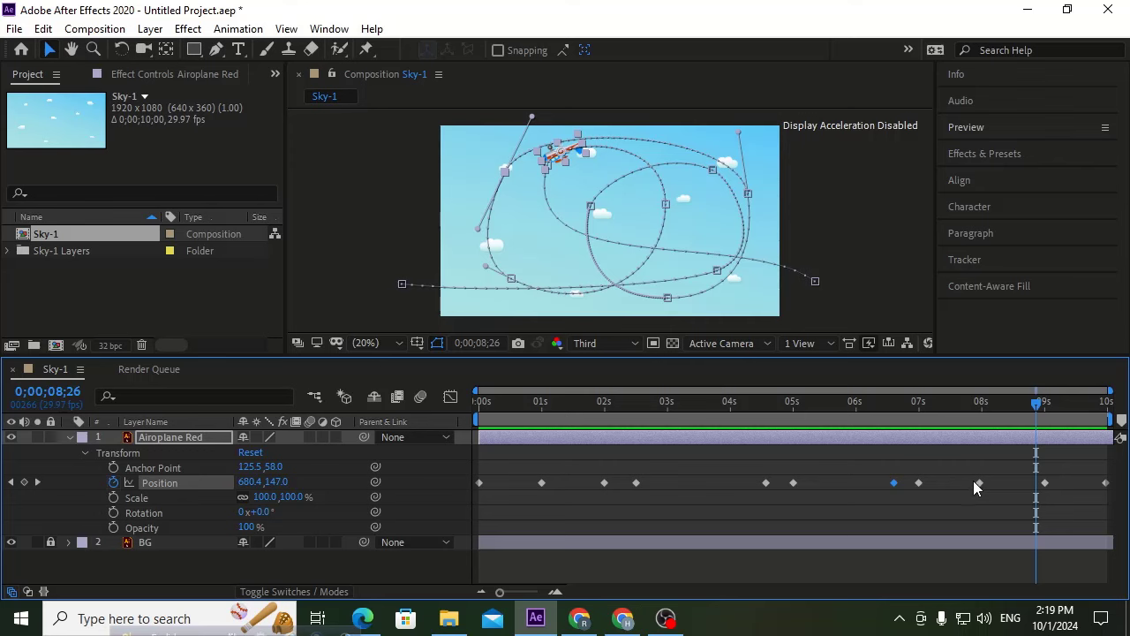
drag(931, 407, 917, 420)
key(space)
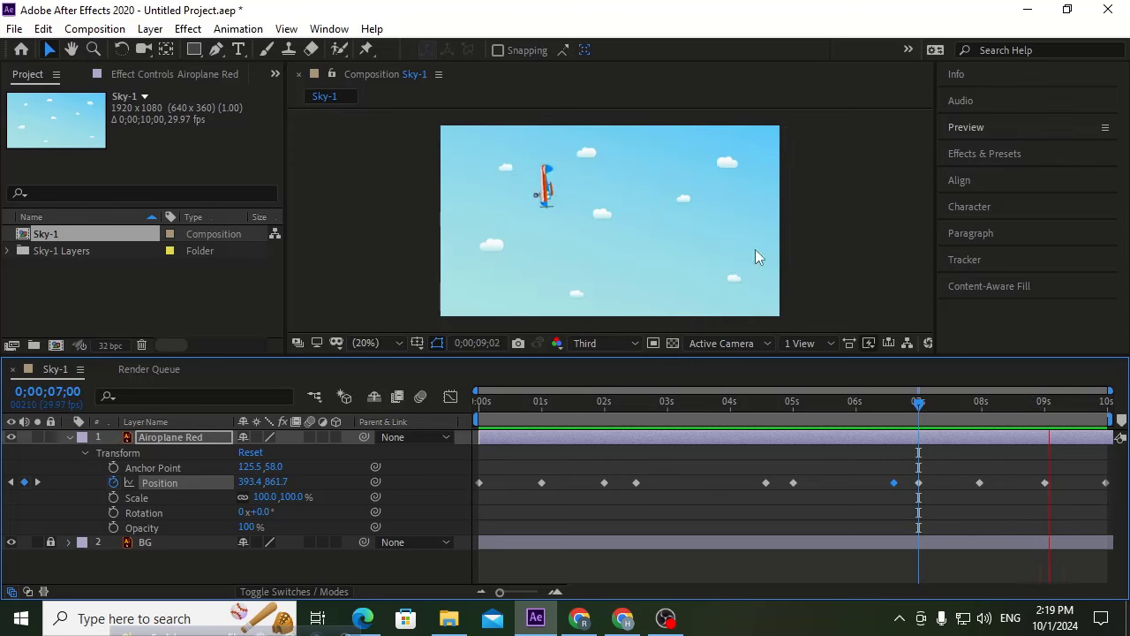
key(space)
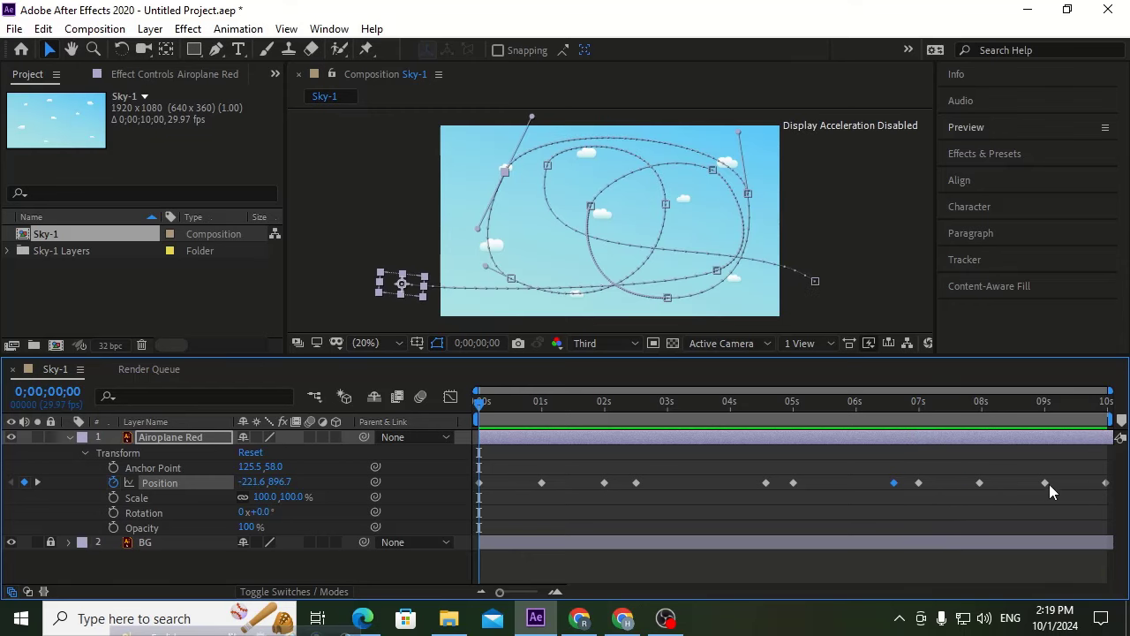
Try delaying the 0;00;09;00 position keyframe to about 0;00;09;11 and preview the flight from 0;00;07;28.
drag(1045, 482, 1069, 482)
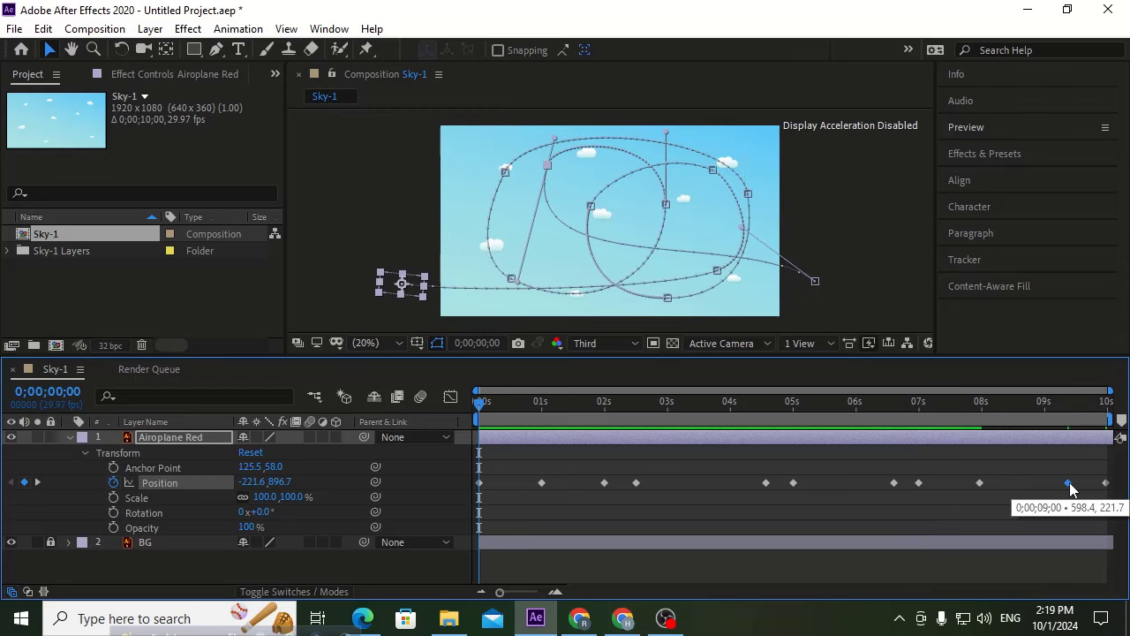
click(979, 403)
key(space)
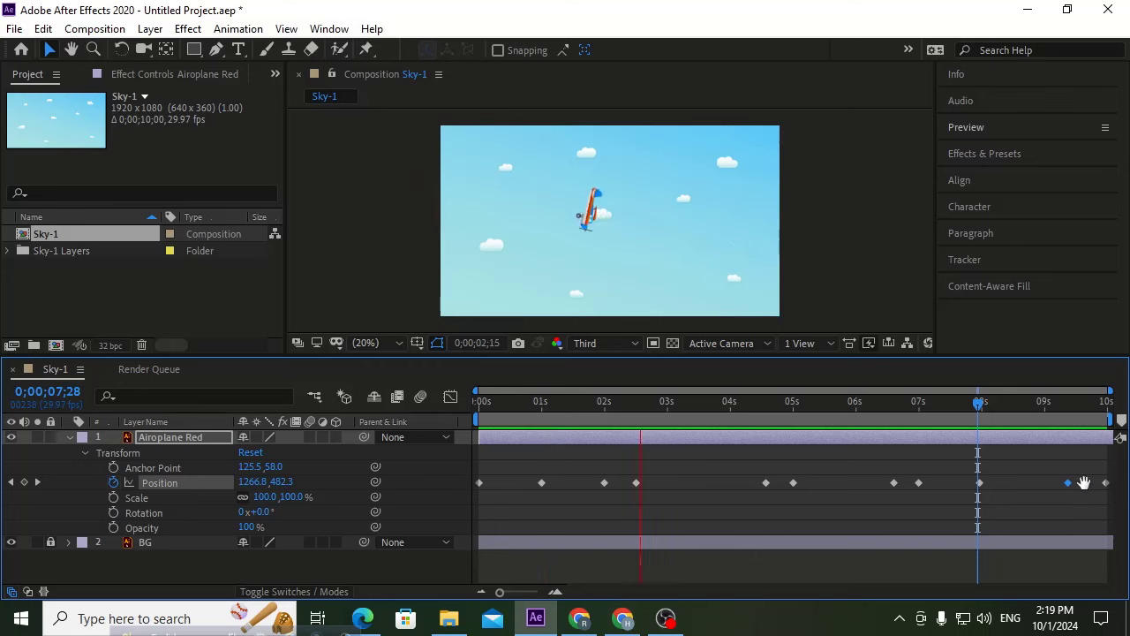
key(space)
Move the second-to-last position keyframe earlier to about 0;00;08;17 and replay the flight from 0;00;07;28.
drag(1067, 486, 1017, 486)
drag(983, 408, 978, 409)
key(space)
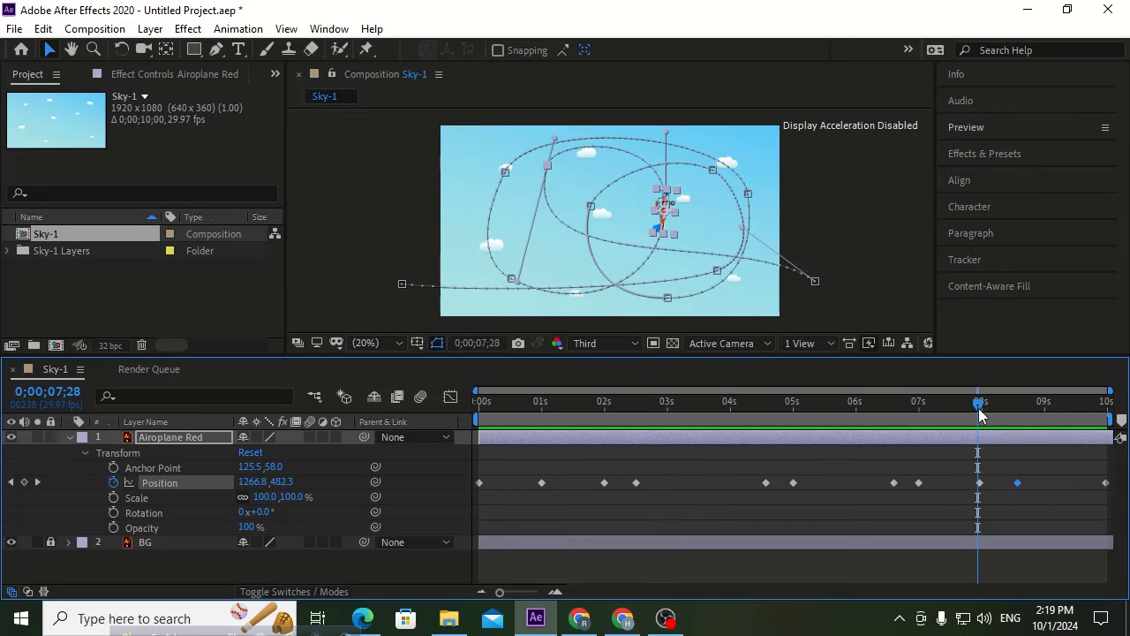
key(space)
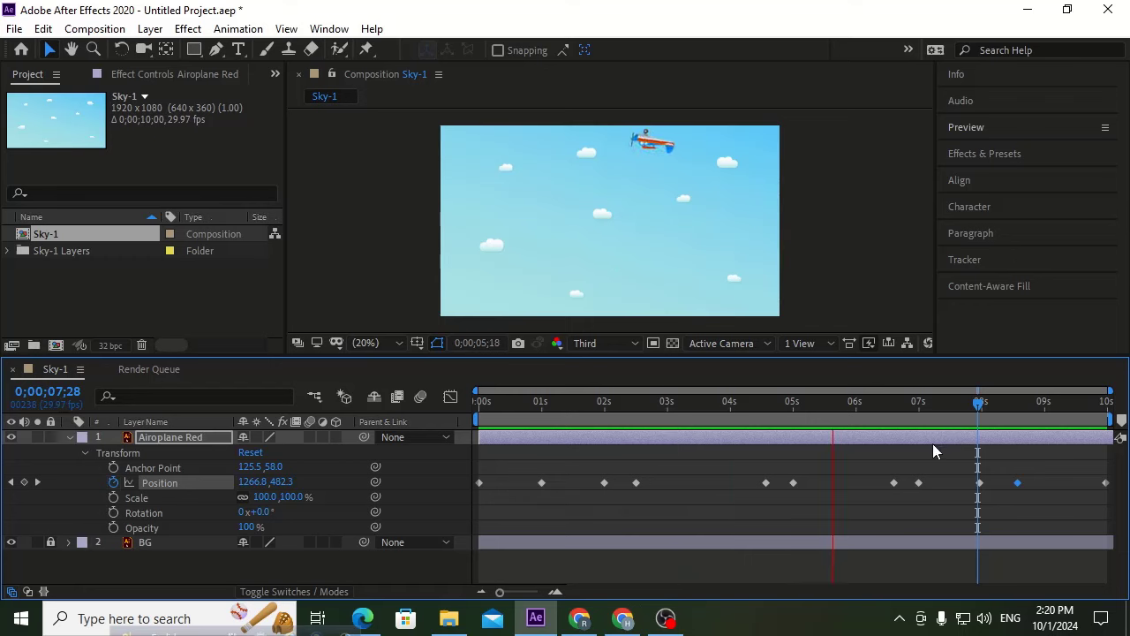
key(space)
Delay the 0;00;02;15 position keyframe to about 0;00;02;17 and preview the descent from 0;00;02;01.
drag(637, 483, 641, 482)
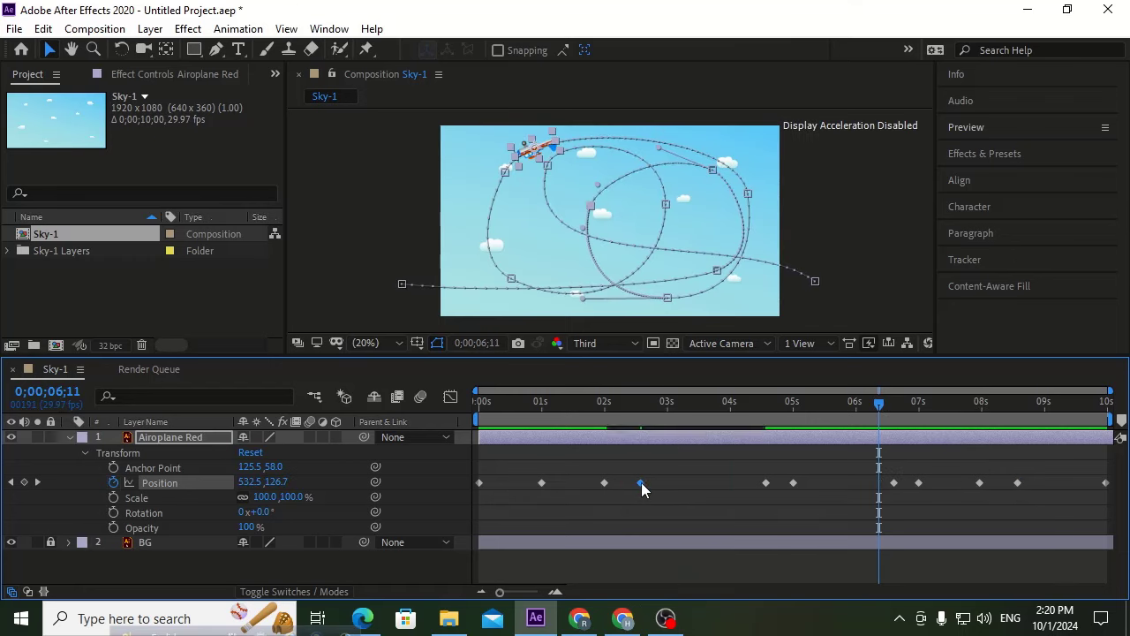
click(606, 402)
key(space)
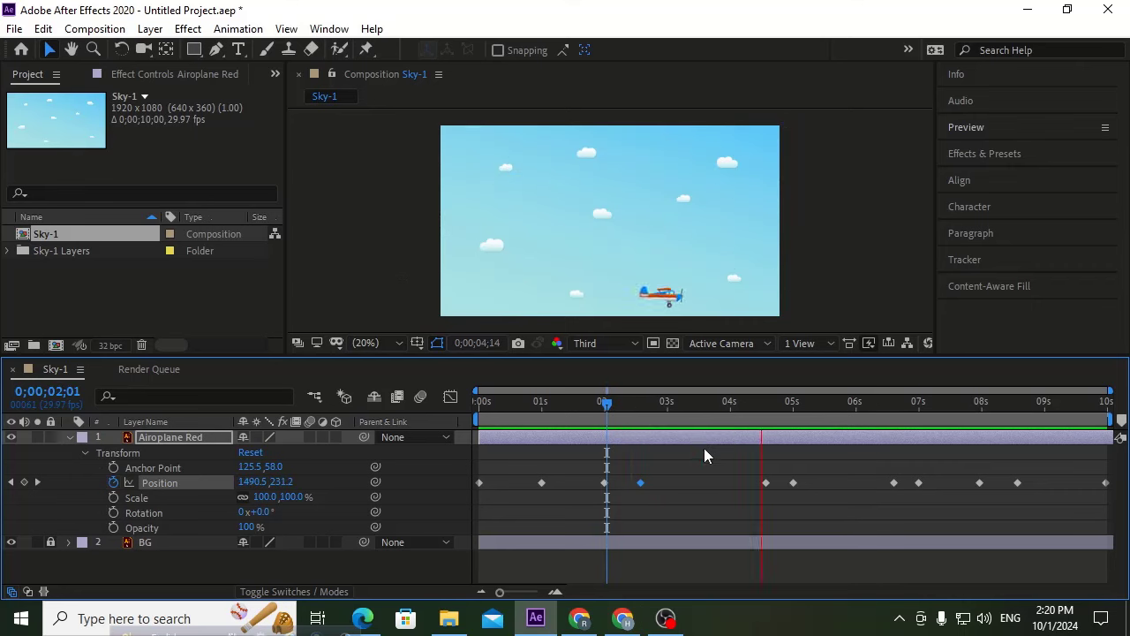
Move the position keyframe near 0;00;04;17 earlier to about 0;00;04;14 and preview from 0;00;04;01.
drag(766, 483, 759, 483)
click(732, 405)
key(space)
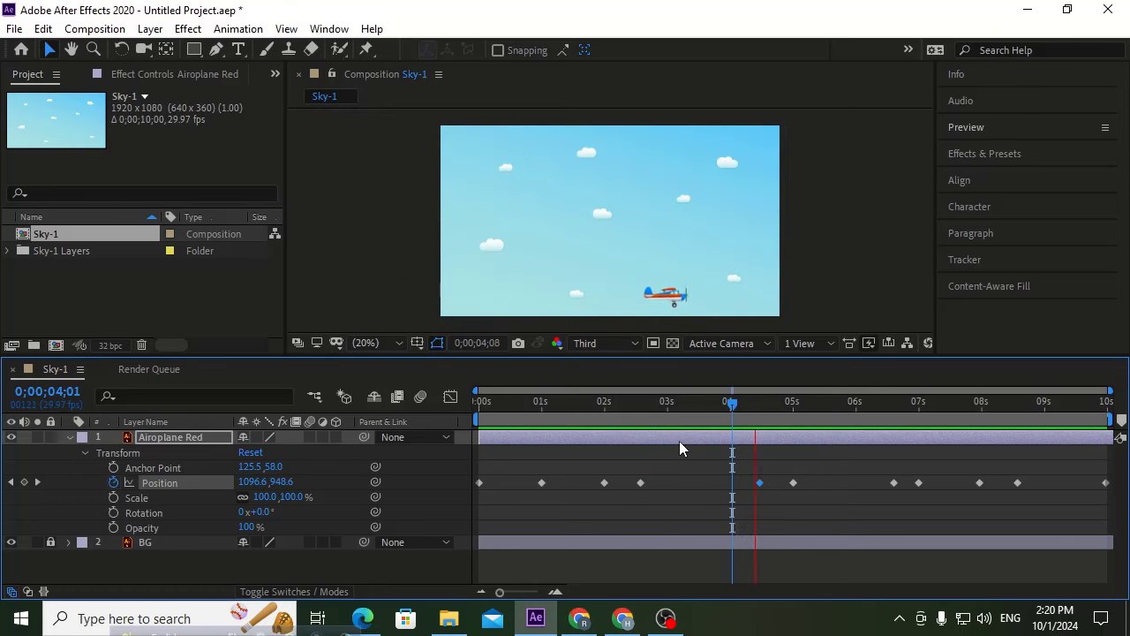
Delay the 0;00;05;00 position keyframe to about 0;00;05;07 and preview the flight from 0;00;04;07.
click(793, 483)
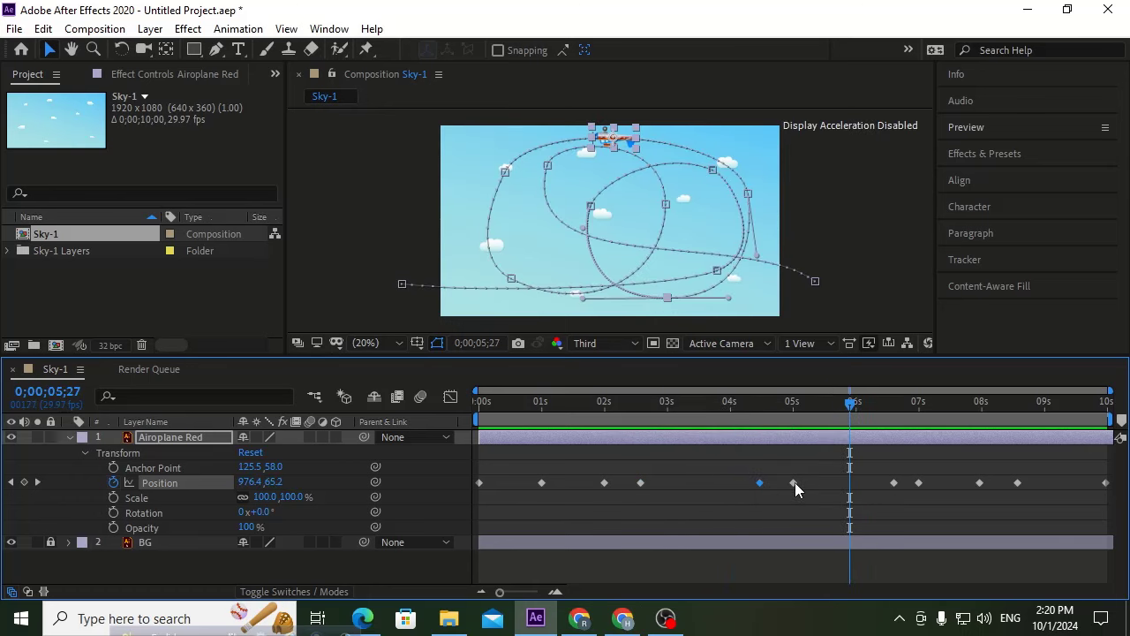
drag(793, 482, 808, 483)
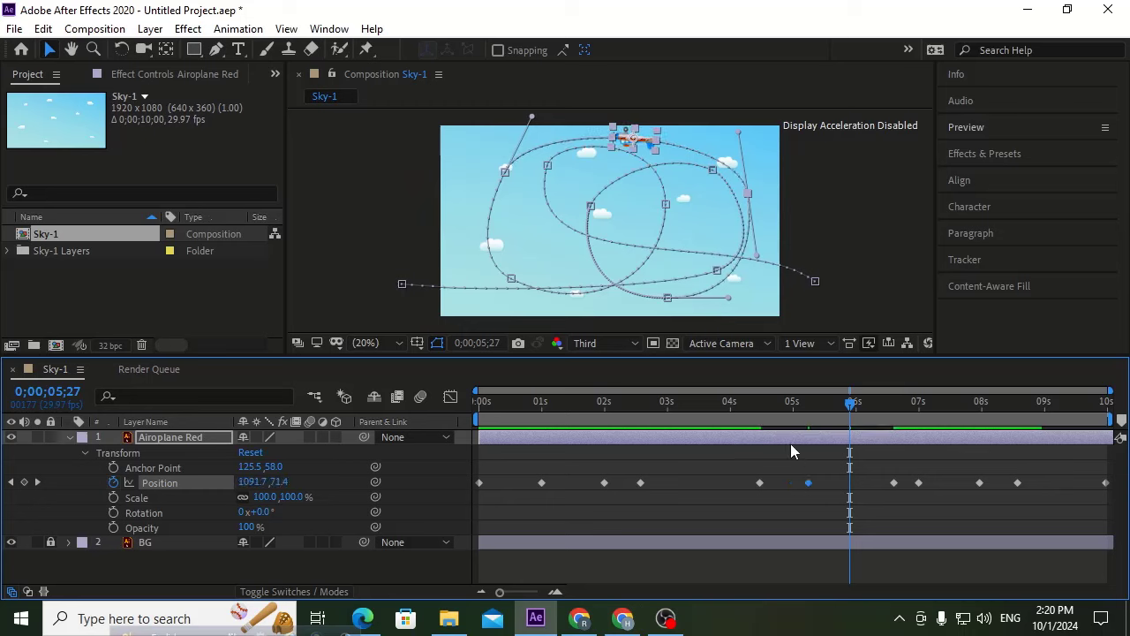
click(785, 404)
click(745, 404)
key(space)
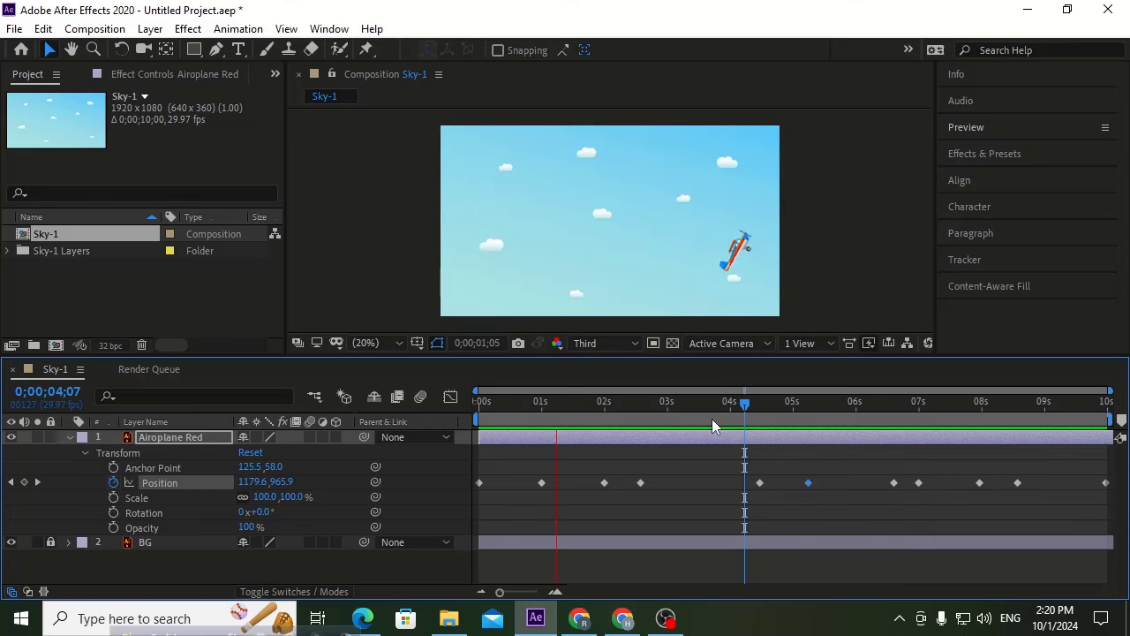
key(space)
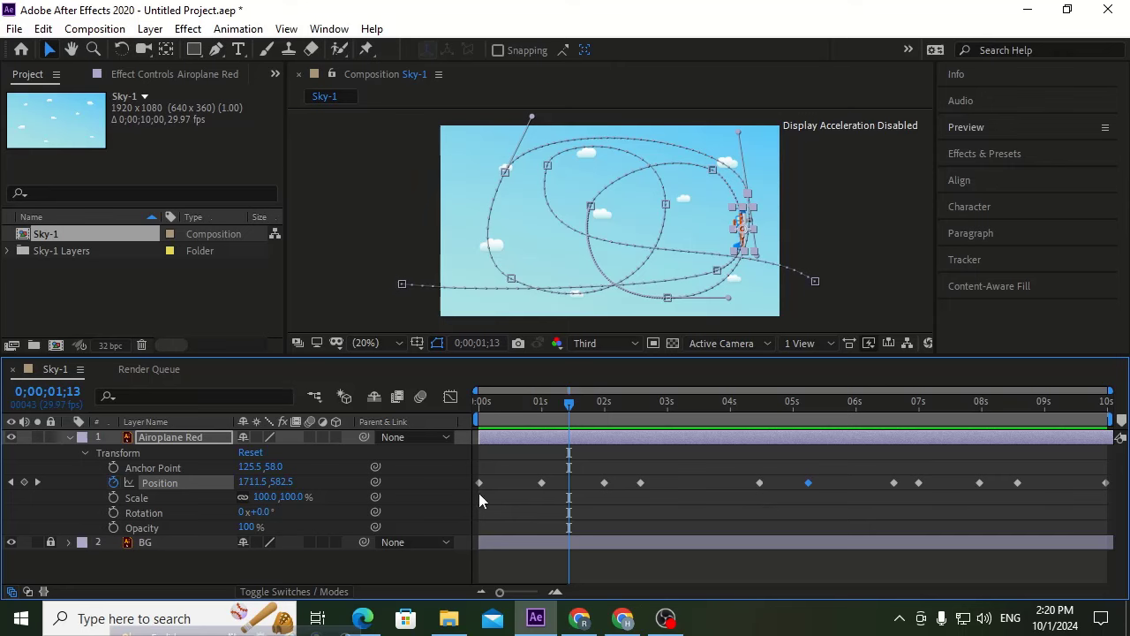
Return to 0;00;00;00, then collapse and deselect the Airoplane Red layer.
drag(528, 402, 433, 415)
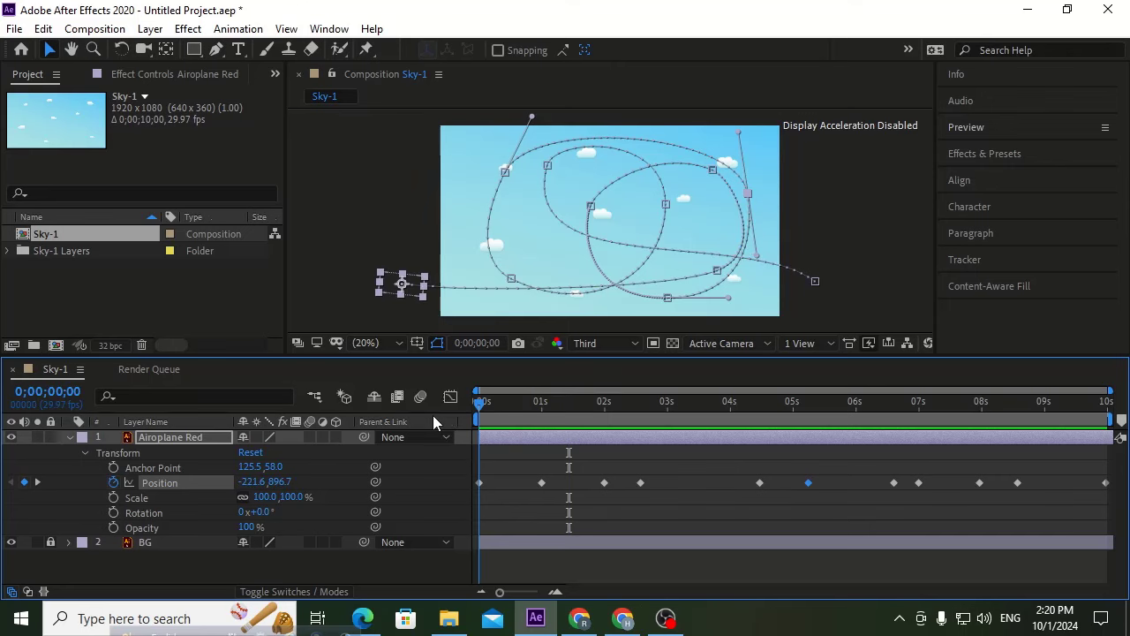
click(68, 437)
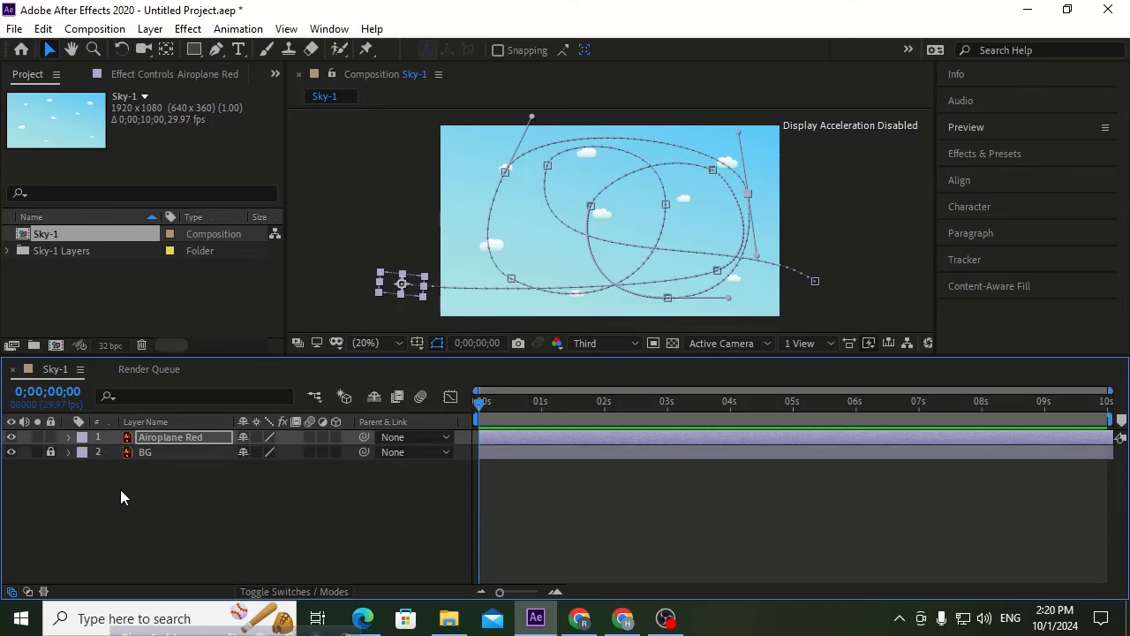
click(120, 489)
Import the audio file Prop Airplane.m4a from the 01 - Motion folder into the project.
click(82, 276)
double_click(82, 276)
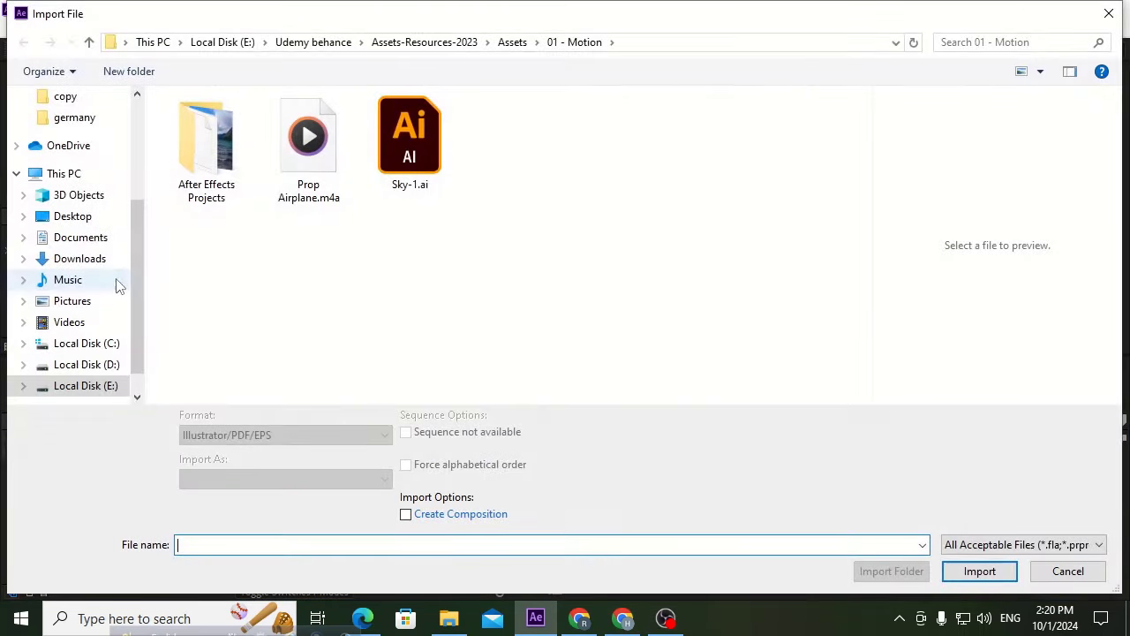
click(308, 146)
click(979, 570)
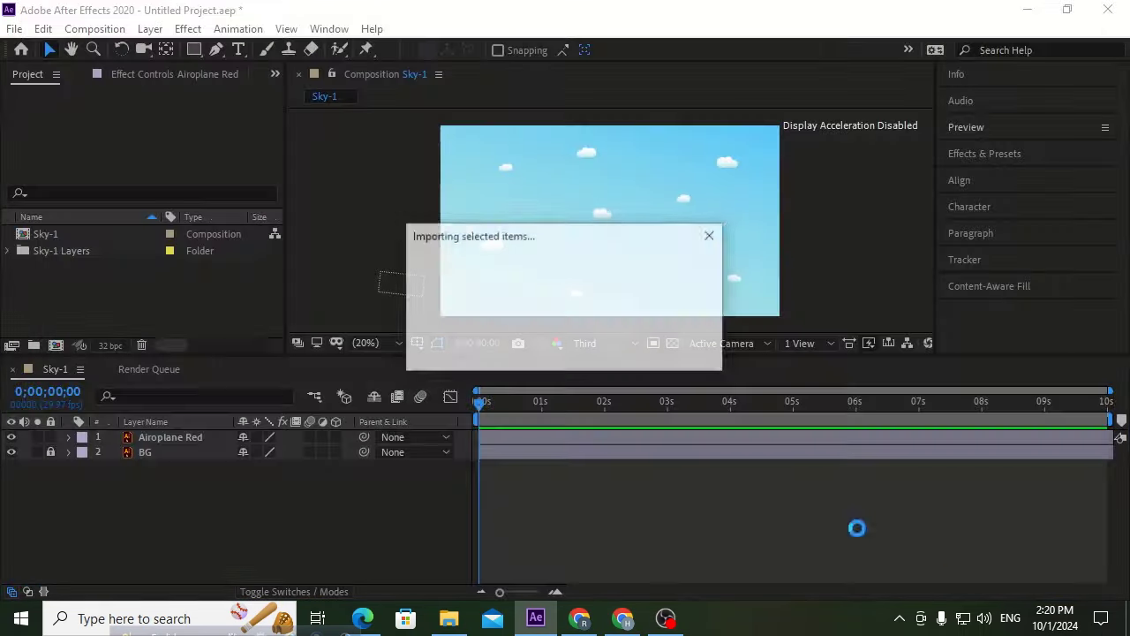
Add Prop Airplane.m4a to the Sky-1 composition beneath the BG layer and play the animation from 0;00;00;00.
drag(114, 228, 117, 466)
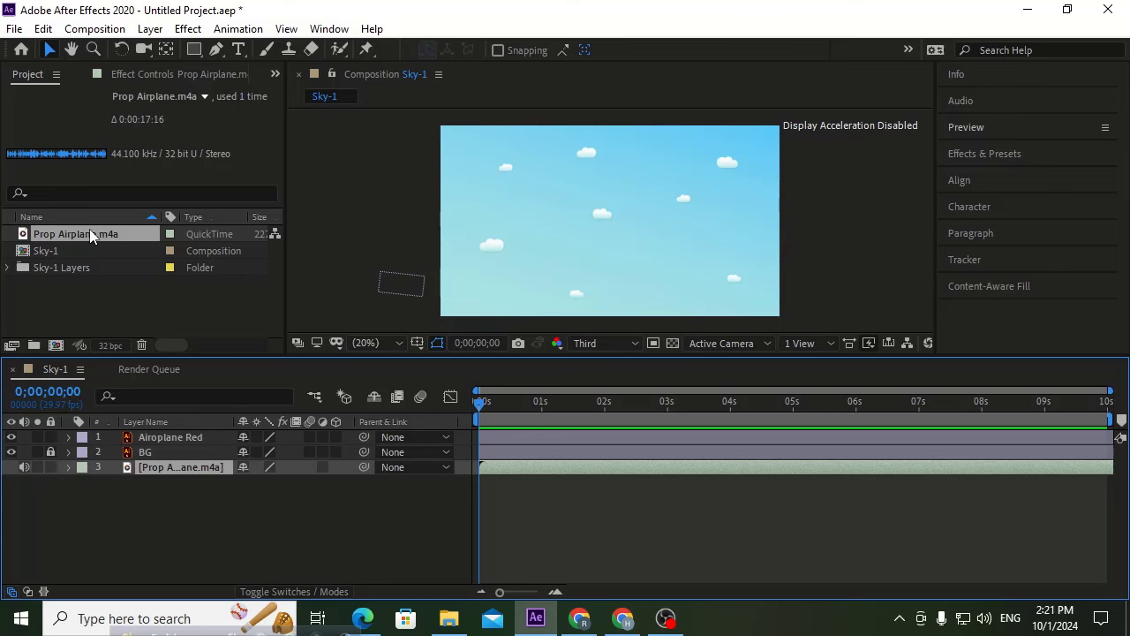
click(142, 498)
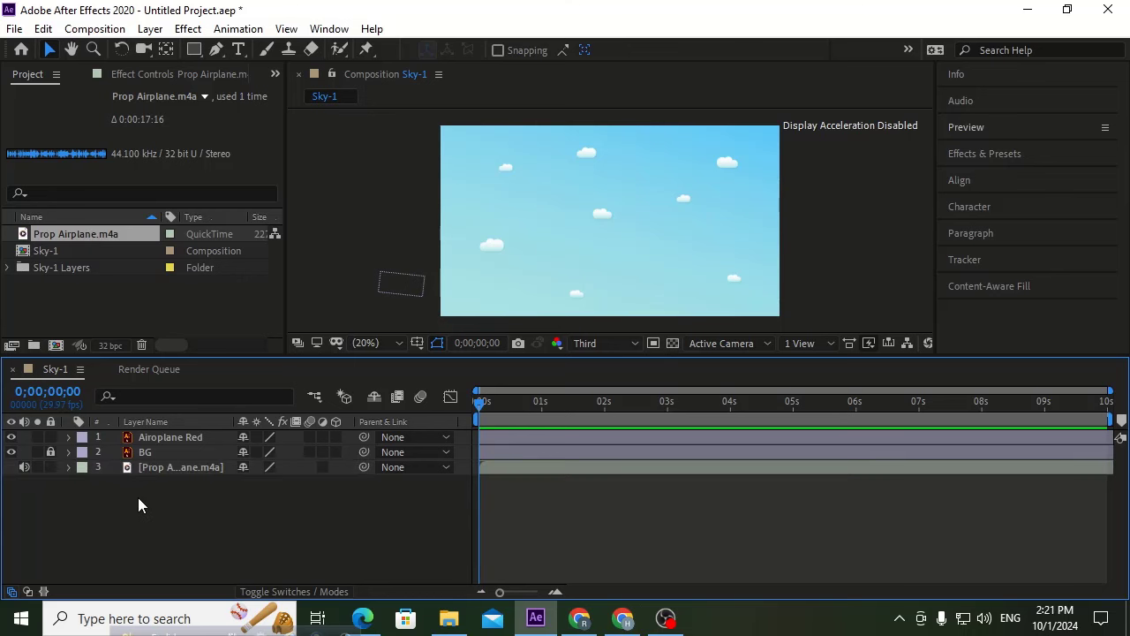
key(space)
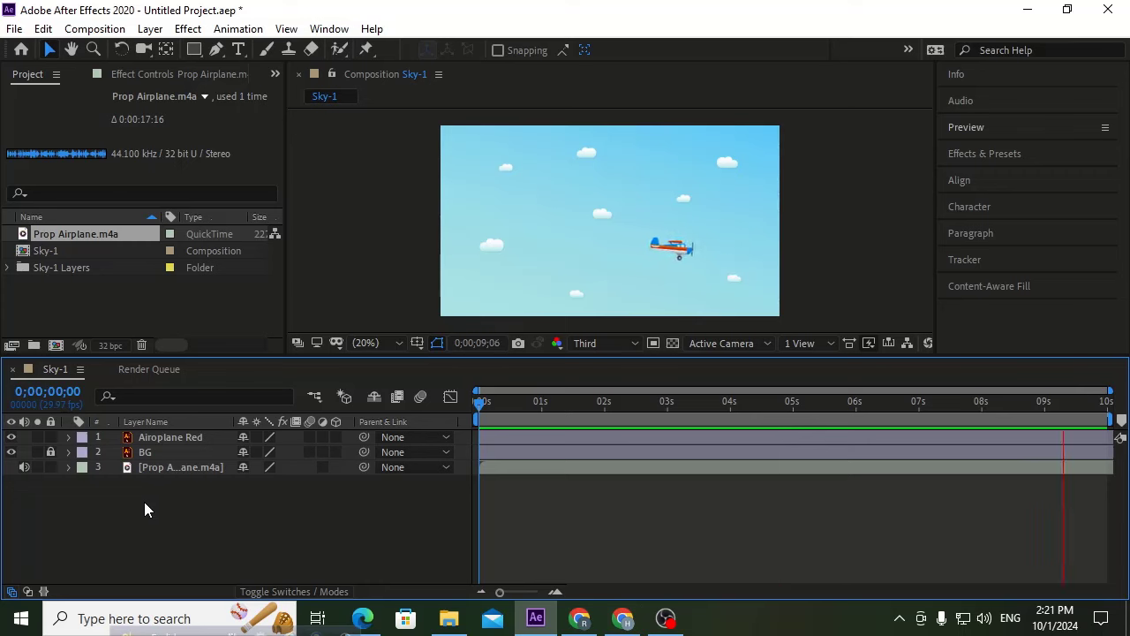
key(space)
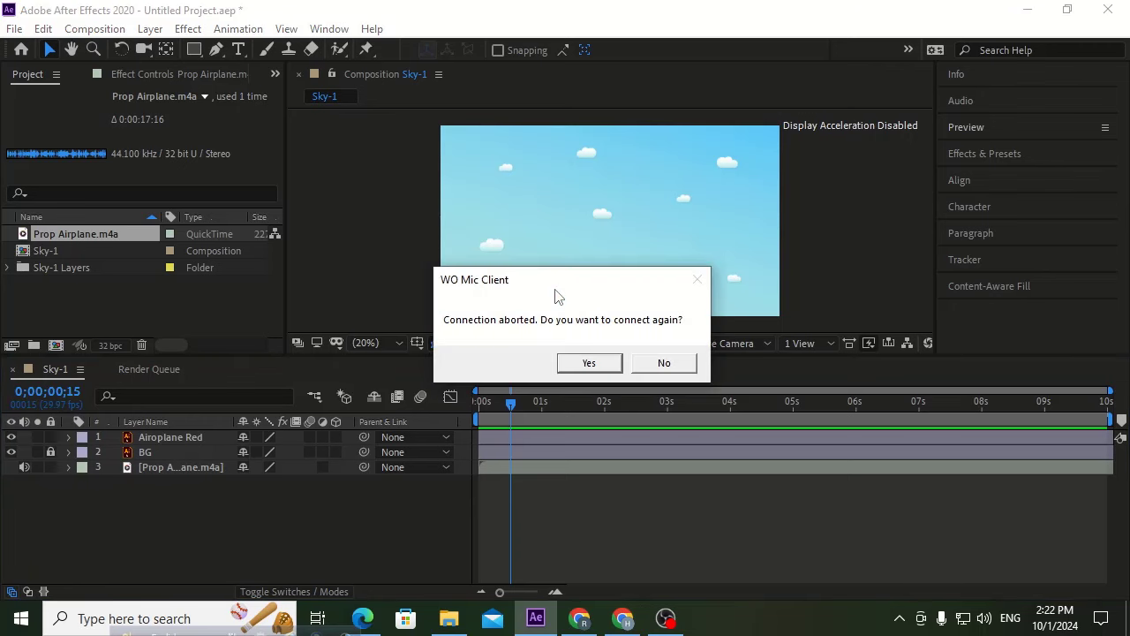
Reconnect the WO Mic Client over Wi-Fi with the phone IP address already filled in.
click(588, 364)
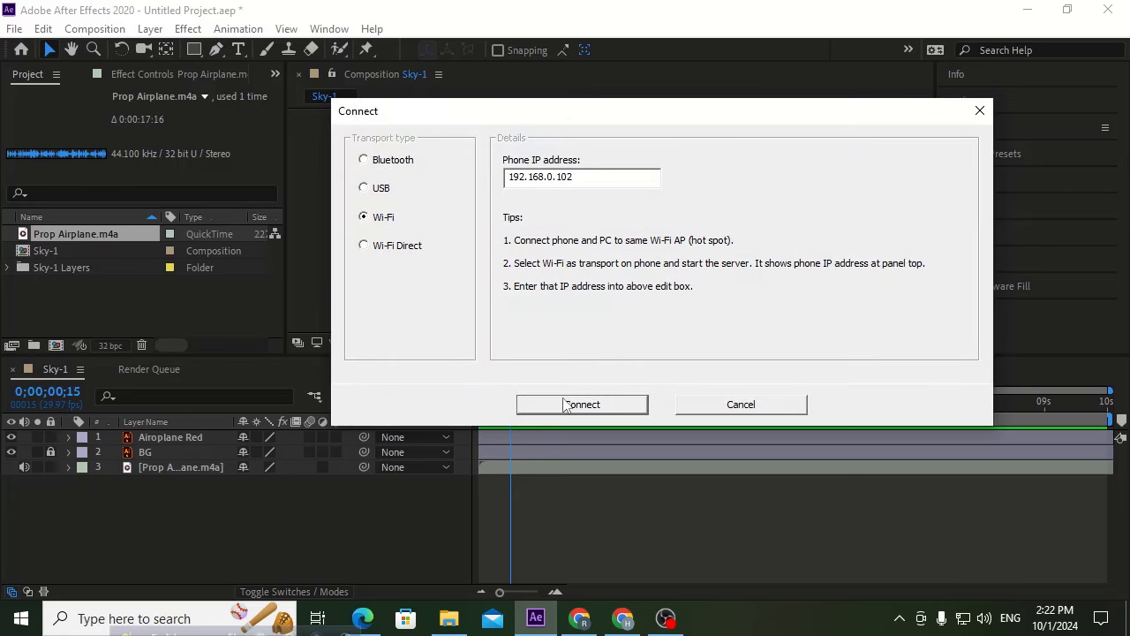
click(570, 399)
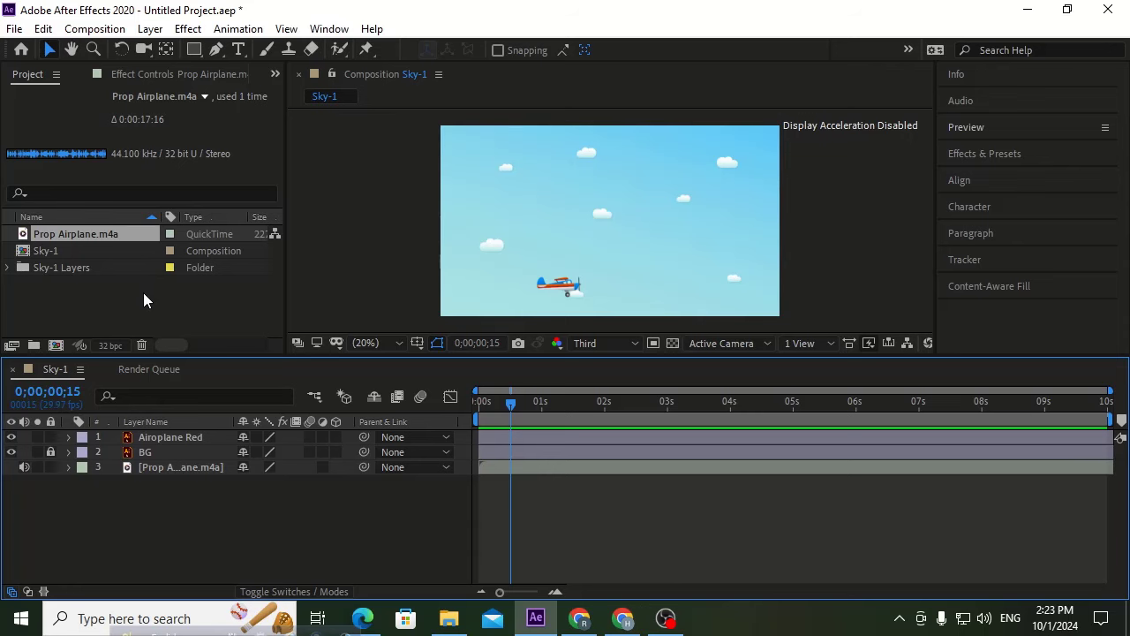
Review the files available for import in the 01 - Motion folder without importing anything.
click(15, 30)
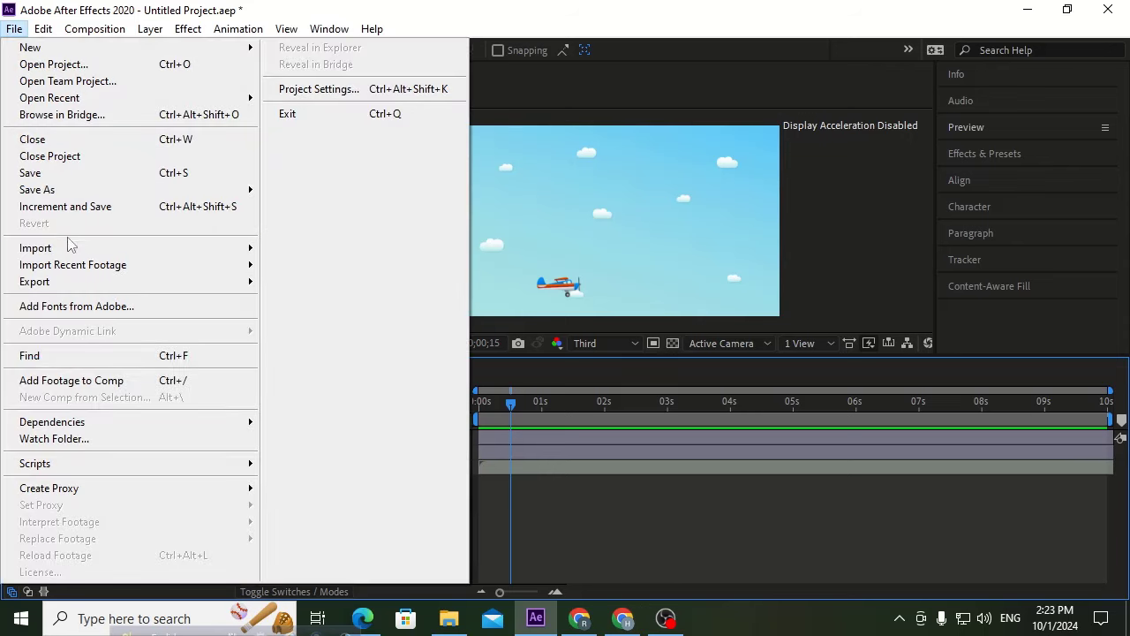
mouse_move(202, 249)
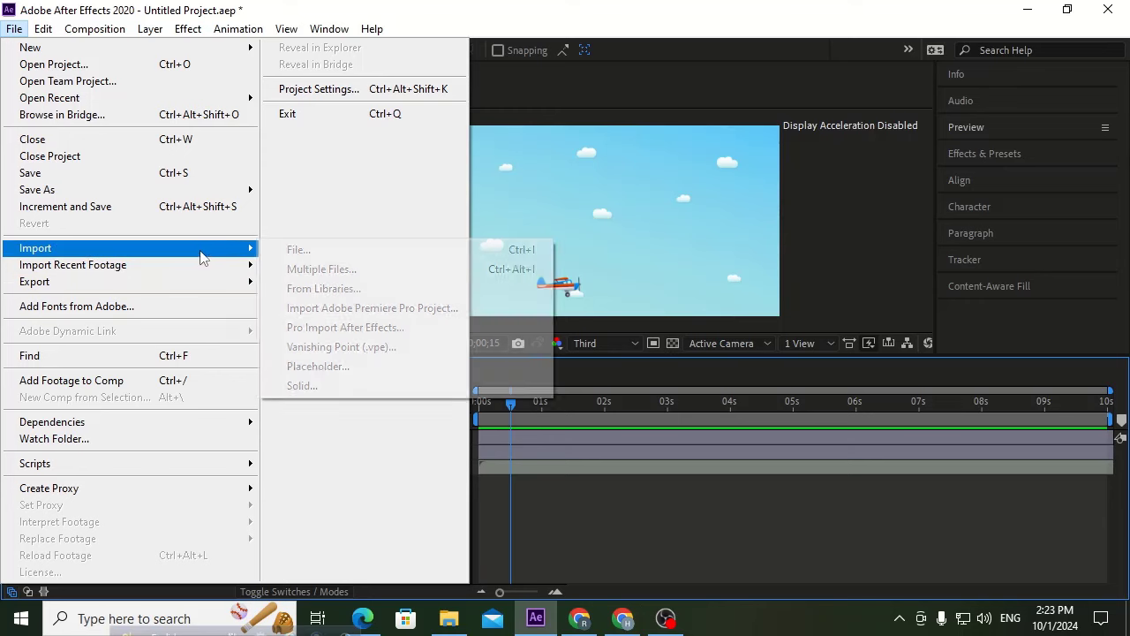
click(306, 251)
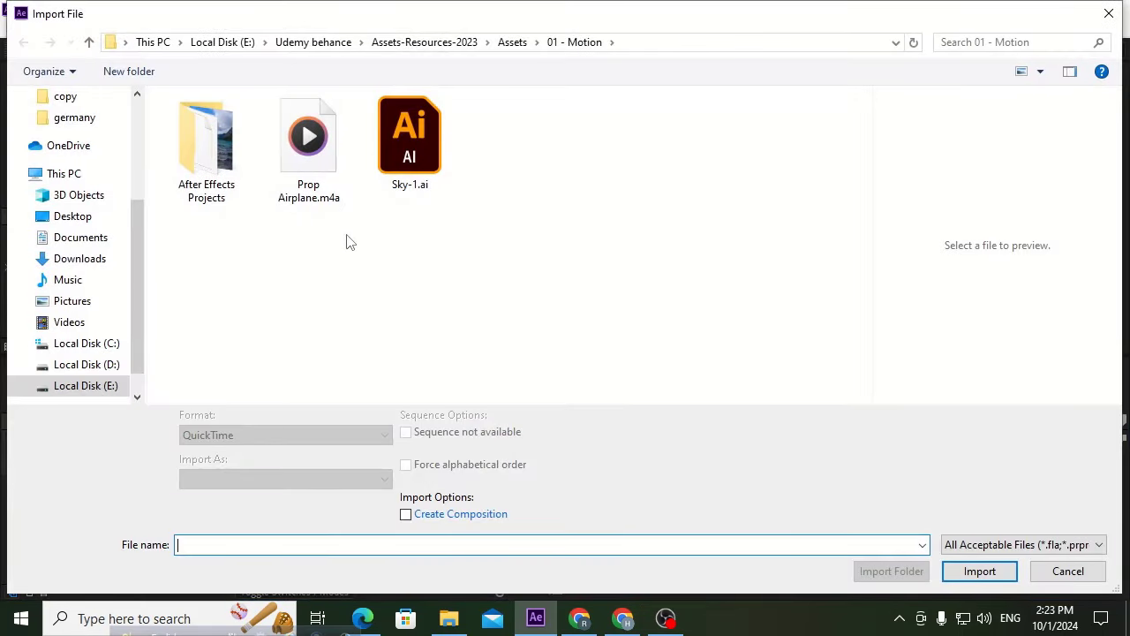
click(1057, 572)
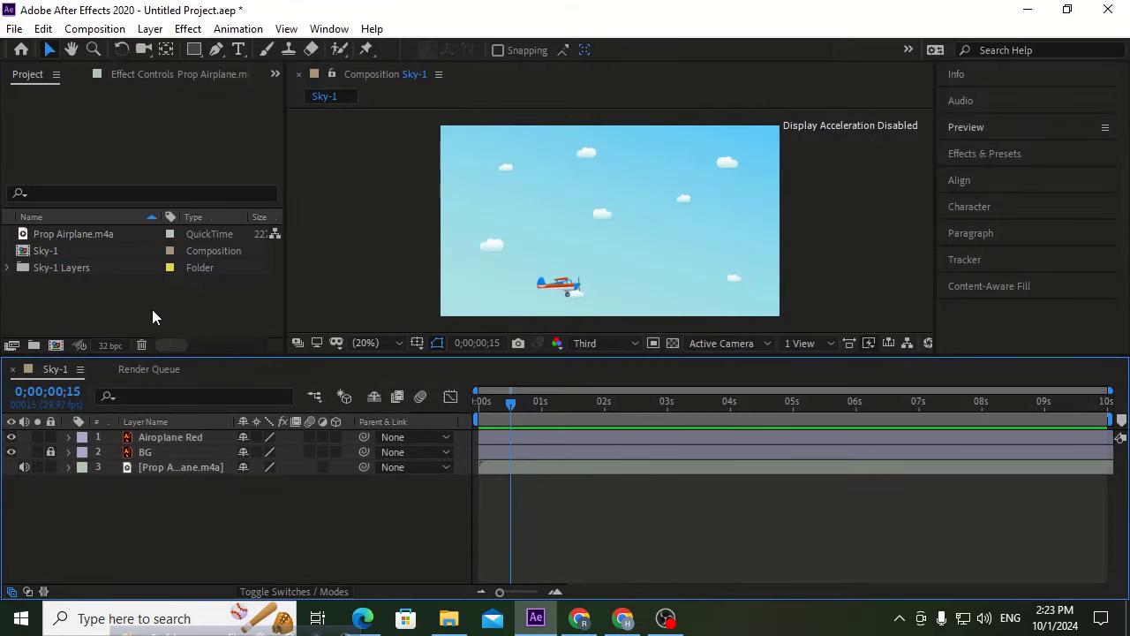
click(152, 309)
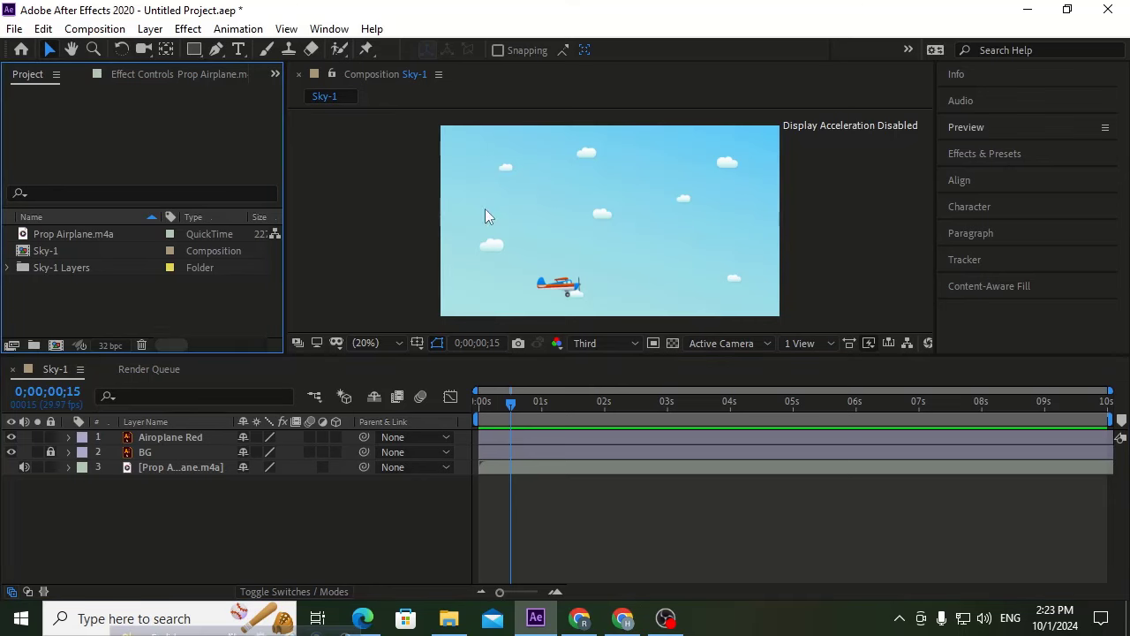
Review the basic composition settings of Sky-1 and leave them unchanged.
right_click(332, 227)
click(415, 261)
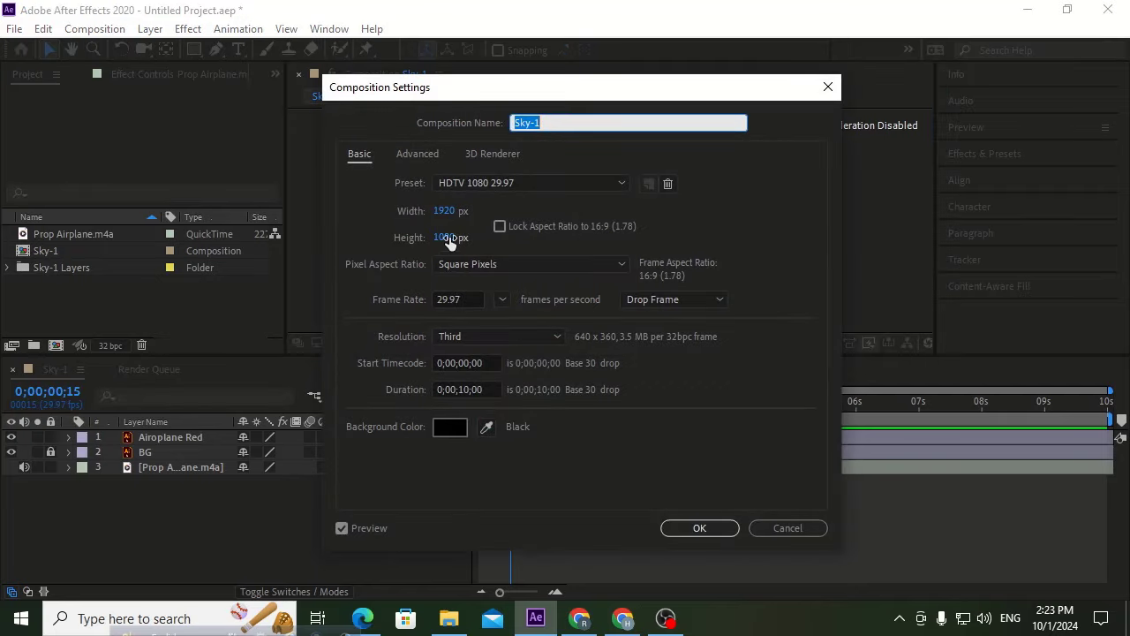
click(773, 527)
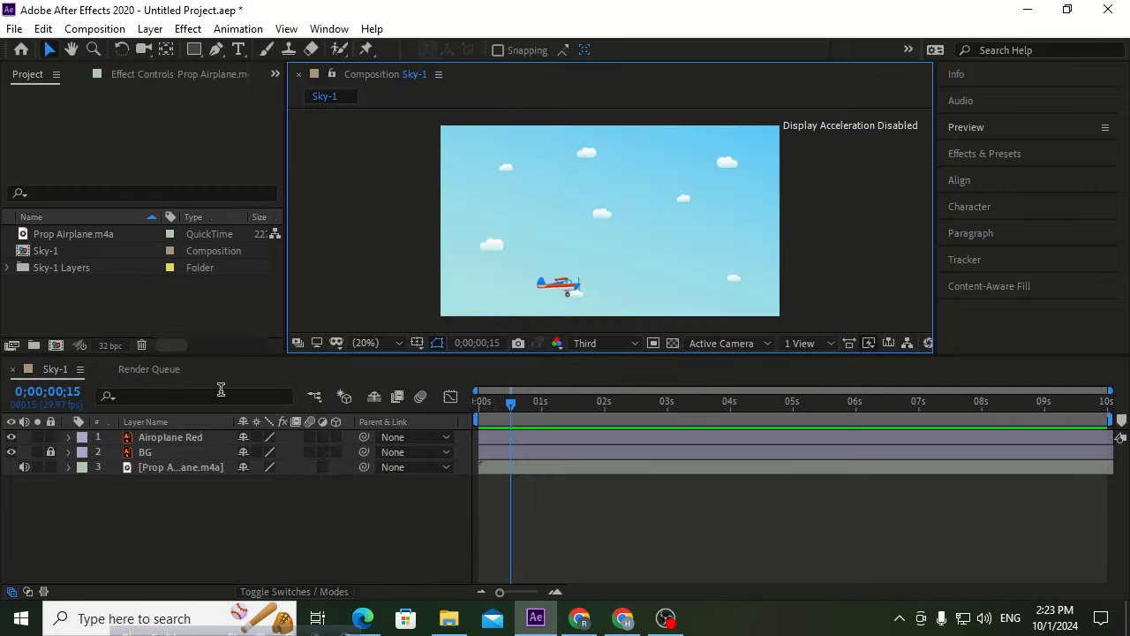
Examine the new-composition settings and the available presets without creating a composition.
click(45, 280)
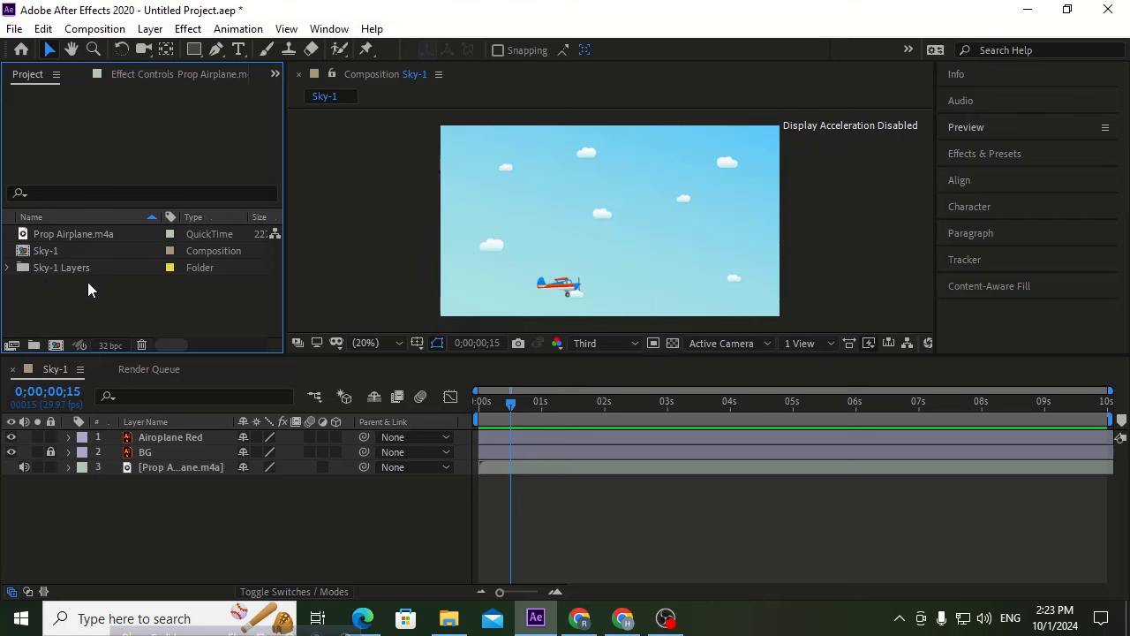
click(55, 346)
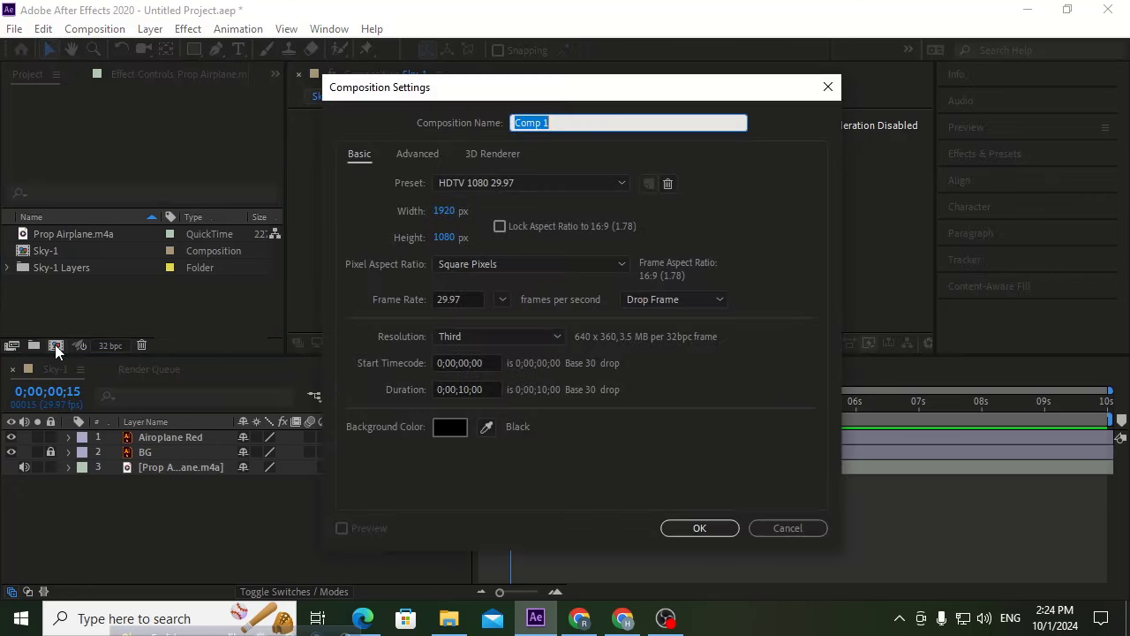
click(486, 184)
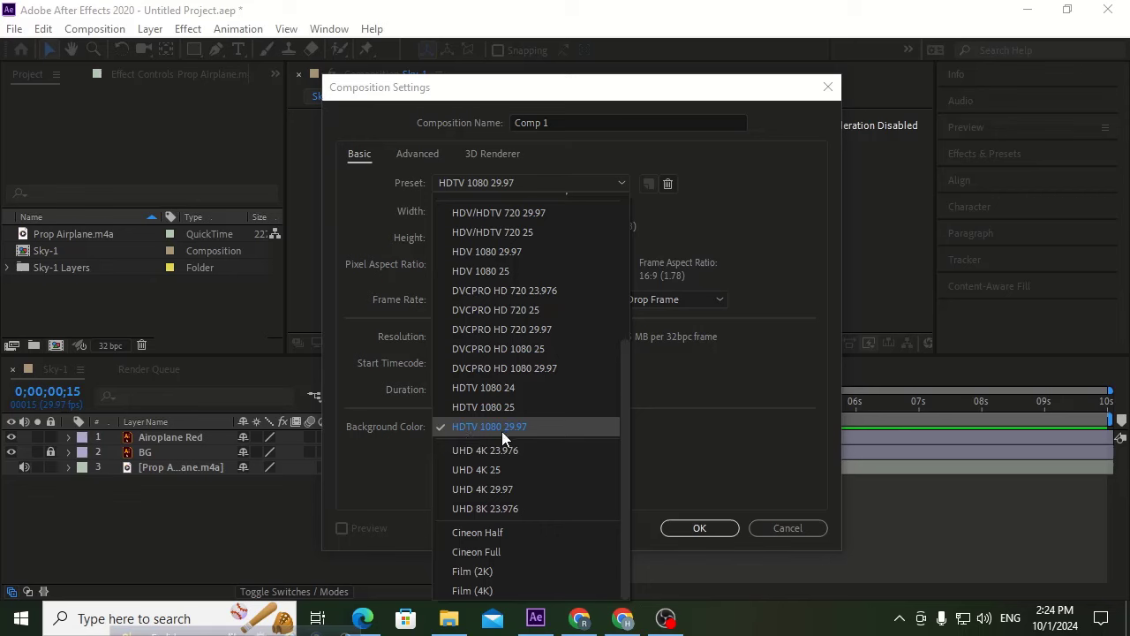
click(689, 467)
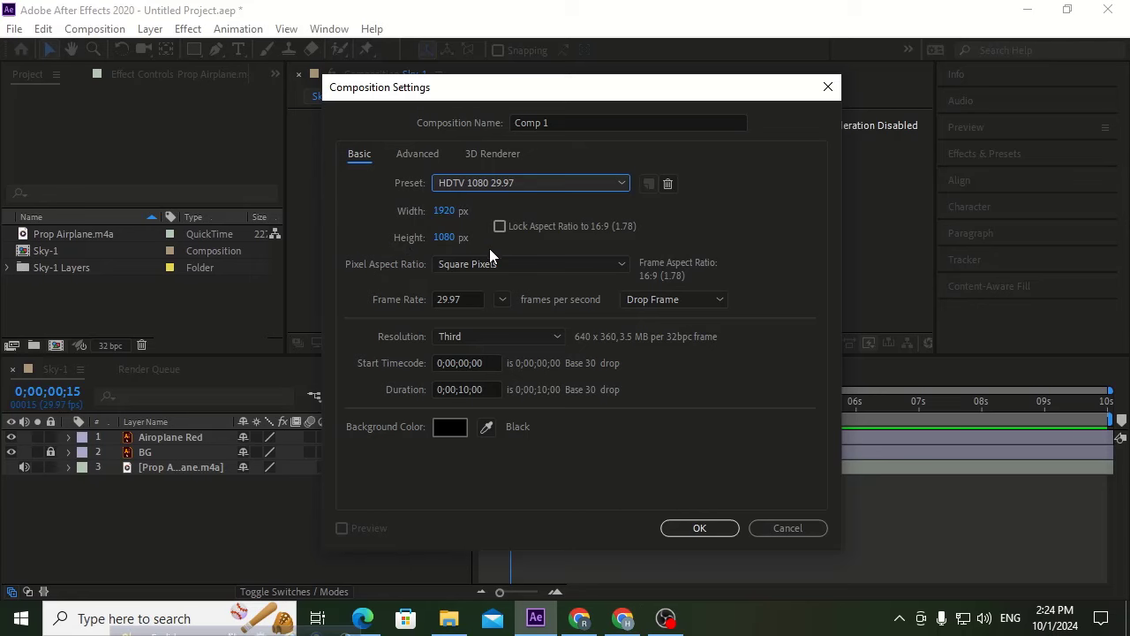
click(804, 534)
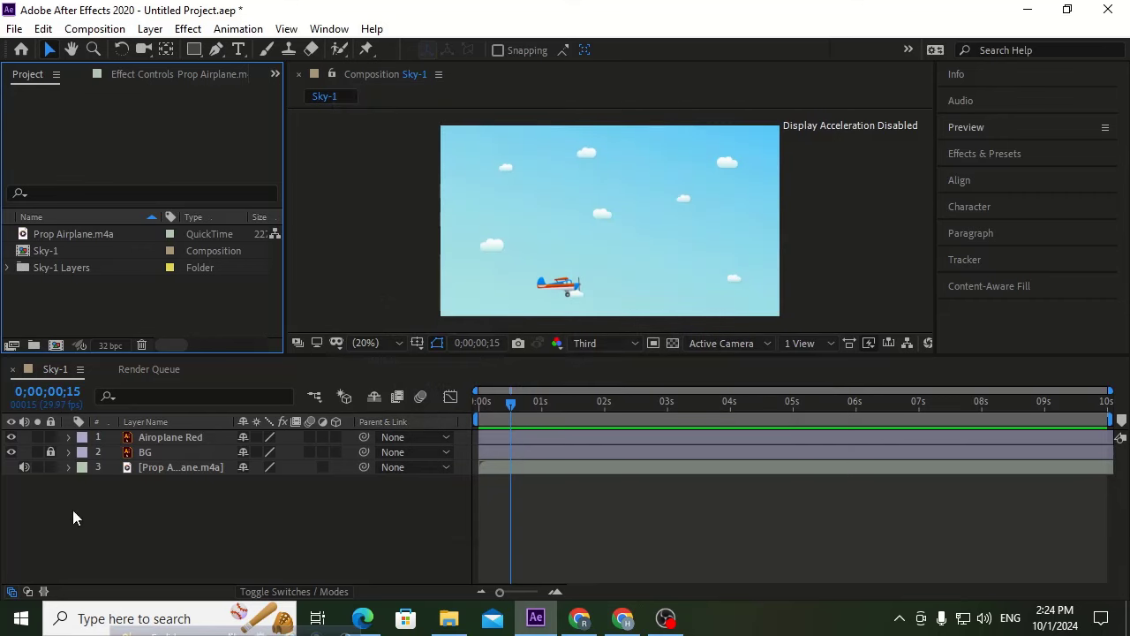
Hide the Airoplane Red and BG layers, then show BG and Airoplane Red again.
drag(10, 451, 11, 439)
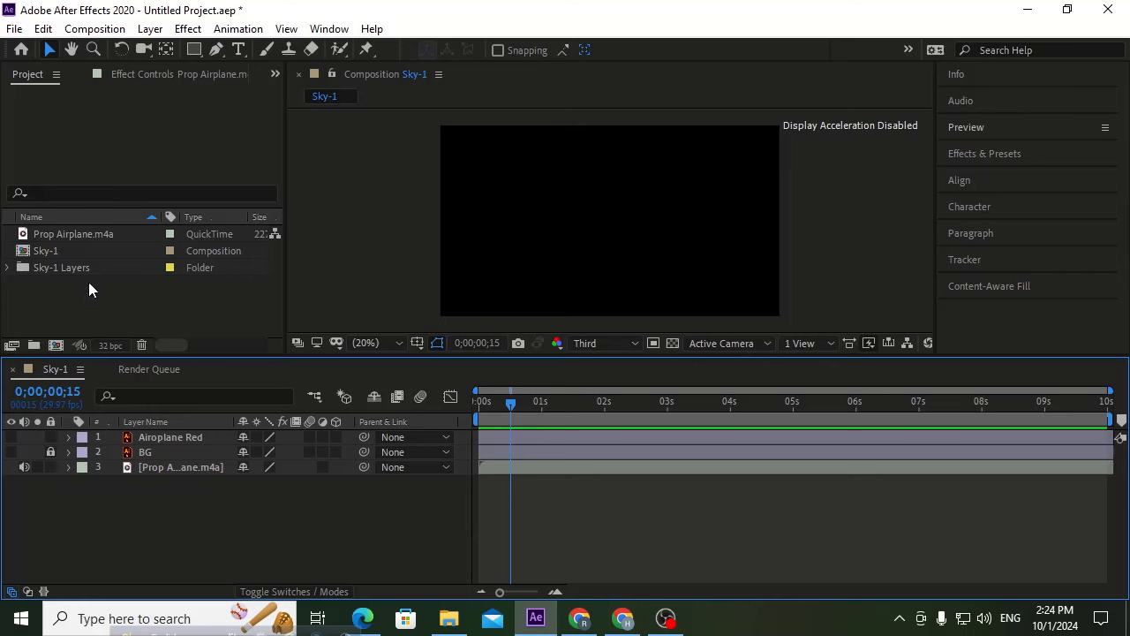
click(11, 452)
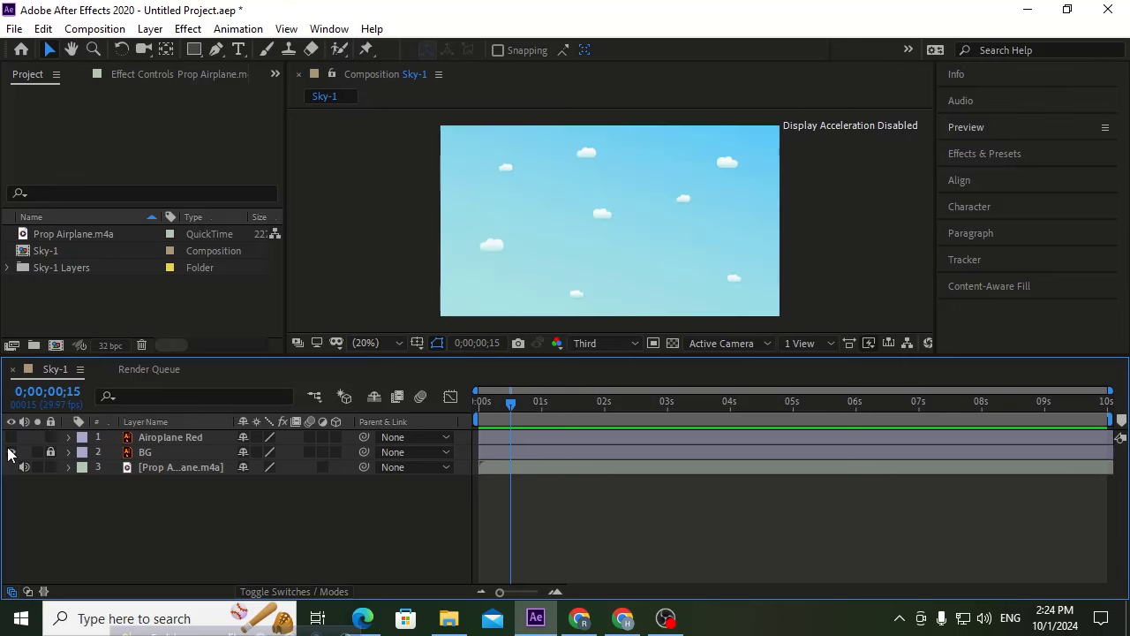
click(10, 437)
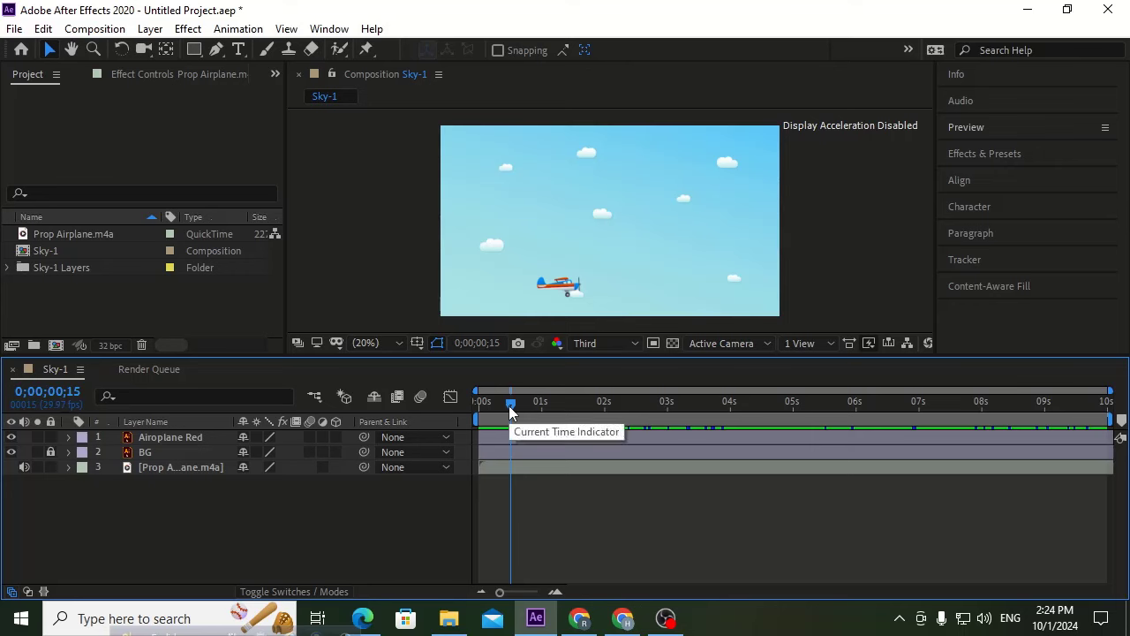
Return the current time of the Sky-1 composition to 0;00;00;00.
drag(510, 404, 477, 406)
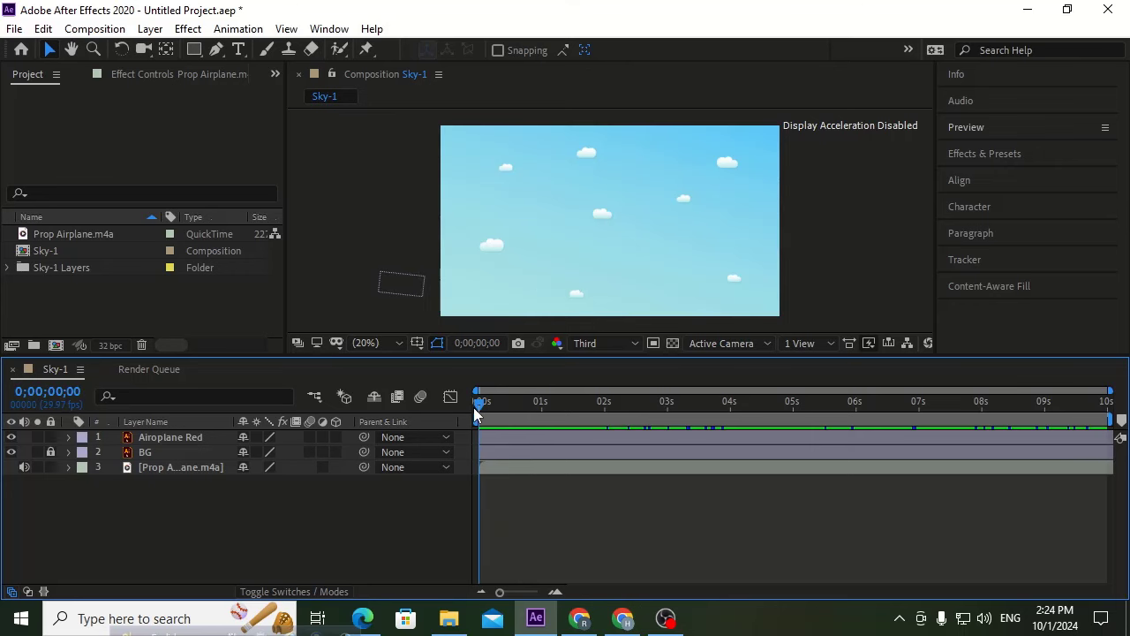